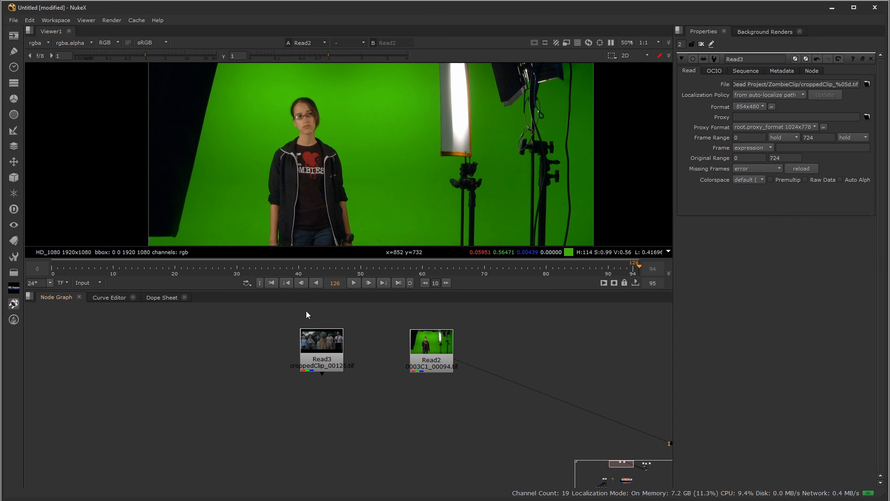
Step: Show the Read3 background clip in the viewer
left_click(322, 354)
key("1")
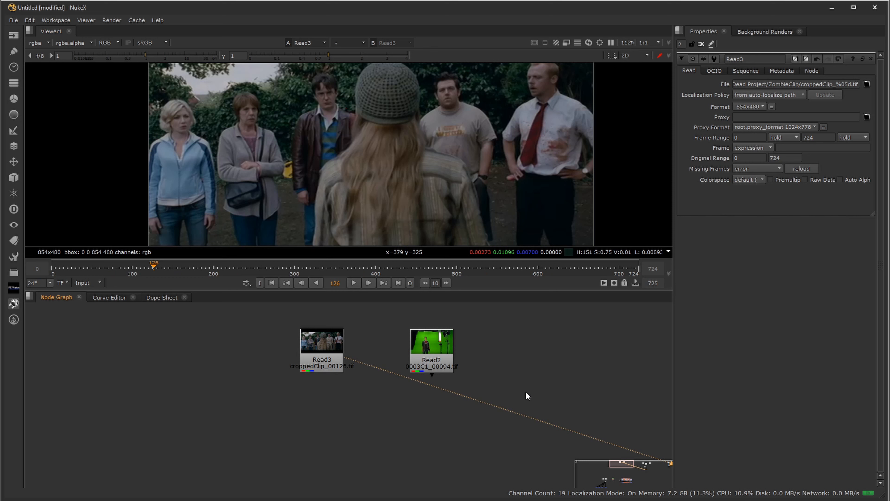
middle_click_drag(514, 371, 512, 382)
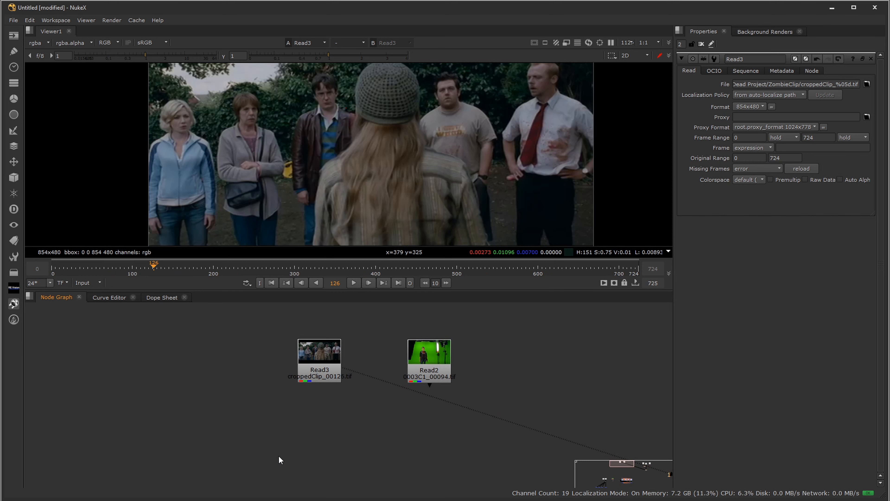
Step: Add a Keylight node in the empty area of the node graph below the Read nodes
key("Tab")
type("kel")
key("BackSpace")
type("y")
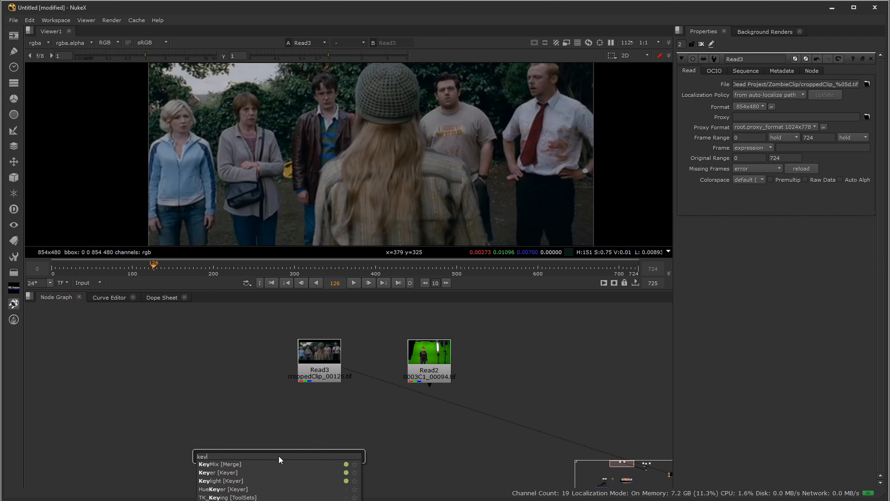
type("light")
key("Return")
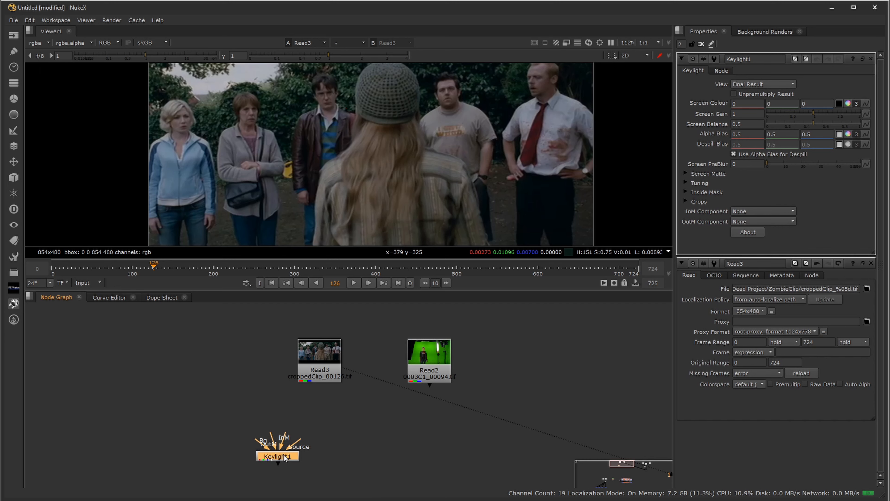
Step: Add an unconnected Primatte node and an unconnected Keyer node beside Keylight1
left_click(368, 450)
key("Tab")
type("prim")
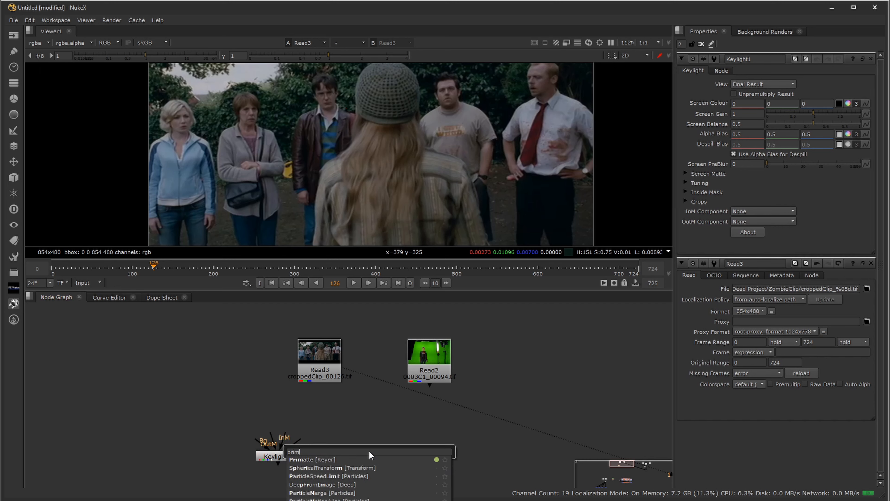
key("Return")
key("Tab")
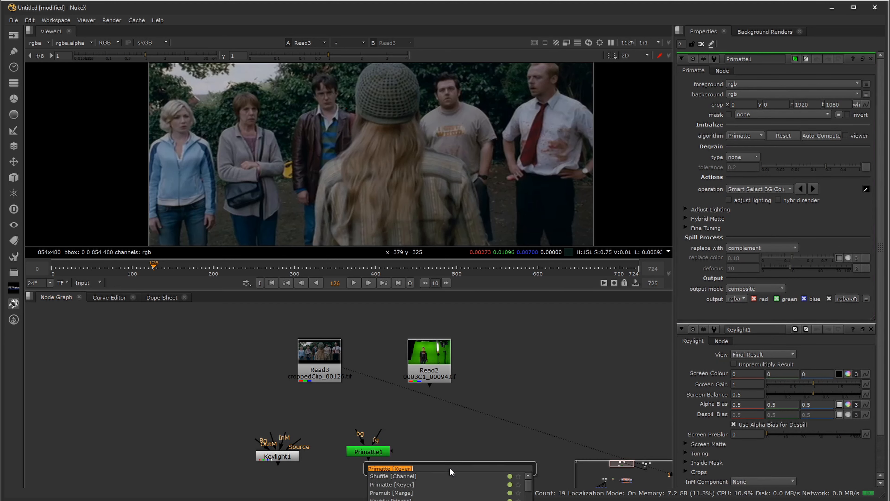
type("keyer")
key("Return")
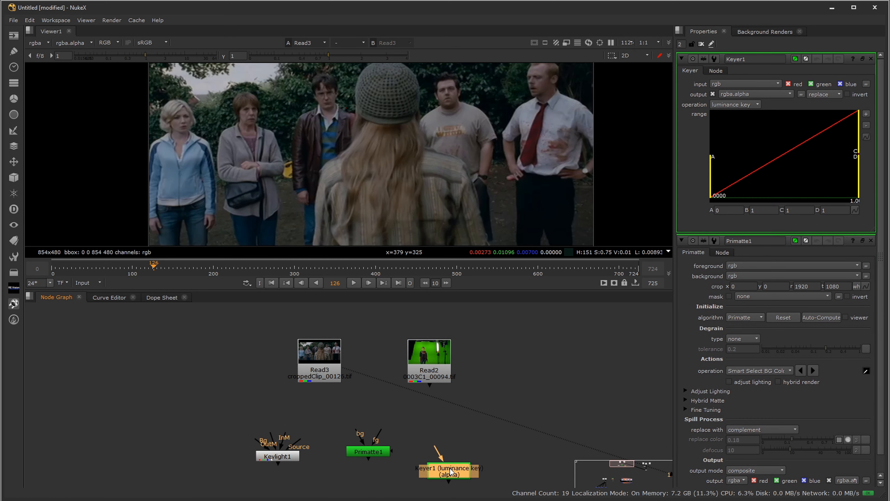
Step: Add an unconnected Ultimatte node beside Keyer1
left_click(526, 465)
key("Tab")
type("ul")
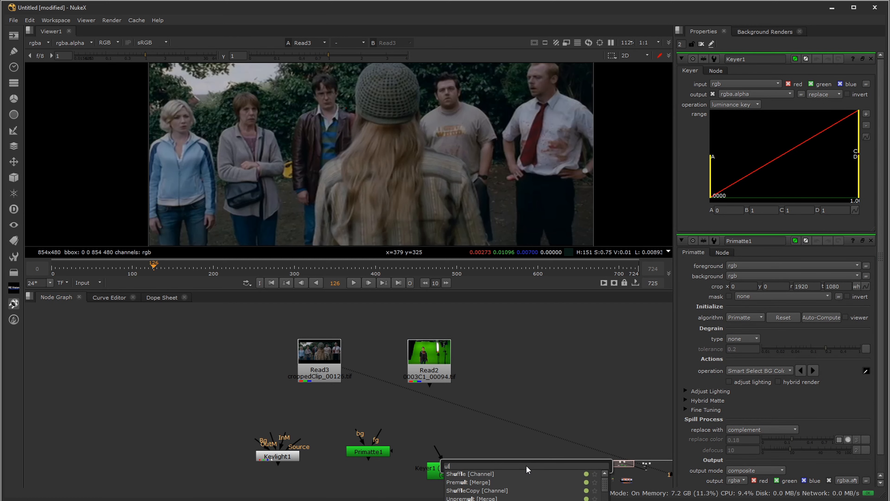
type("tim")
key("Return")
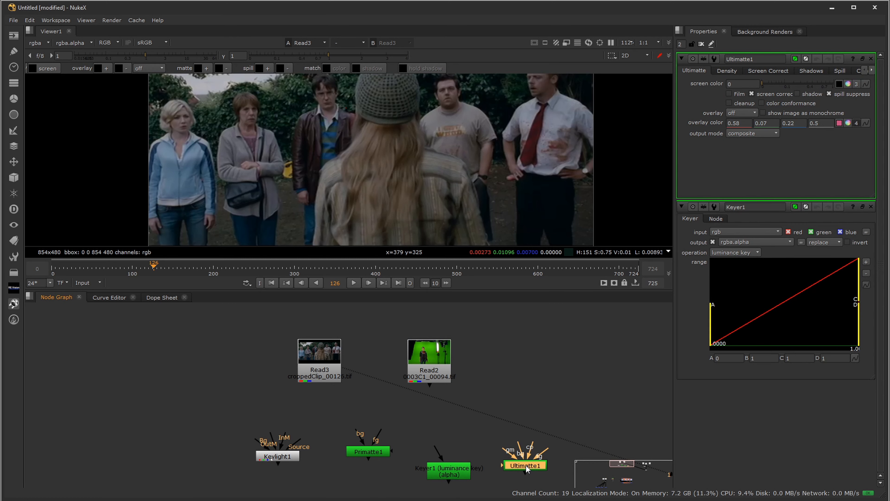
left_click(14, 132)
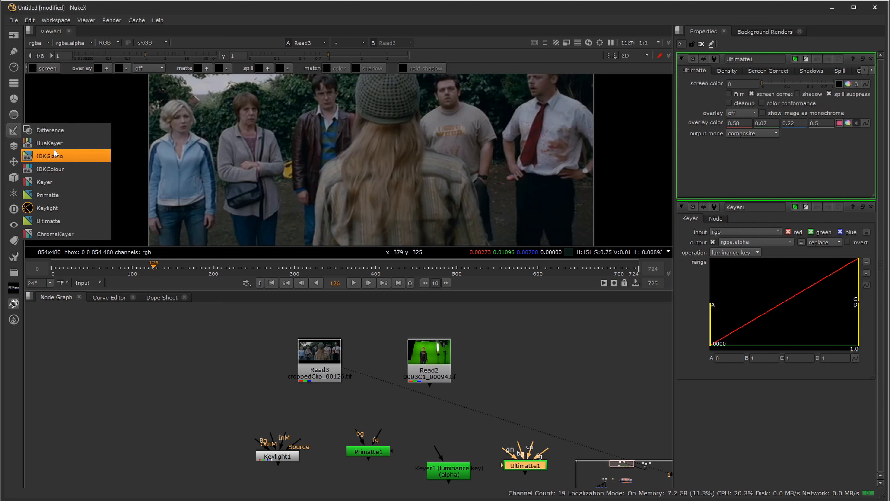
left_click(147, 414)
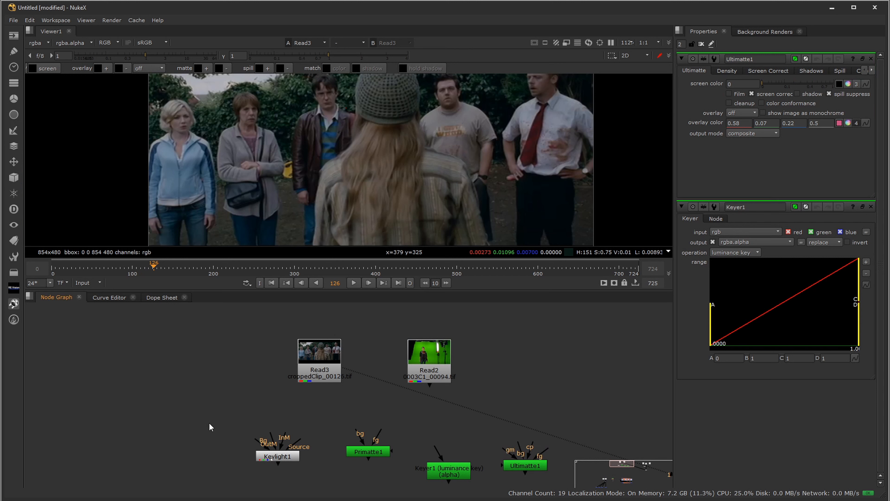
Step: Line up Primatte1, Keyer1 and Ultimatte1 in an even row next to Keylight1
left_click_drag(359, 456, 336, 465)
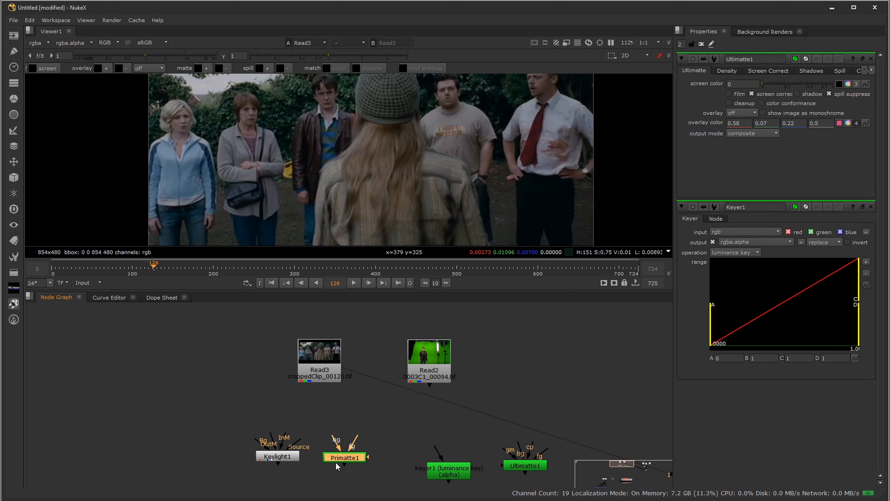
left_click_drag(443, 471, 411, 459)
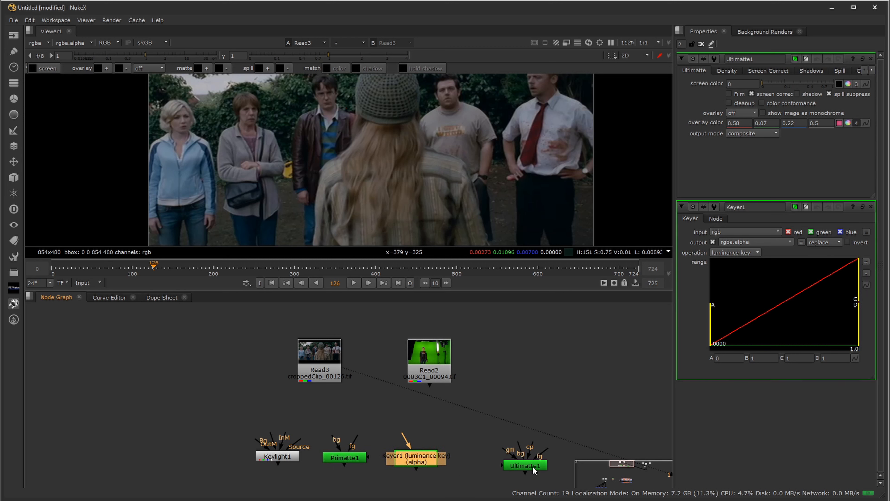
left_click_drag(534, 470, 506, 466)
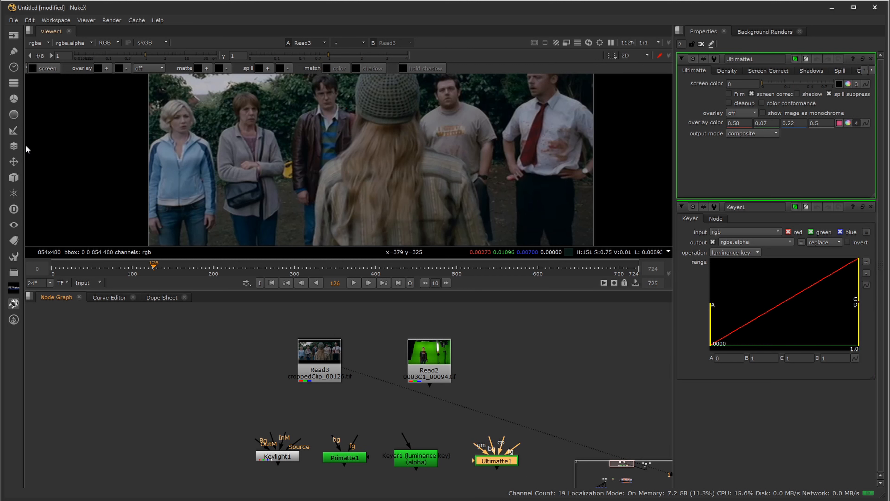
left_click(13, 130)
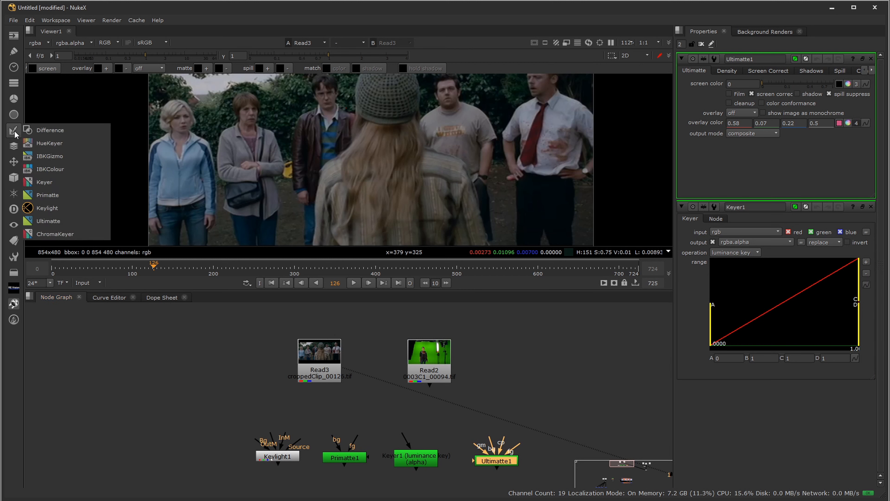
left_click(173, 365)
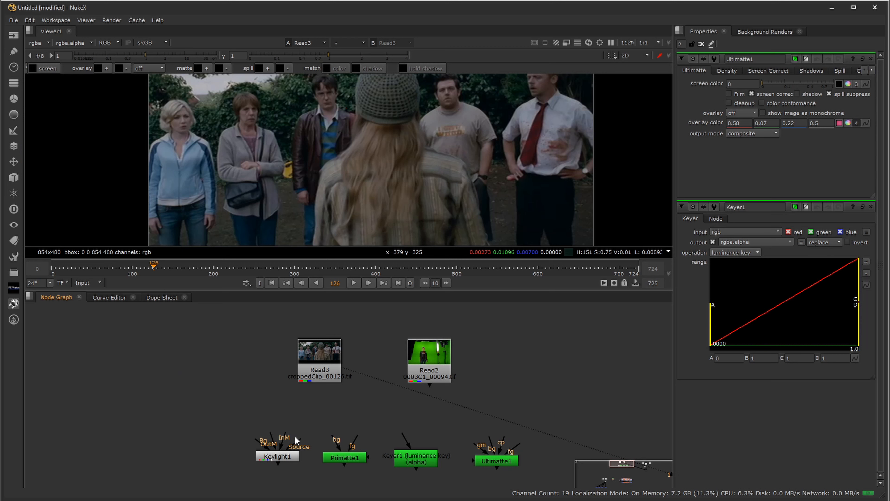
Step: Connect Keylight1's Source input to Read2, and rearrange the graph with Read2 directly above Keylight1 and Read3 off to the side
left_click_drag(279, 457, 429, 365)
left_click(427, 356)
left_click_drag(321, 355, 631, 372)
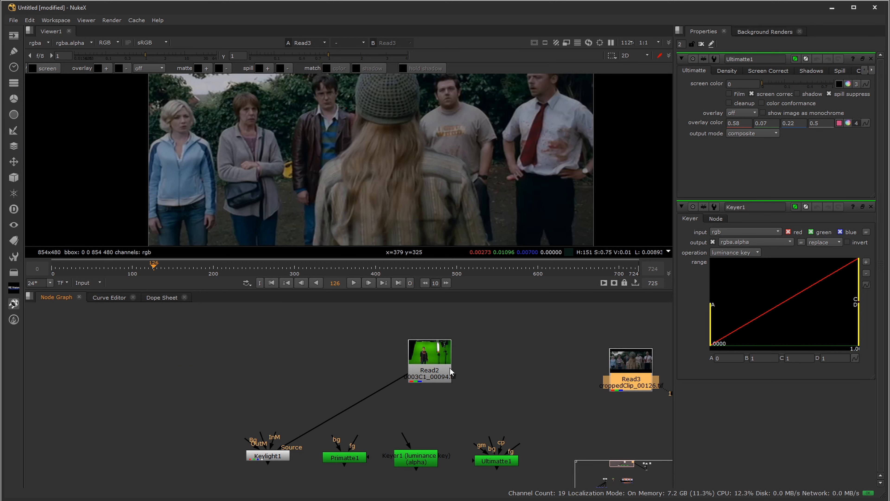
left_click_drag(426, 354, 270, 351)
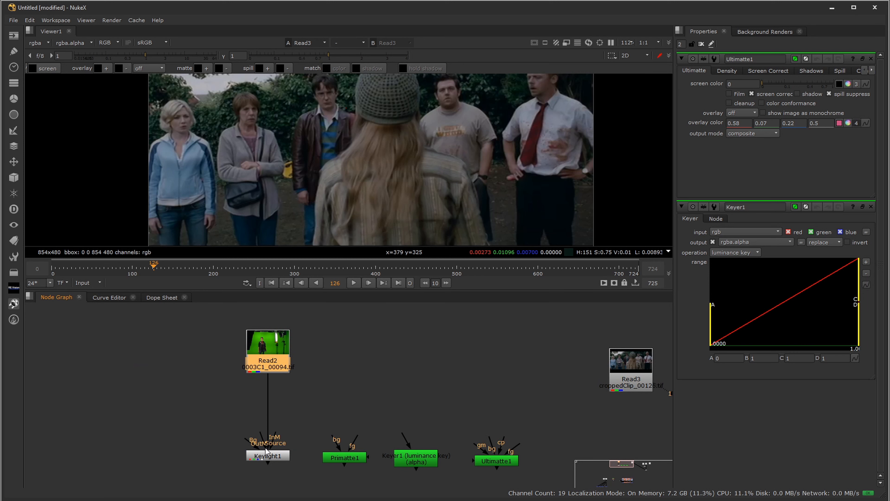
Step: View Keylight1 with its properties open and sample its Screen Colour from the green backdrop beside the woman's head
left_click(269, 456)
key("1")
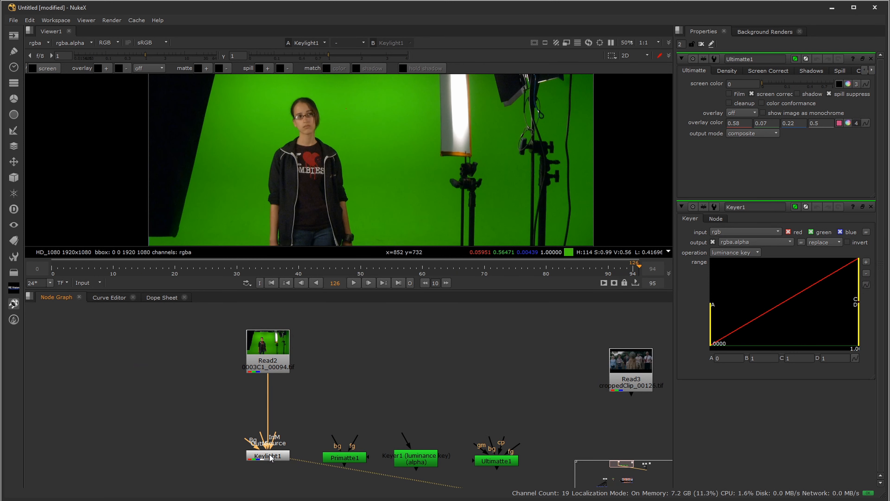
double_click(270, 455)
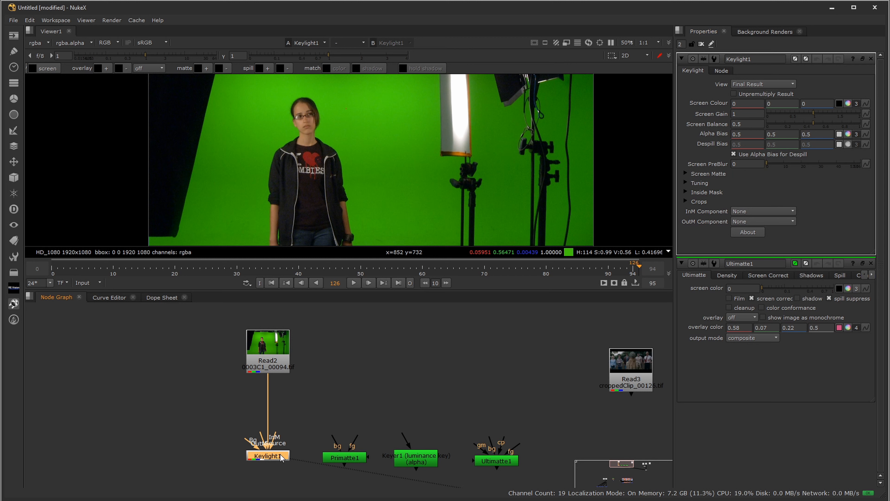
left_click(838, 103)
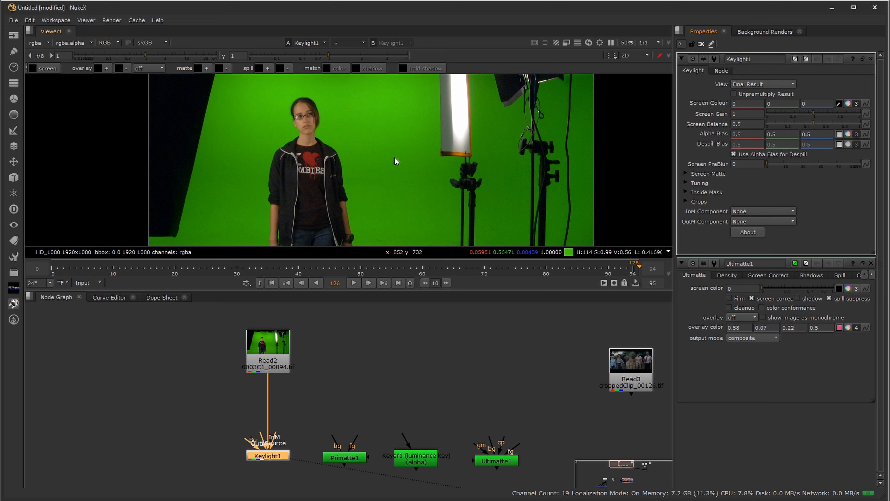
left_click(326, 123, "ctrl")
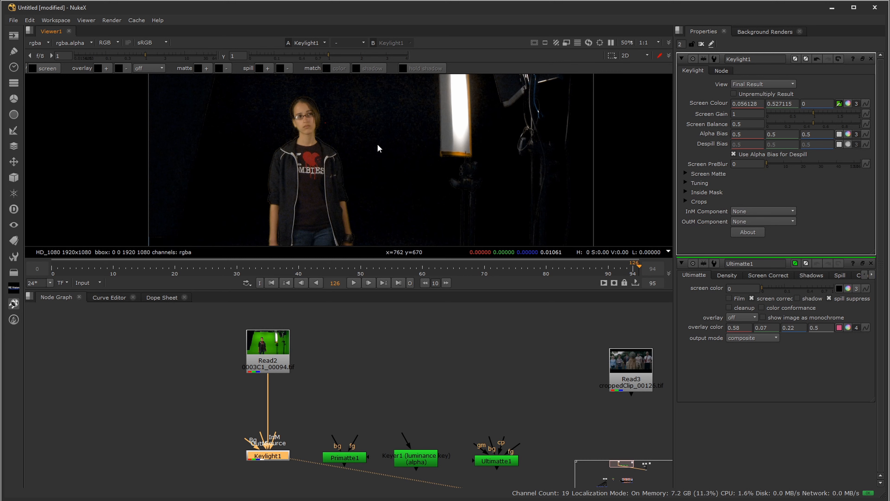
Step: Display Keylight1's alpha channel and examine the matte around the woman's head and across the backdrop
key("a")
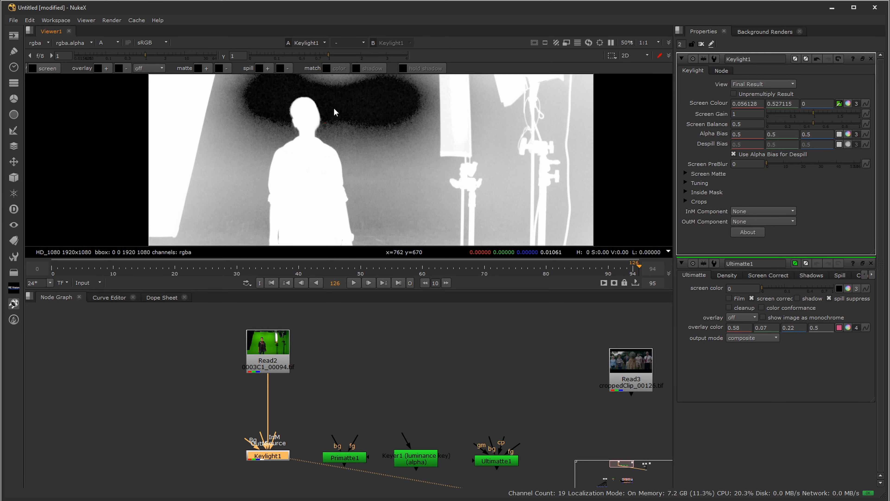
middle_click_drag(333, 111, 375, 152)
key("plus")
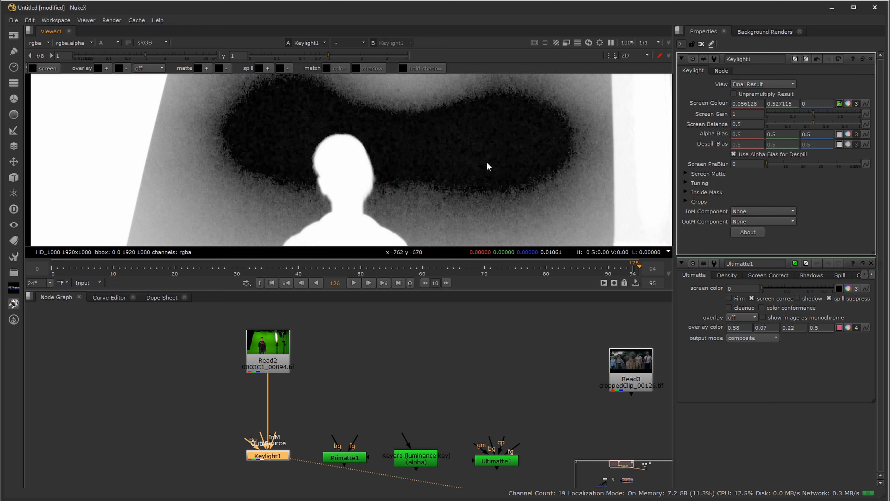
scroll(373, 135, "down", 3)
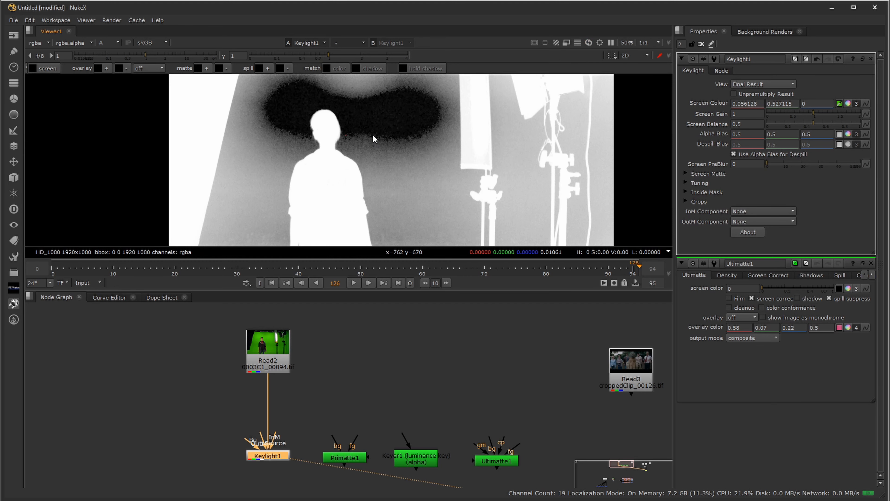
Step: View the original Read2 plate and examine how evenly the green screen is lit
left_click(280, 352)
key("1")
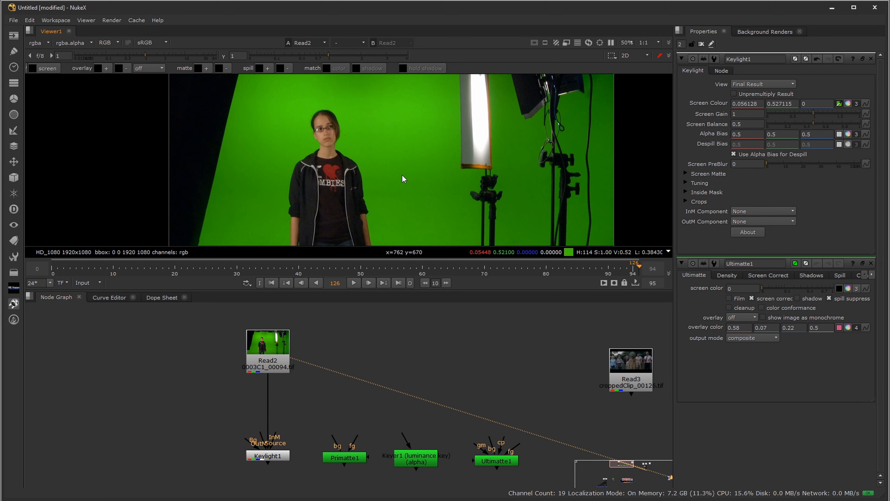
scroll(401, 144, "down", 2)
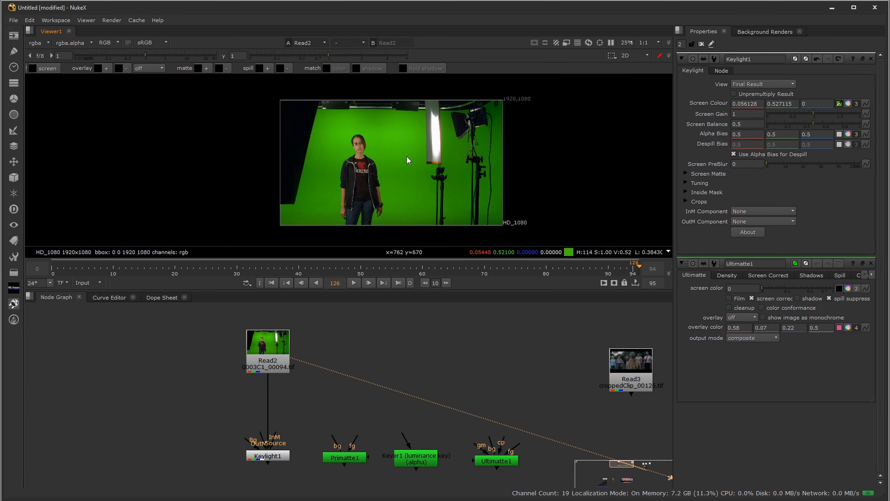
scroll(379, 151, "up", 2)
Step: Return to Keylight1's alpha and resample the Screen Colour across the backdrop beside the woman, ending at 0.052861, 0.491021, 0.003347
left_click(267, 453)
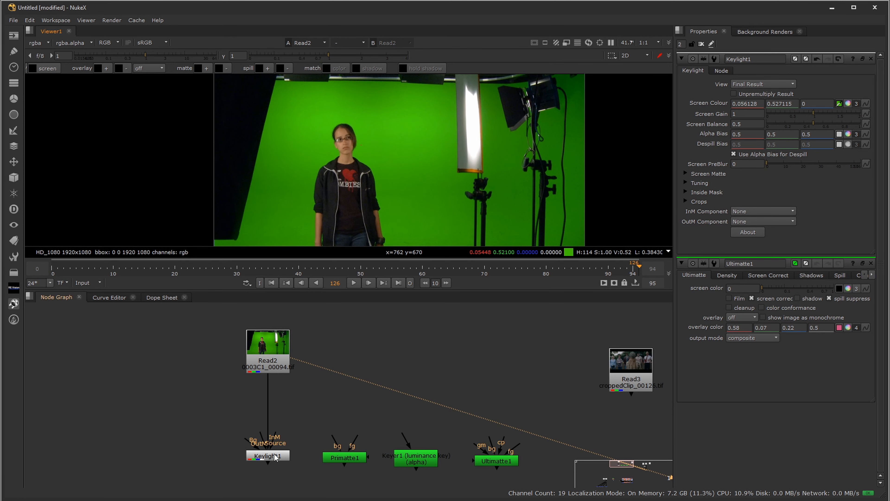
key("1")
key("a")
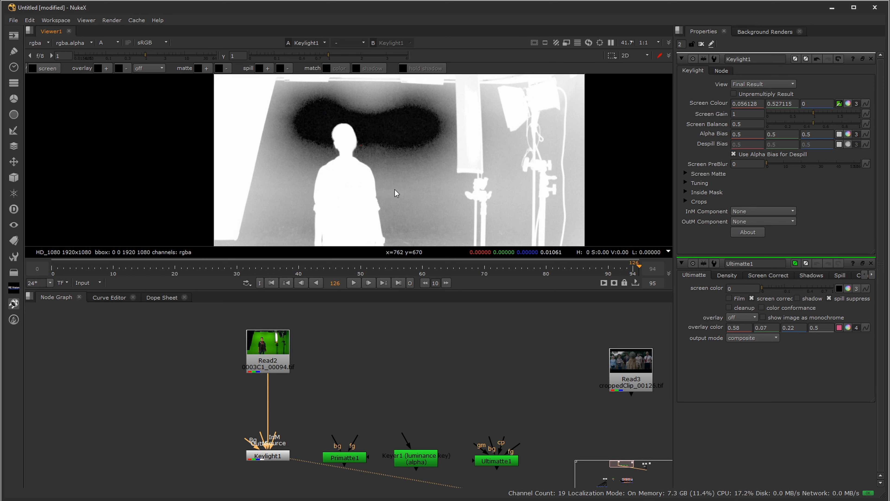
left_click_drag(395, 189, 387, 165, "ctrl")
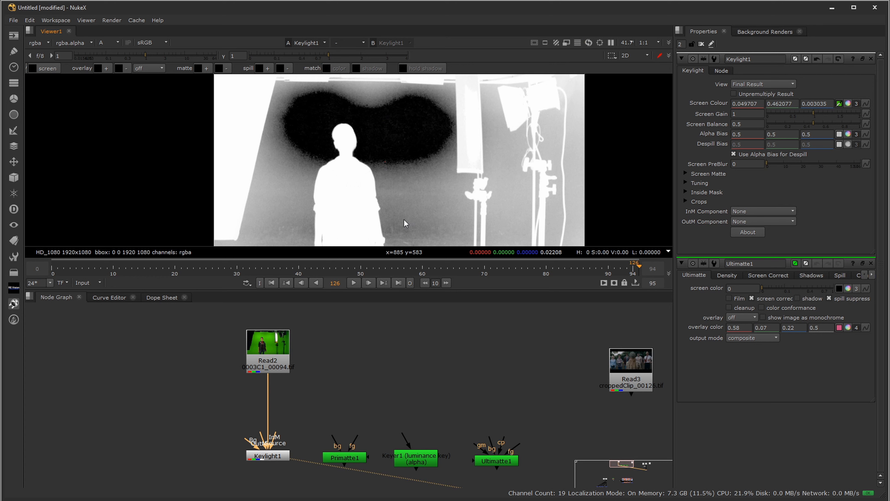
left_click_drag(404, 219, 370, 155, "ctrl")
Step: Refine Keylight1's Screen Colour to 0.049707, 0.47932, 0.001821 by sampling the backdrop close to the woman's neck
scroll(370, 154, "up", 3)
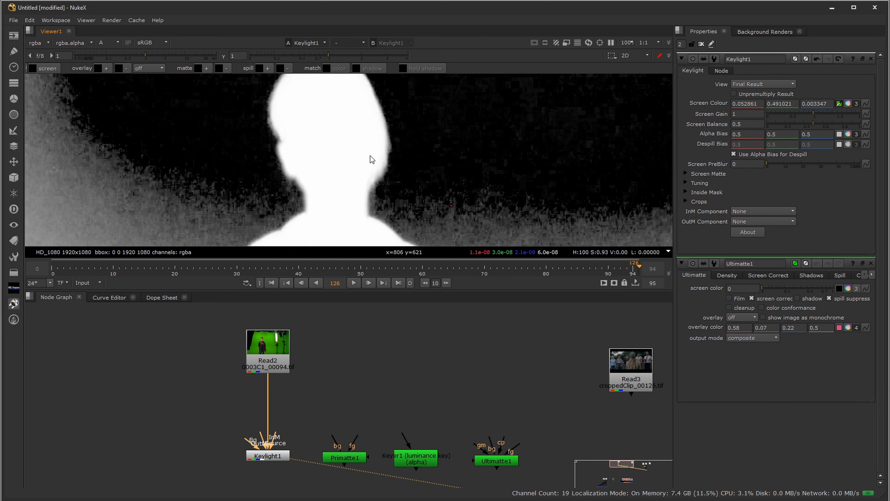
scroll(417, 155, "down", 2)
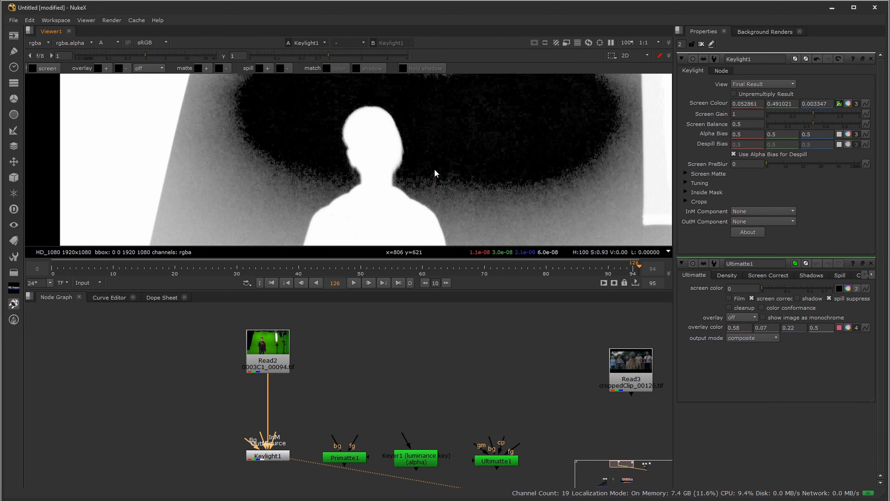
left_click(422, 183, "ctrl")
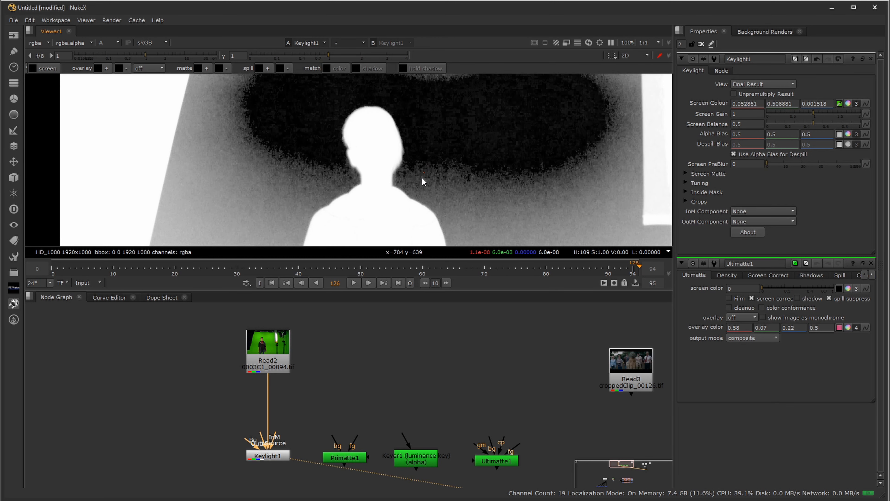
left_click(422, 179, "ctrl")
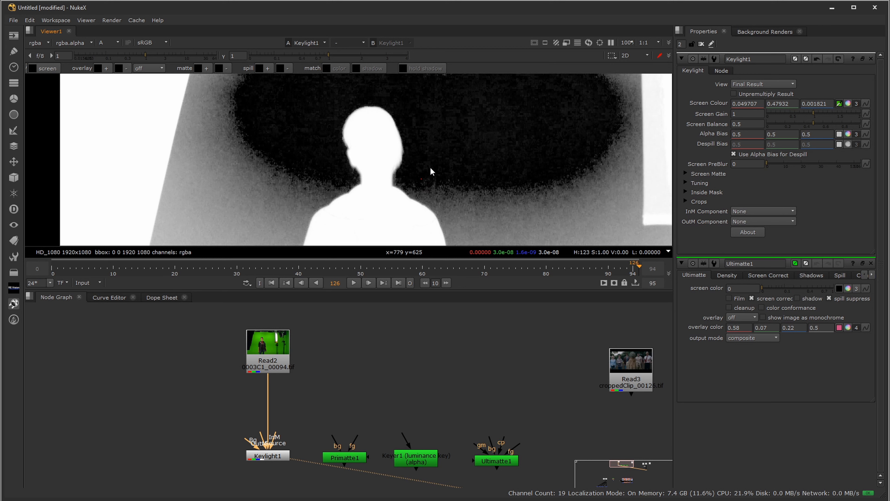
Step: Lower the viewer gamma to 0.003 to check the matte's white areas for holes
left_click_drag(329, 54, 253, 55)
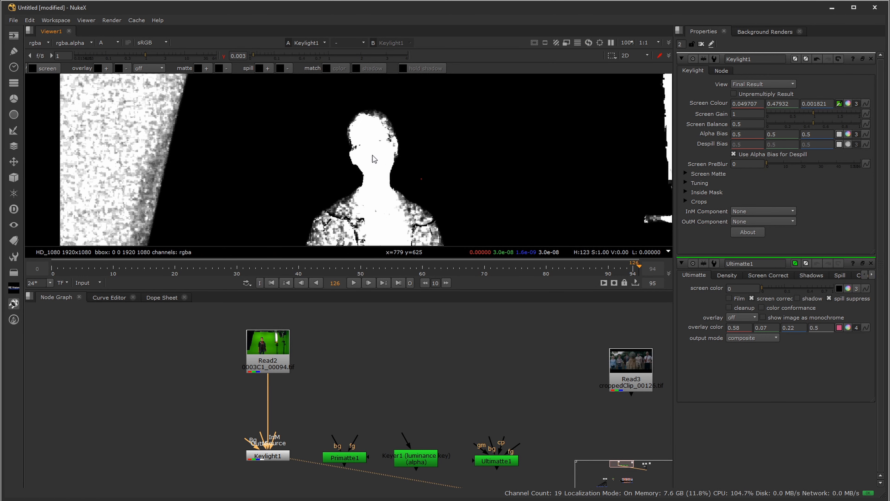
Step: Reset the viewer gamma to 1, then connect Primatte1's fg input to Read2 and show Primatte1 in the viewer with its properties open
left_click(224, 55)
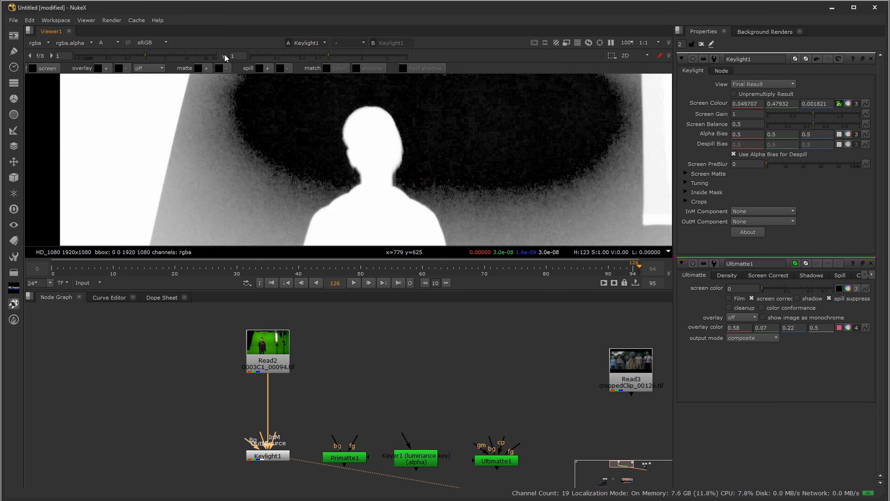
middle_click_drag(370, 408, 339, 390)
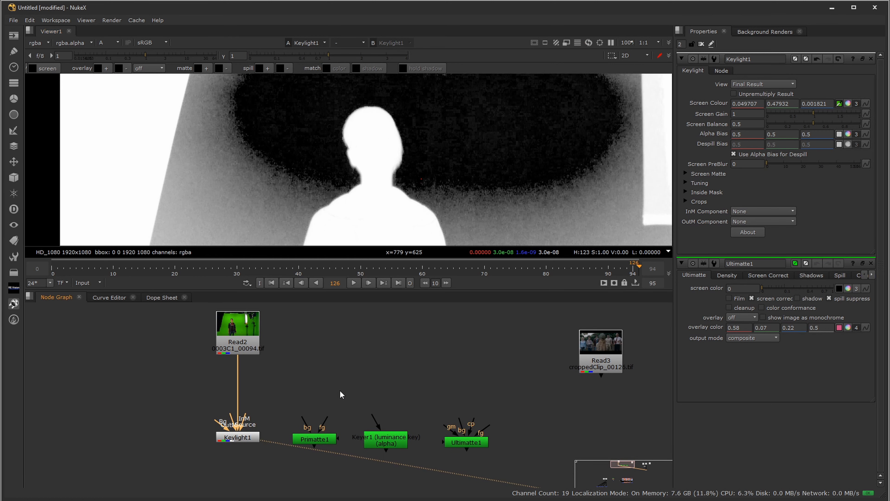
left_click(313, 440)
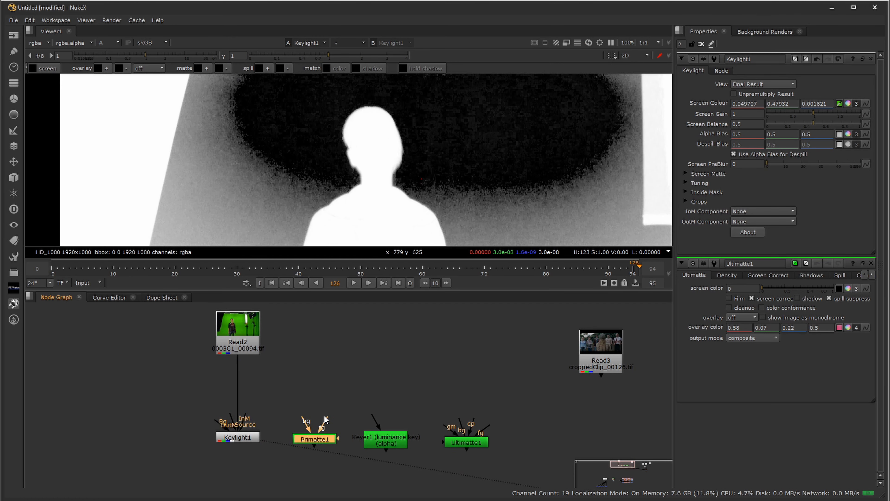
left_click_drag(324, 416, 249, 333)
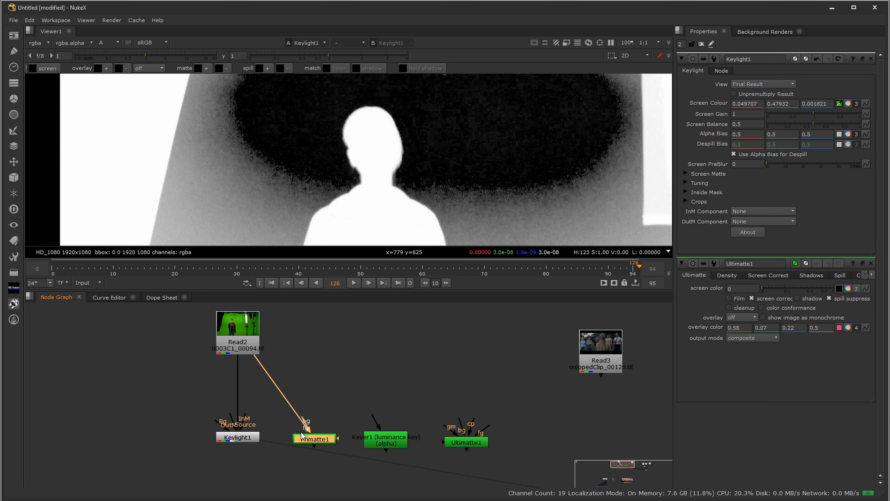
key("1")
double_click(315, 439)
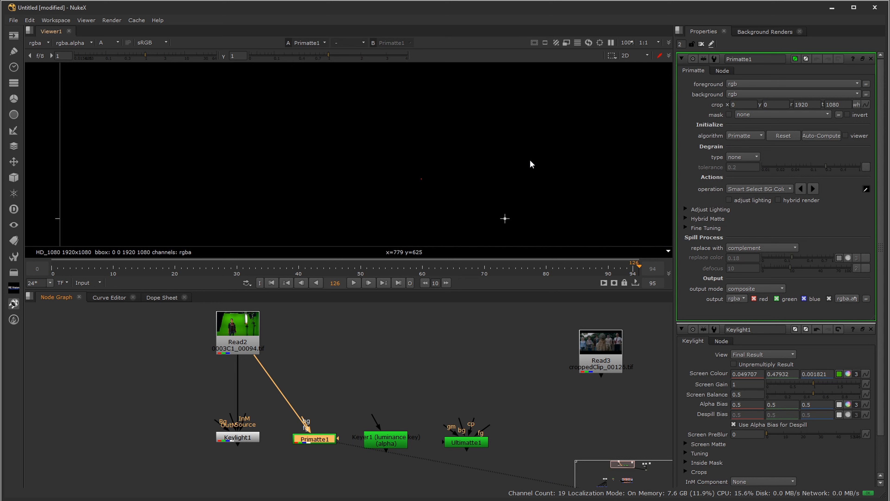
Step: Fit Primatte1's full frame in the viewer and display its RGB channels instead of alpha
key("f")
key("a")
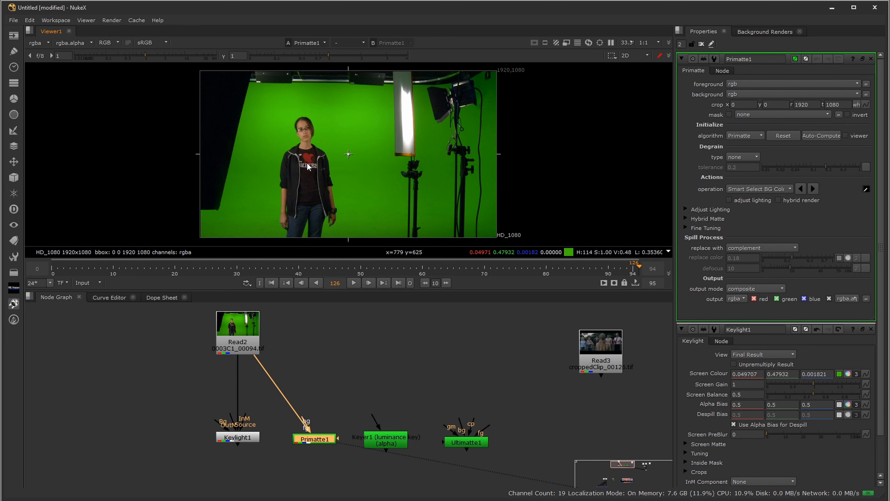
key("a")
key("a")
key("a")
key("a")
key("a")
key("a")
left_click(111, 43)
left_click(119, 54)
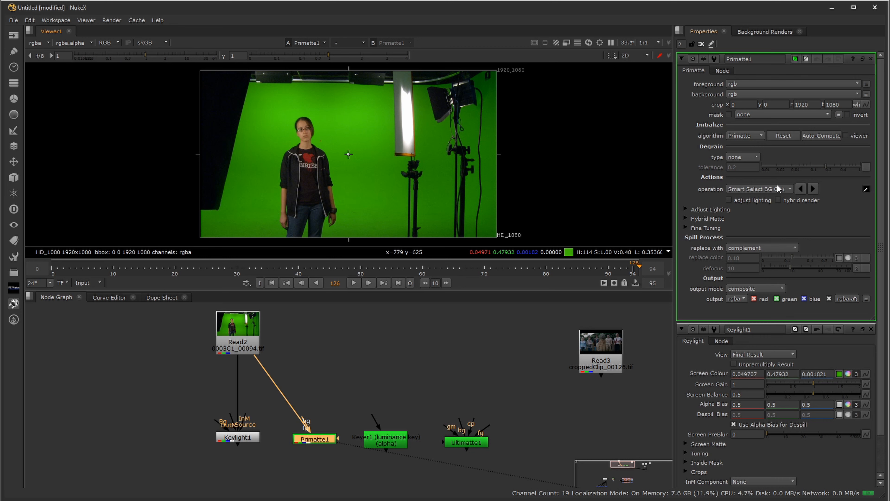
Step: Sample the green backdrop close to the woman's neck with Primatte1's Smart Select BG Color operation
scroll(357, 143, "up", 6)
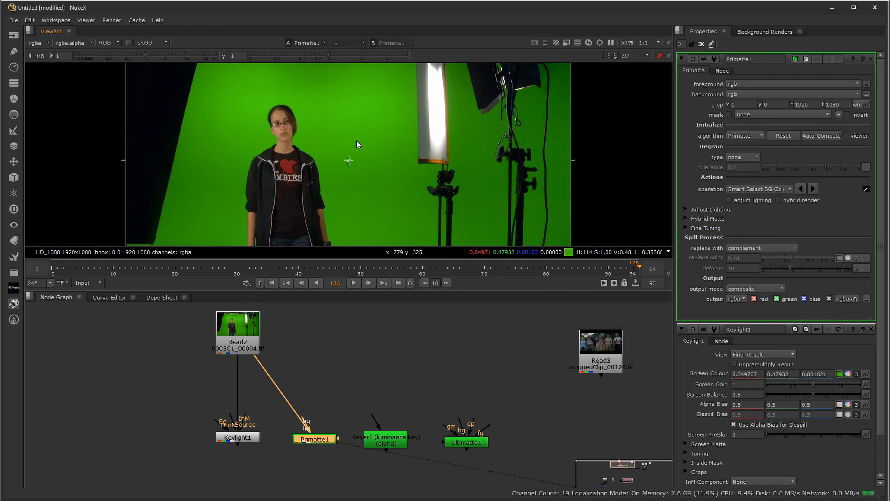
scroll(357, 144, "down", 5)
scroll(352, 143, "up", 2)
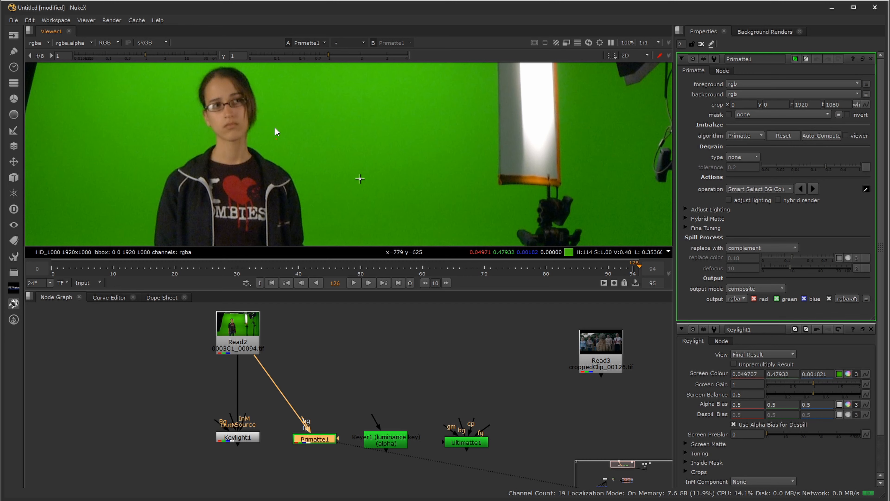
left_click(272, 133, "ctrl")
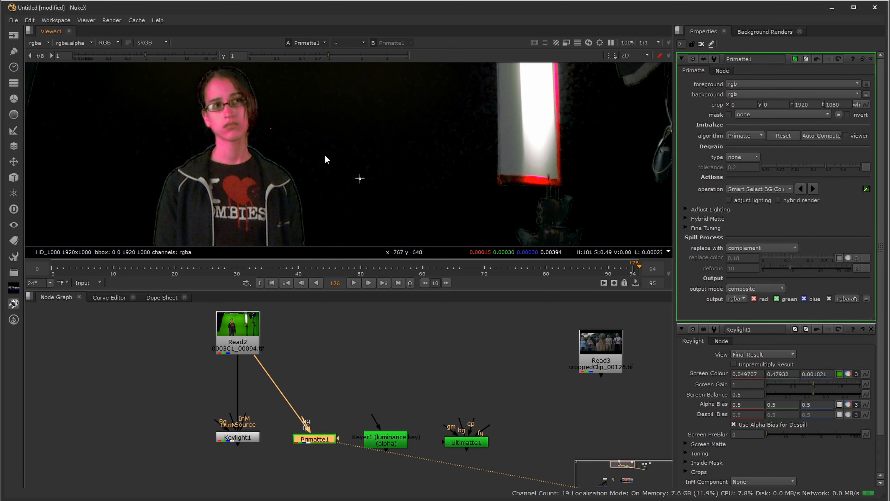
Step: Show Primatte1's alpha and compare its matte with Keylight1's, ending on Primatte1
key("a")
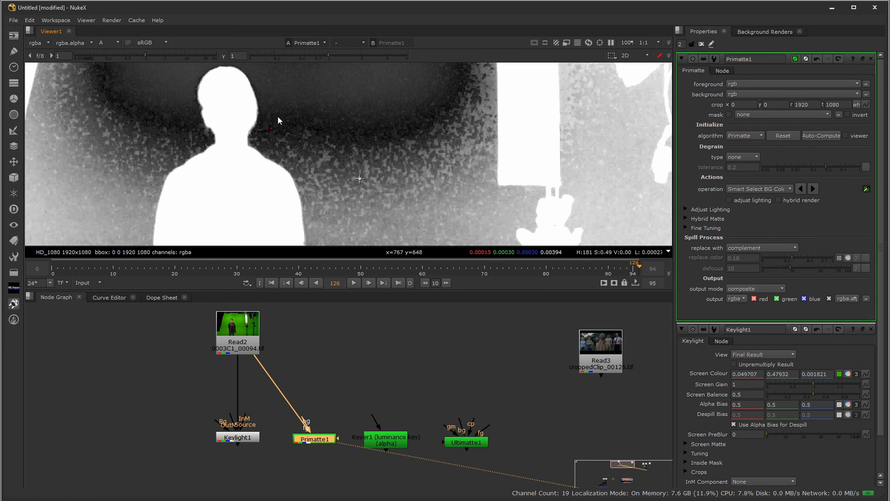
middle_click_drag(278, 117, 351, 165)
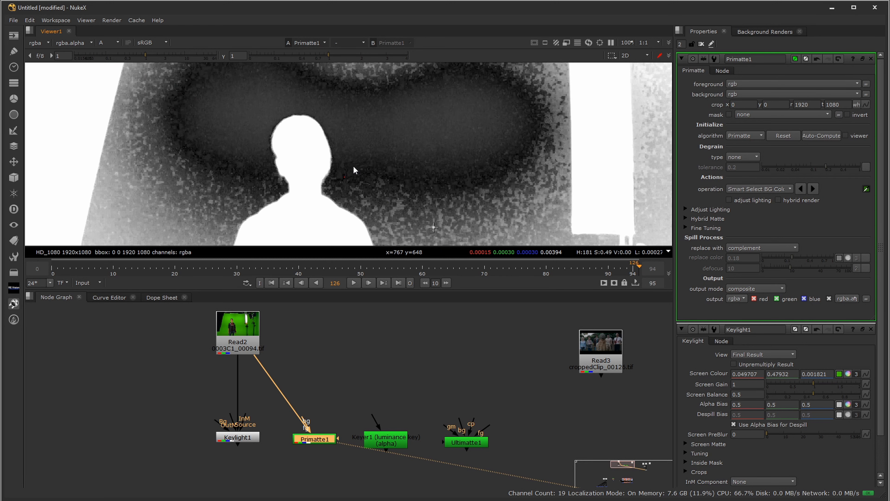
left_click(246, 437)
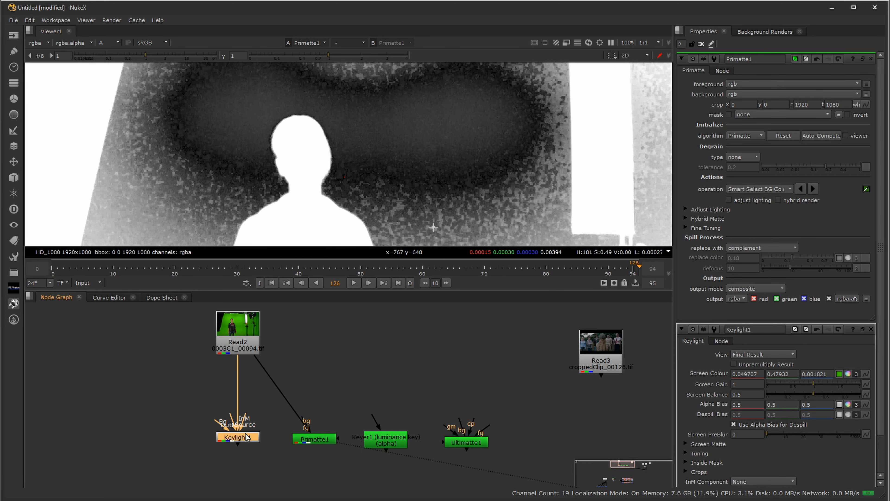
key("1")
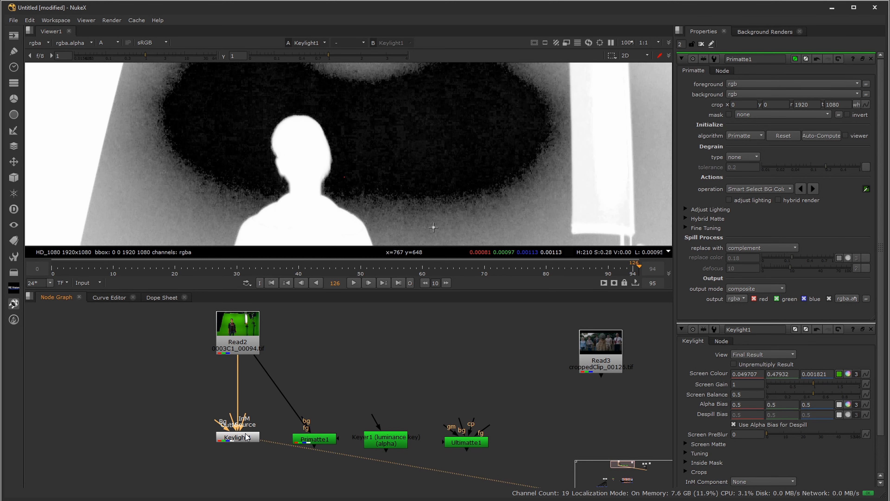
left_click(319, 442)
key("1")
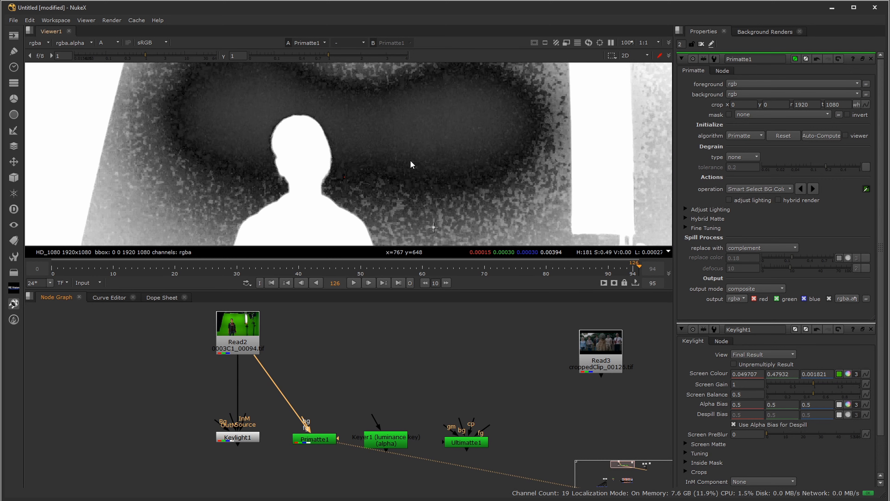
Step: Resample a short stretch of backdrop beside the woman with Smart Select BG Color and check Primatte1's alpha and colour results
mouse_move(346, 183)
left_mouse_down("ctrl")
mouse_move(366, 165)
mouse_move(357, 195)
mouse_move(342, 184)
mouse_move(358, 170)
mouse_move(333, 185)
mouse_move(348, 193)
mouse_move(345, 169)
left_mouse_up("ctrl")
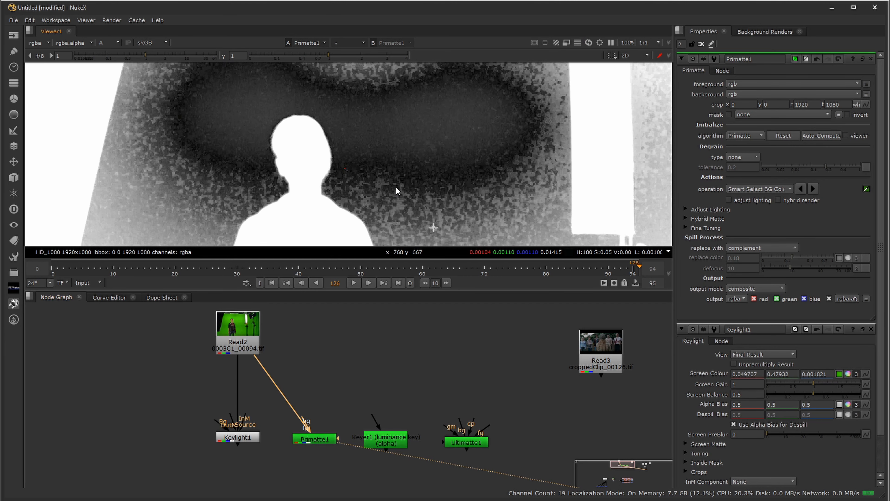
key("a")
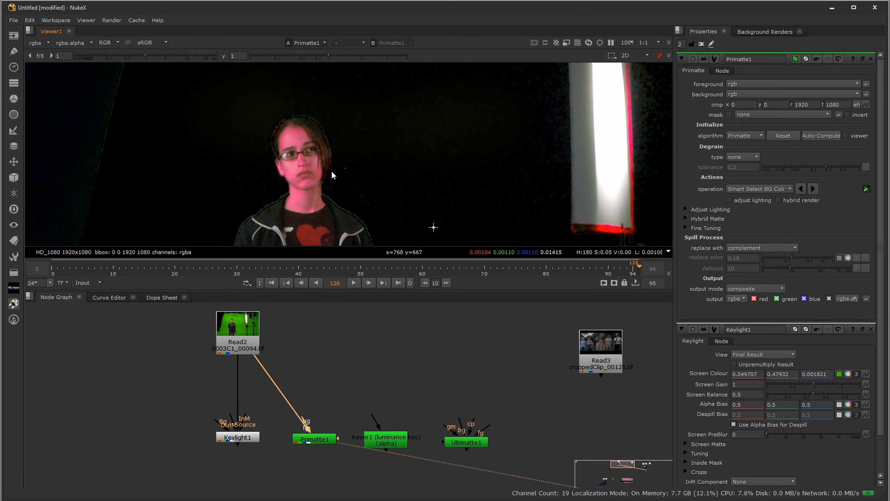
key("a")
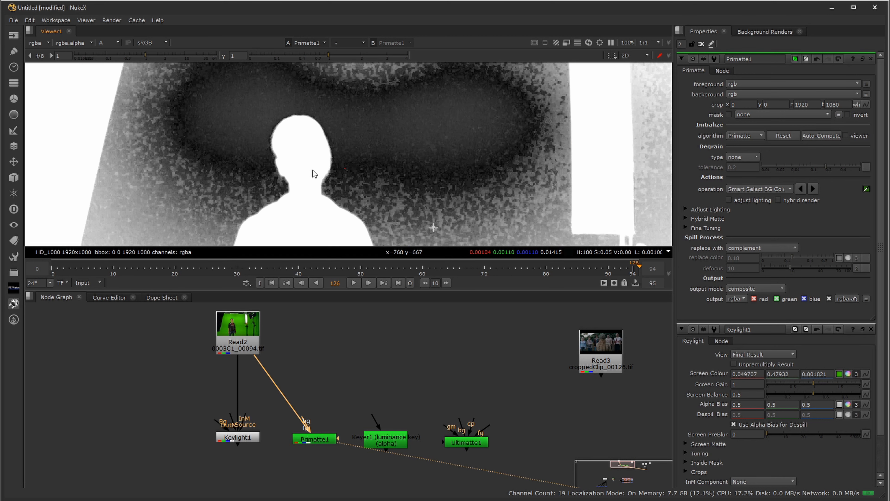
key("a")
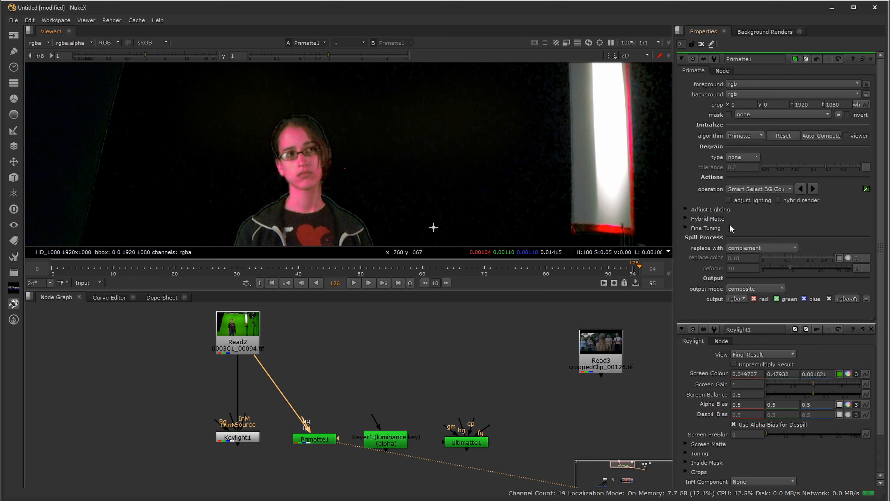
Step: Sample the woman's neck with Primatte1's Clean FG Noise operation, then restore Smart Select BG Color and view the alpha
left_click(739, 190)
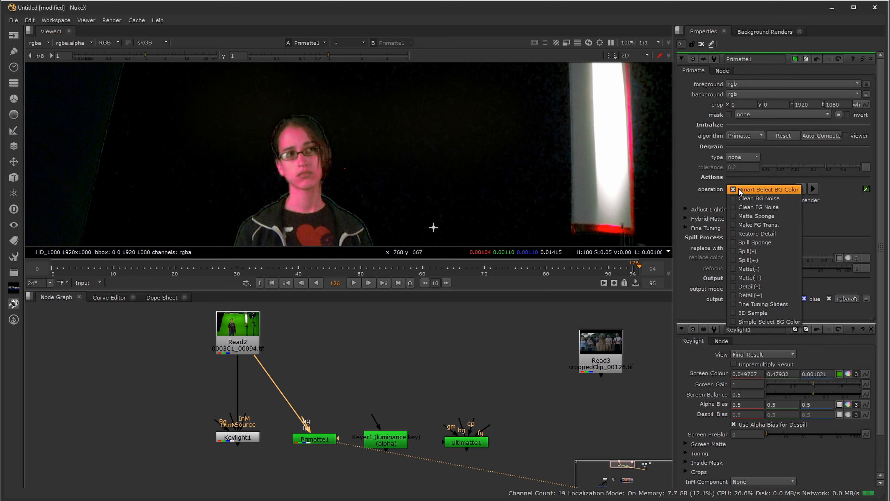
left_click(741, 208)
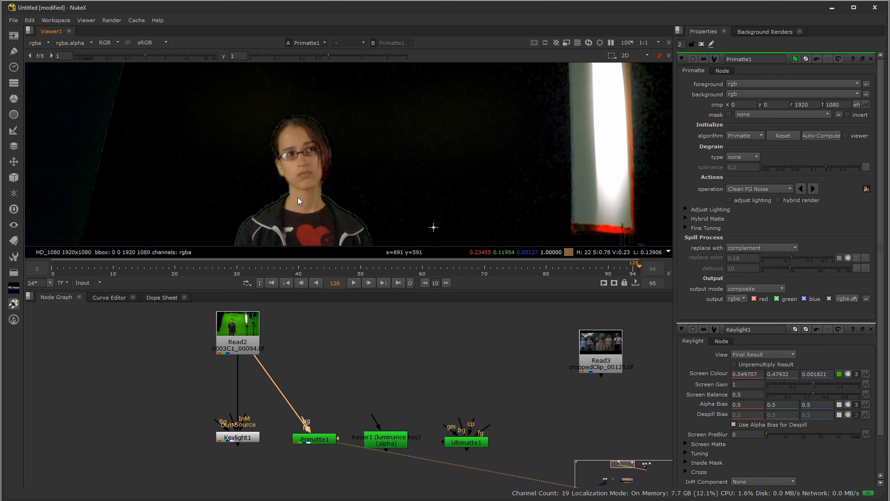
left_click(764, 190)
left_click(766, 175)
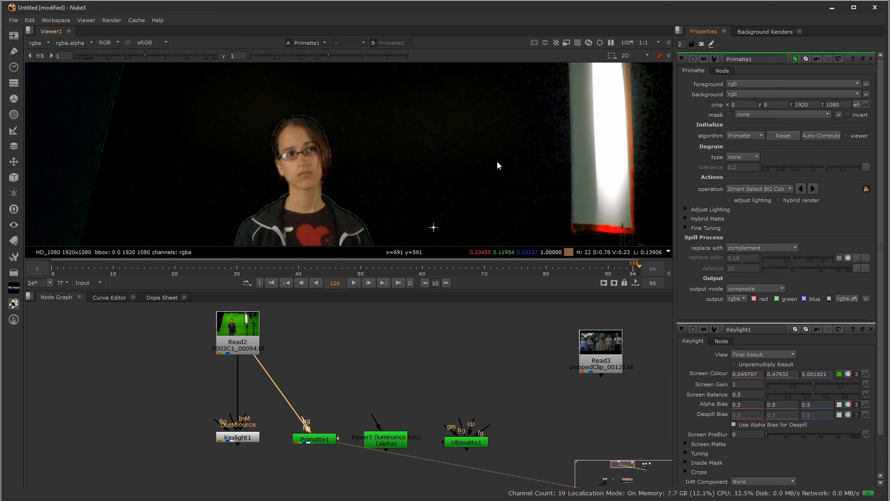
key("a")
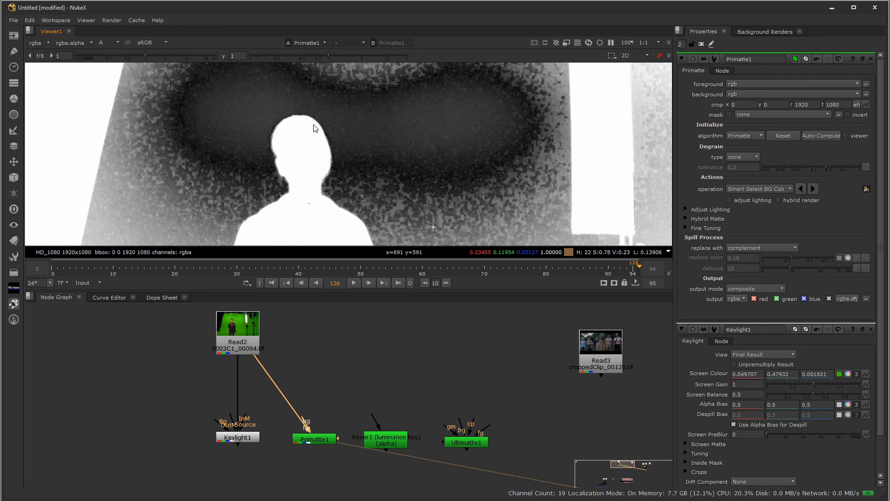
Step: Connect Keyer1's input to Read2 and view its luminance alpha and RGB output
left_click(392, 440)
key("1")
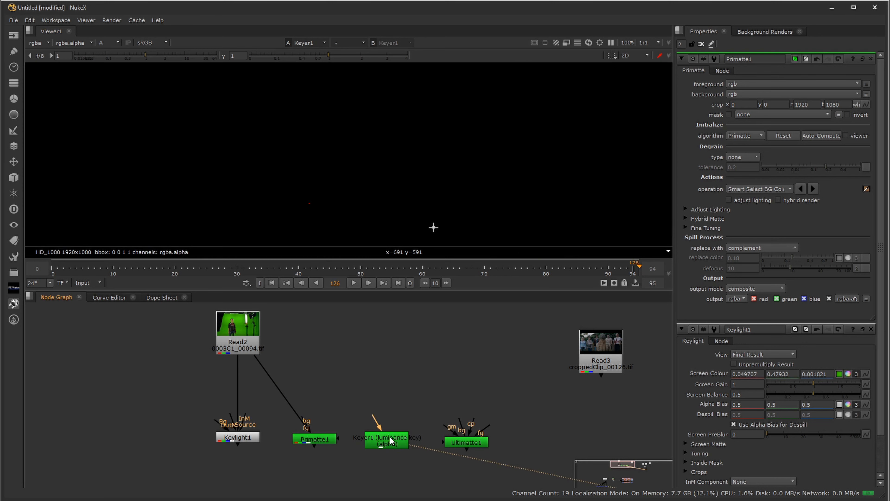
left_click_drag(366, 412, 240, 335)
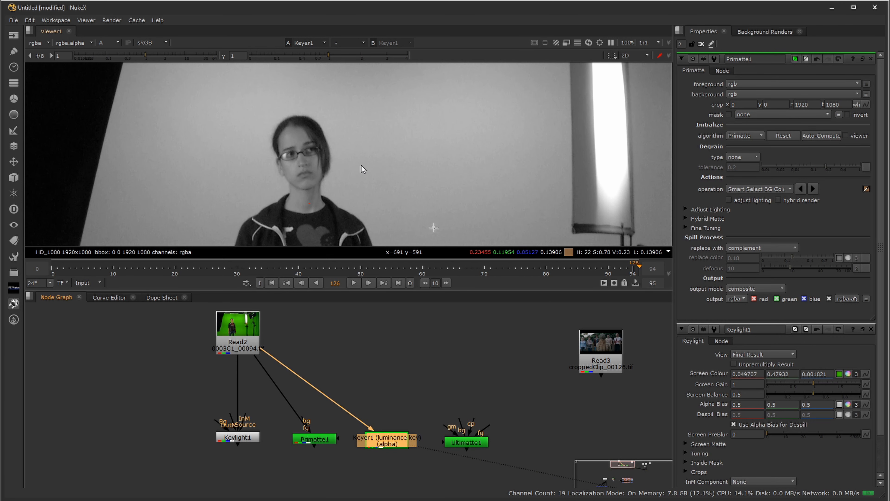
key("a")
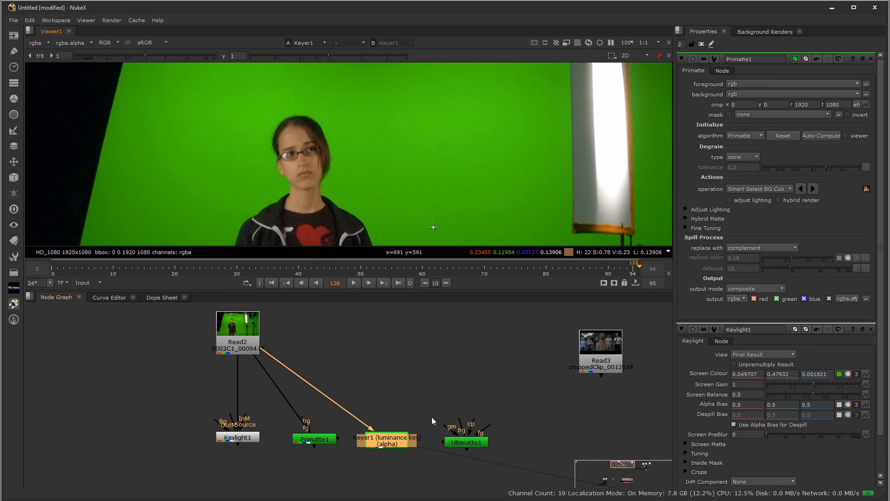
Step: Set Keyer1's operation to greenscreen and display its alpha channel
double_click(393, 440)
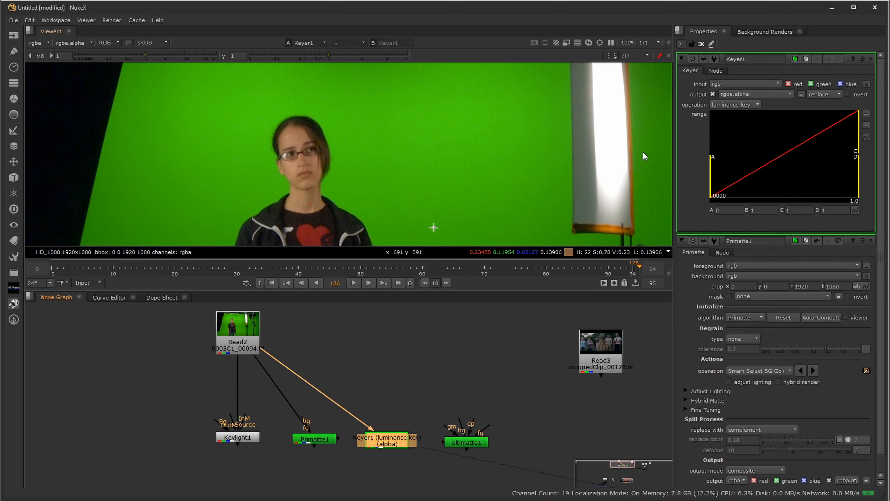
left_click(728, 104)
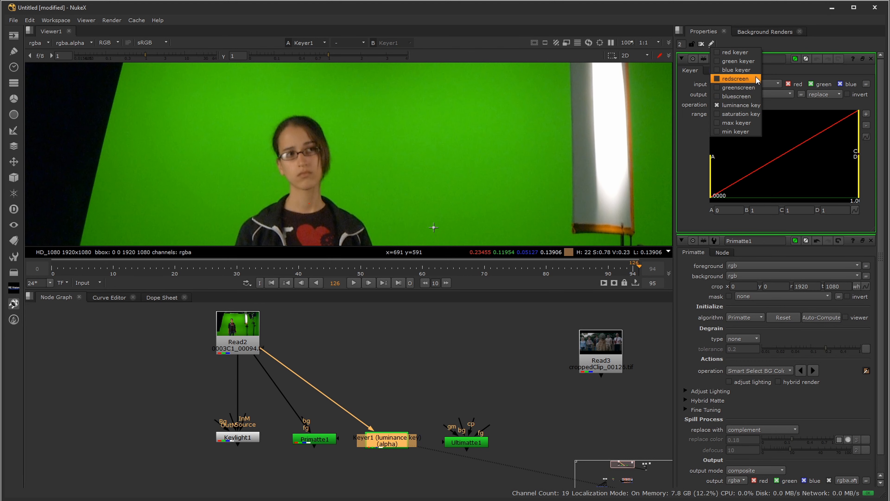
left_click(731, 88)
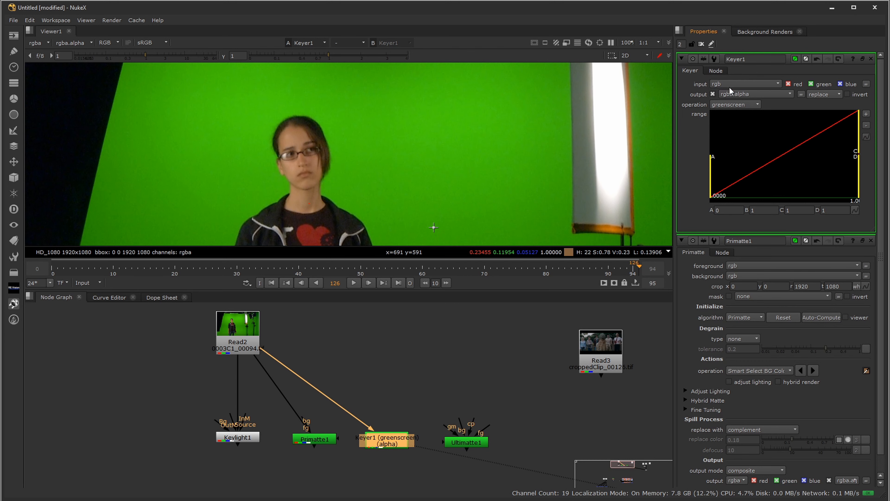
key("a")
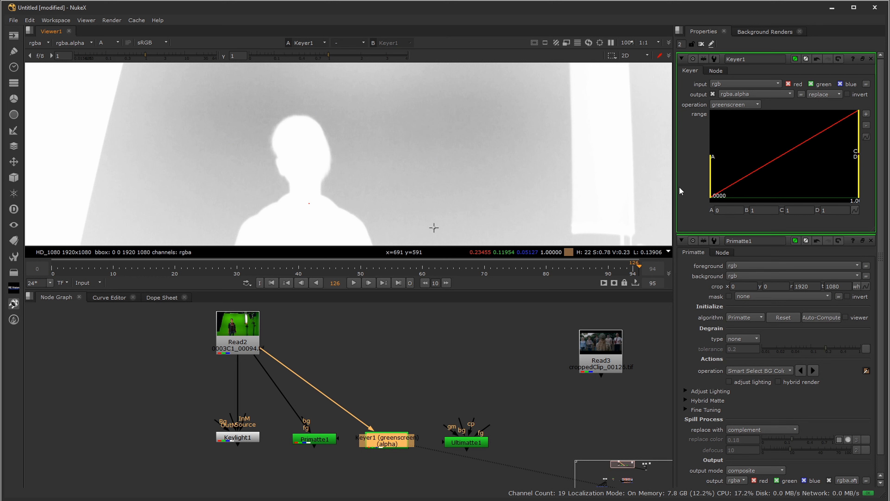
Step: Raise point A of Keyer1's range to 0.6065546 and check the matte at viewer gamma 4 and 0
left_click_drag(708, 186, 825, 200)
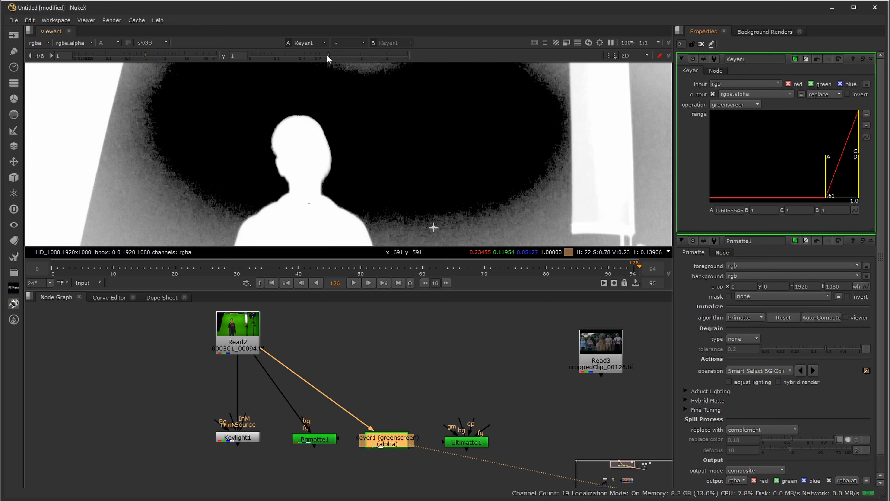
left_click_drag(329, 58, 495, 63)
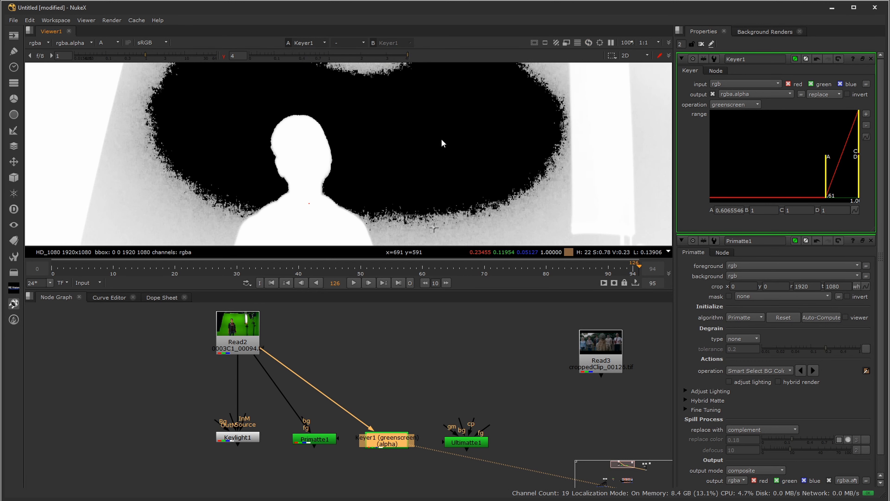
left_click_drag(396, 57, 242, 58)
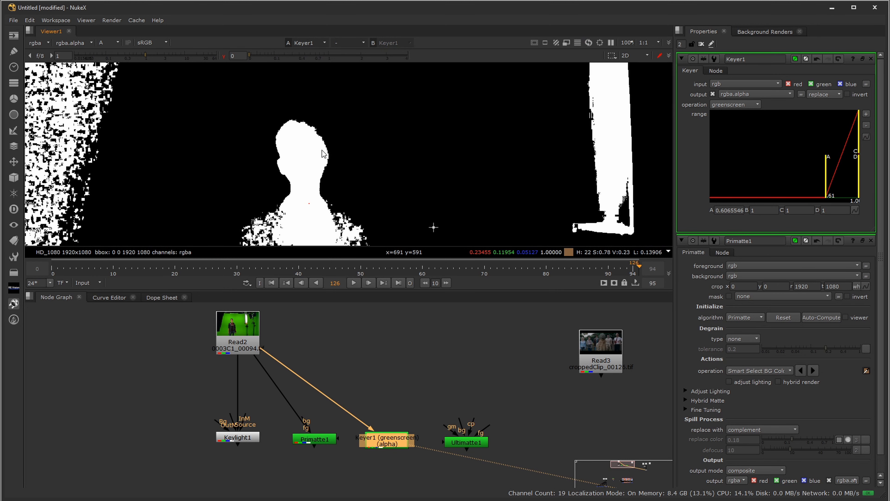
left_click(224, 56)
Step: Set point B of Keyer1's range to 0.9875777 while checking the matte at viewer gamma 0, then restore gamma to 1
left_click_drag(327, 52, 238, 56)
left_click_drag(858, 139, 858, 141)
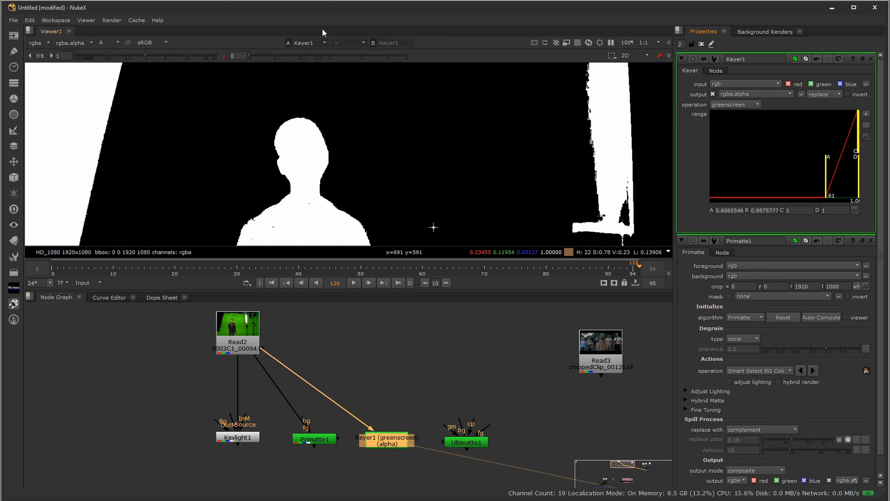
left_click(223, 56)
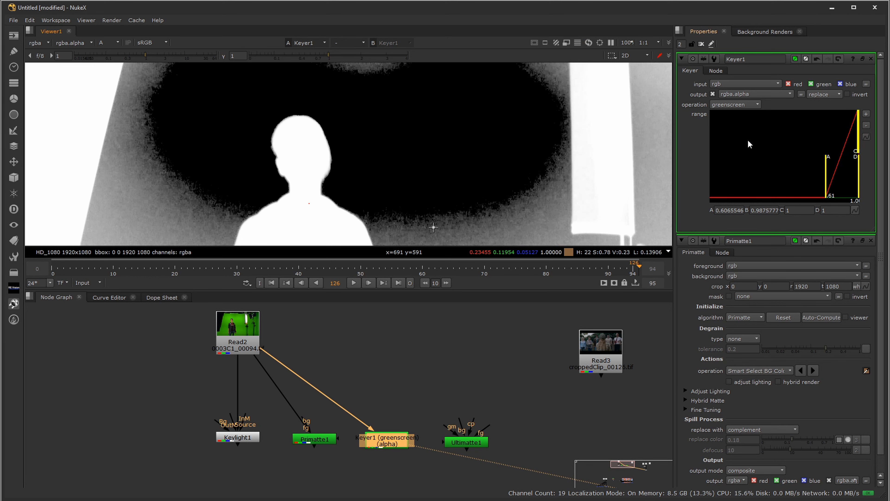
Step: Set point A of Keyer1's range to 0.6017119
mouse_move(827, 185)
left_mouse_down()
mouse_move(757, 191)
mouse_move(827, 196)
left_mouse_up()
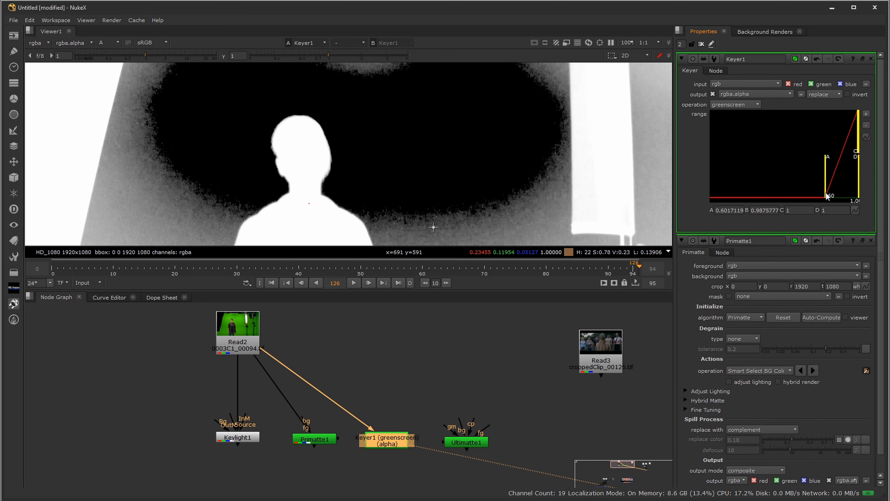
Step: Connect Ultimatte1's fg input to Read2, view its RGB output and open its properties
left_click(480, 445)
left_click_drag(489, 428, 245, 320)
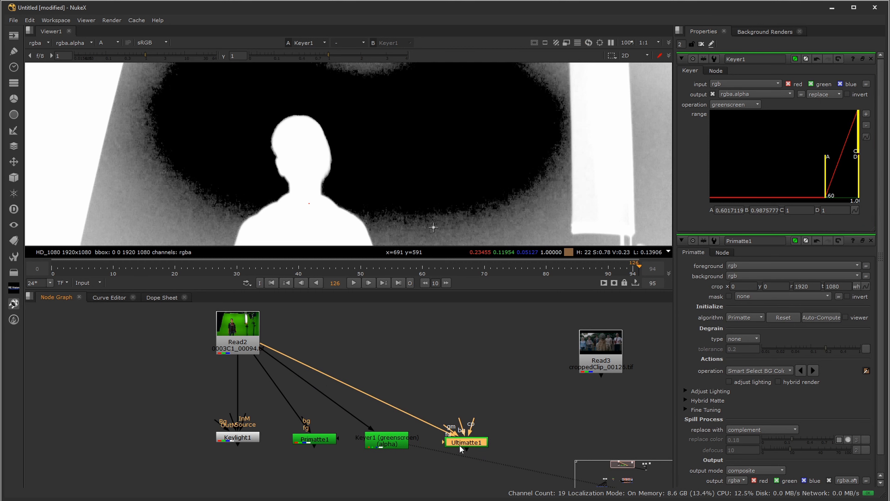
key("1")
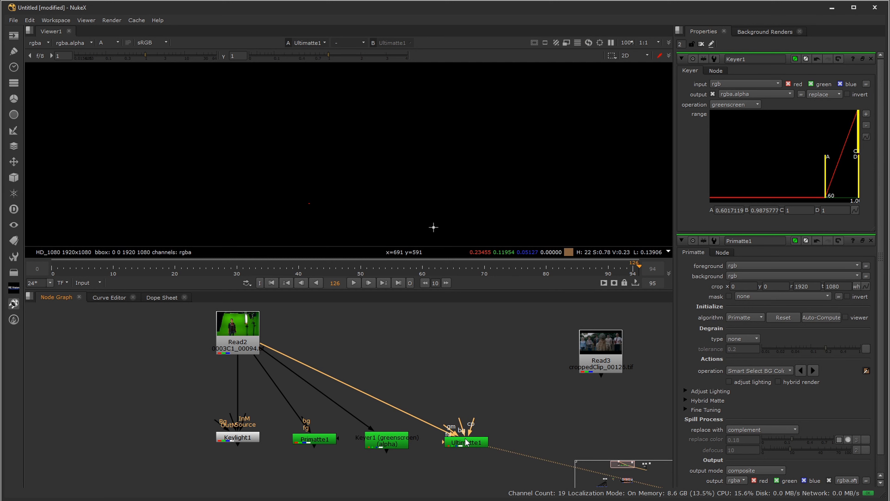
double_click(466, 442)
key("a")
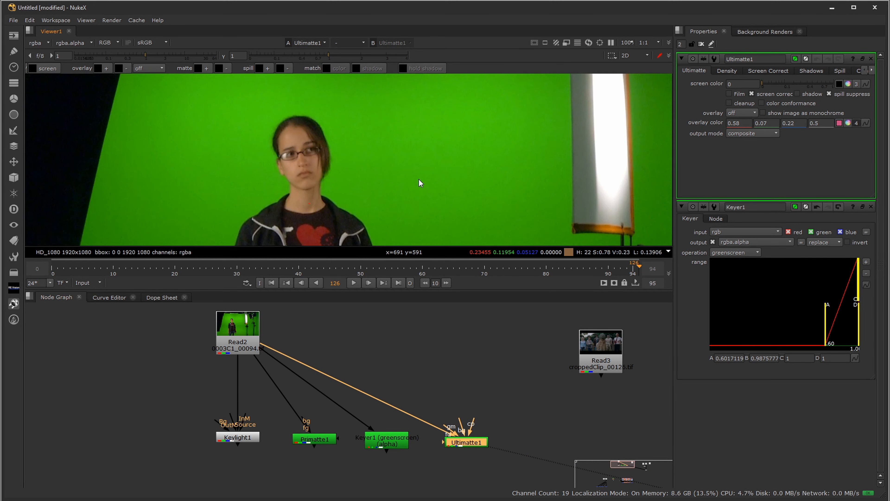
Step: Sample the green backdrop beside the woman's neck as Ultimatte1's screen color and display the alpha channel
left_click(839, 84)
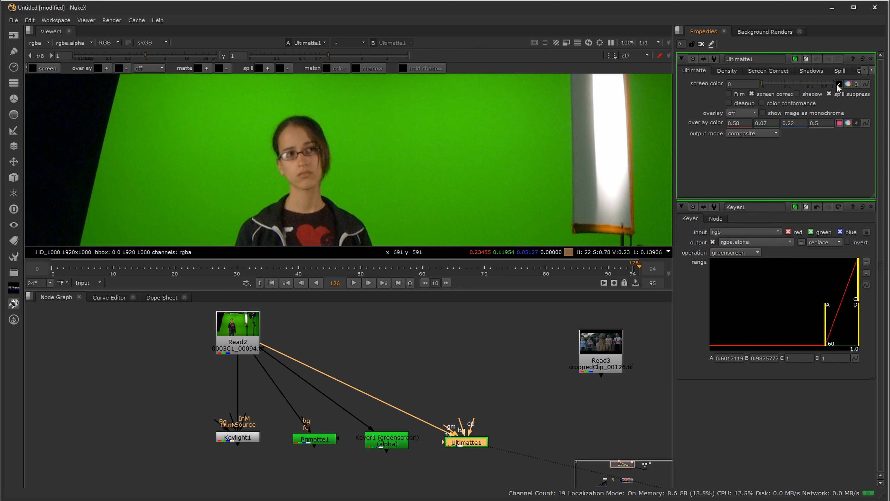
left_click(333, 181, "ctrl")
key("a")
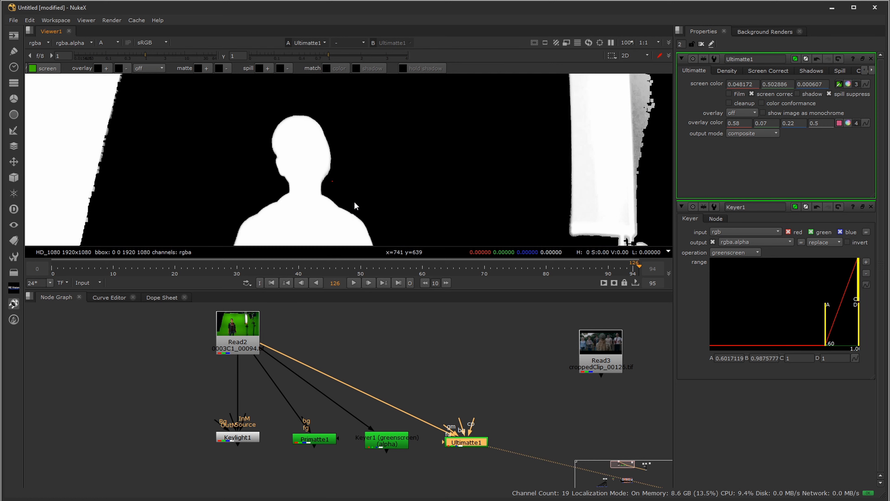
Step: Inspect Ultimatte1's matte around the head and across the full frame with viewer gamma raised to 4
key("plus")
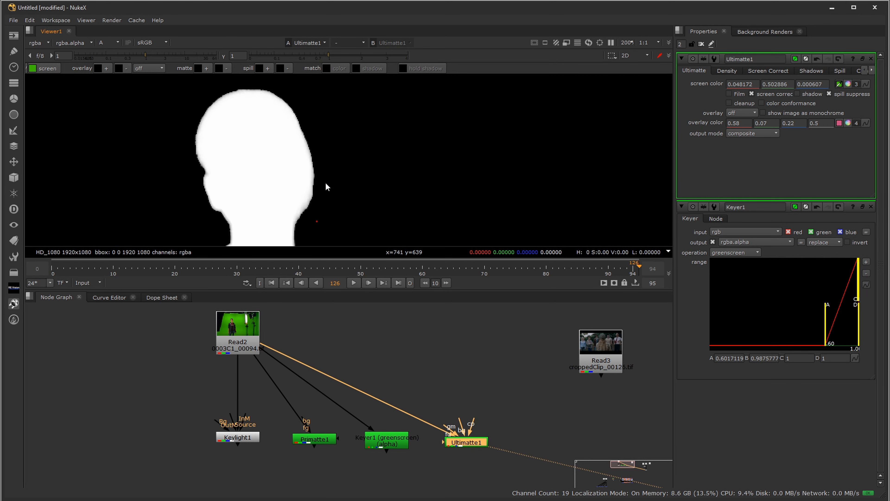
middle_click_drag(326, 184, 374, 152)
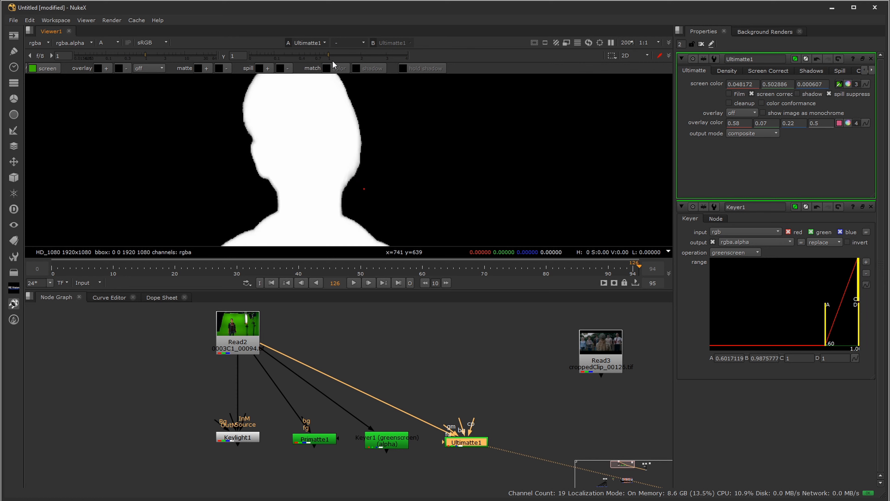
left_click_drag(328, 55, 449, 82)
scroll(419, 139, "down", 4)
scroll(418, 140, "down", 4)
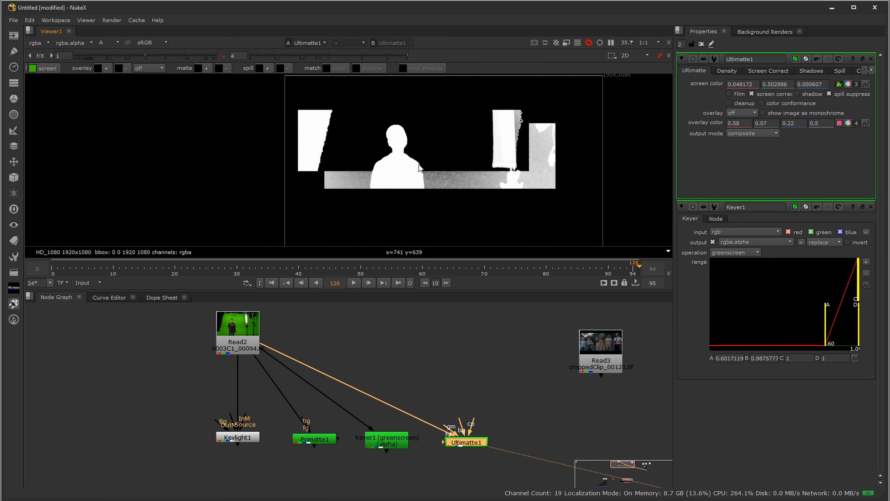
middle_click_drag(461, 215, 459, 167)
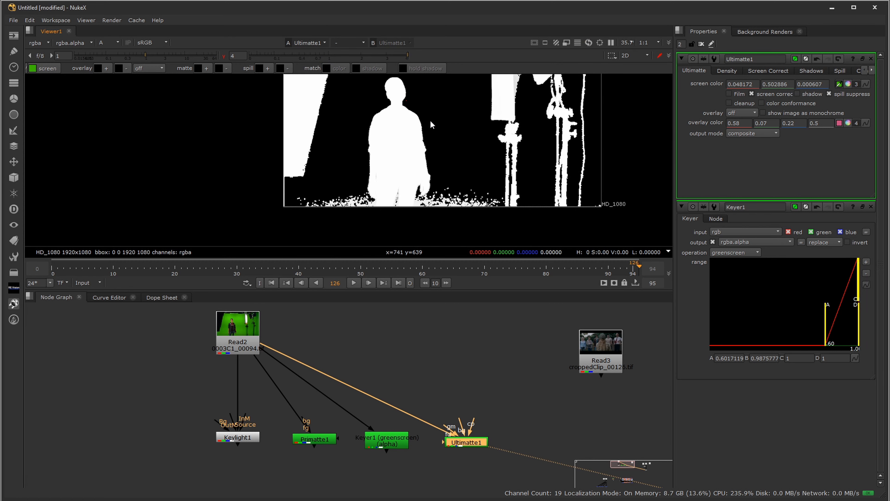
middle_click_drag(430, 120, 434, 162)
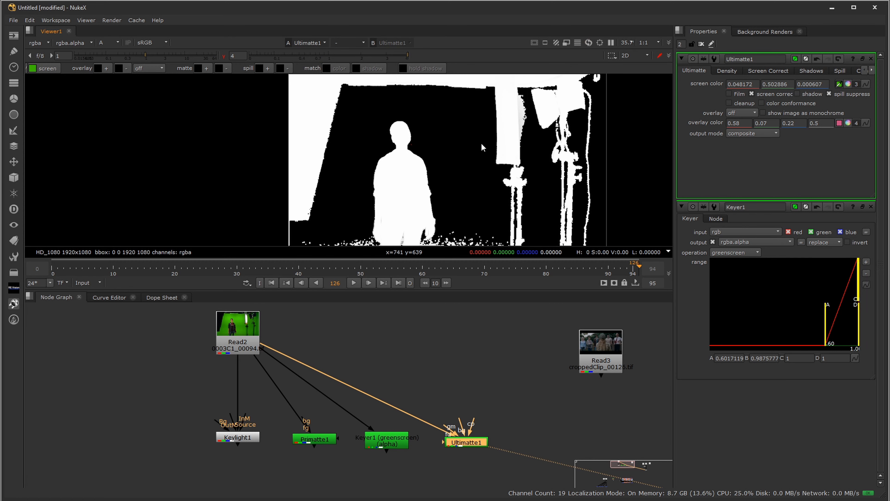
scroll(428, 151, "up", 5)
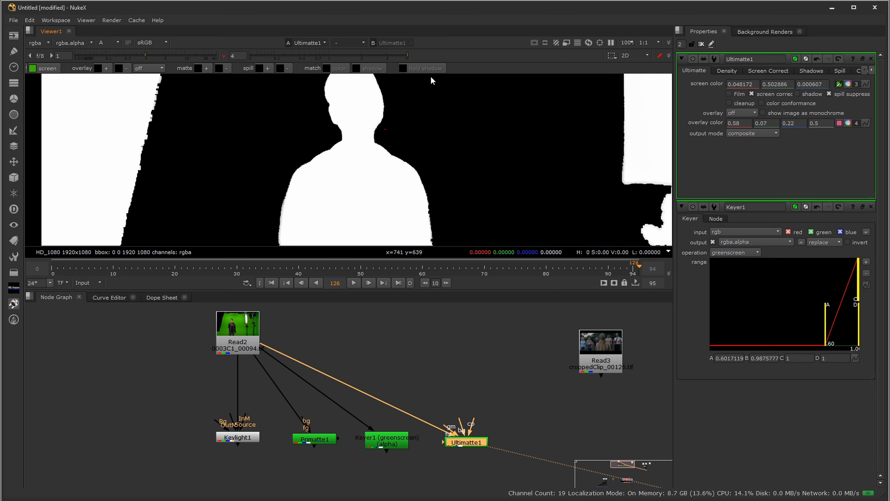
Step: Check the inside of Ultimatte1's matte at viewer gamma 0 and 0.012, then restore gamma to 1
left_click_drag(389, 57, 243, 60)
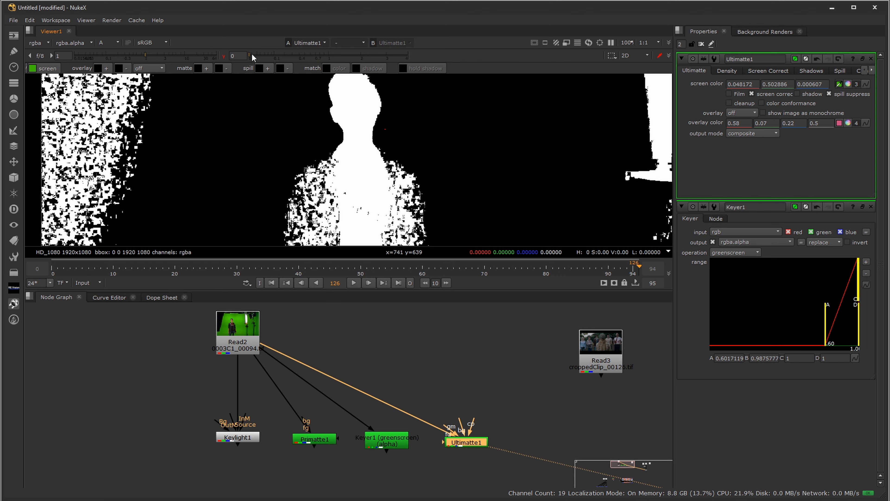
mouse_move(252, 53)
left_mouse_down()
mouse_move(265, 58)
mouse_move(257, 59)
left_mouse_up()
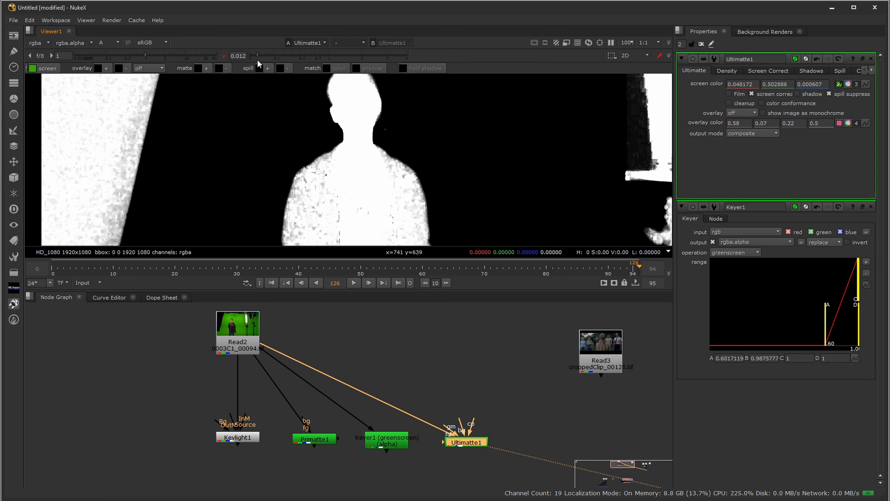
left_click(223, 56)
Step: Compare the alpha mattes of Keylight1, Primatte1, Keyer1 and Ultimatte1 by viewing each node in turn
left_click(239, 439)
key("1")
left_click(293, 336)
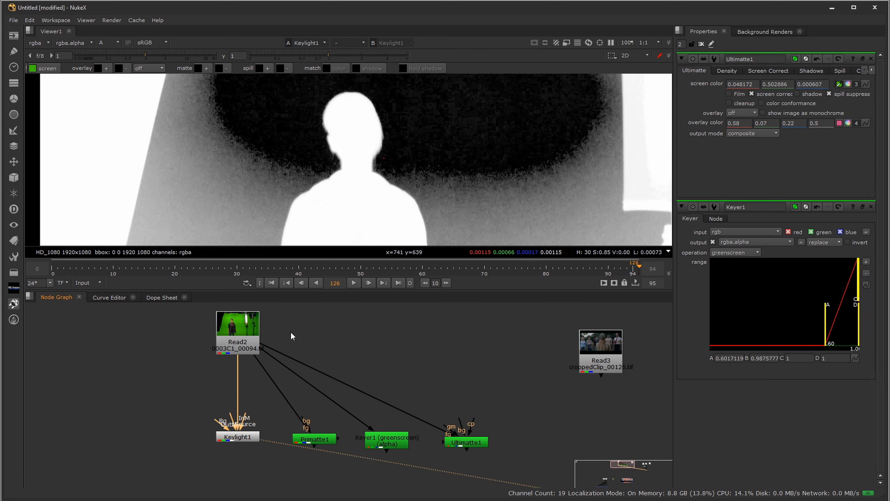
left_click(315, 439)
key("1")
left_click(389, 441)
key("1")
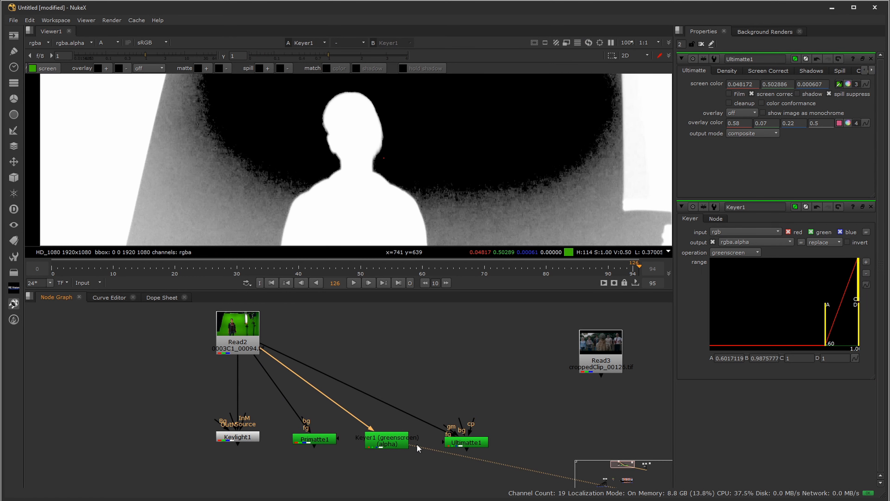
left_click(458, 442)
key("1")
Step: Examine Keylight1's matte around the woman's body and head, then compare it with Ultimatte1's matte
middle_click_drag(411, 186, 401, 78)
key("1")
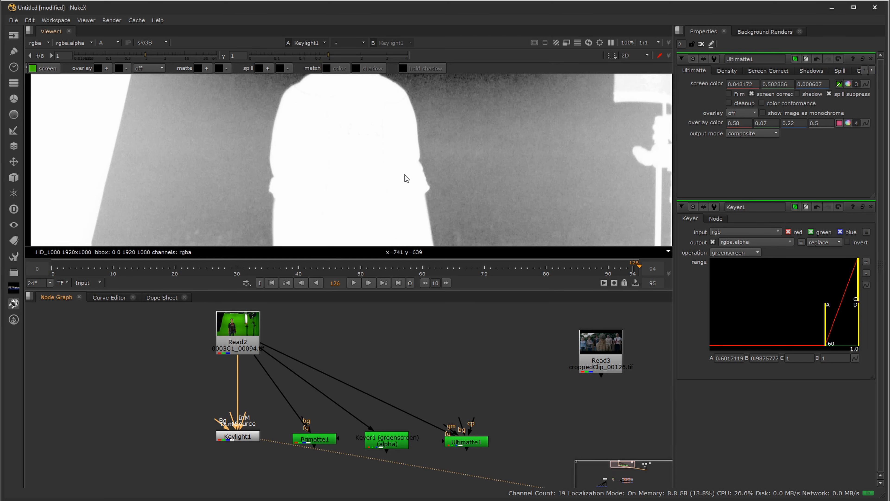
middle_click_drag(295, 115, 270, 191)
middle_click_drag(387, 158, 394, 196)
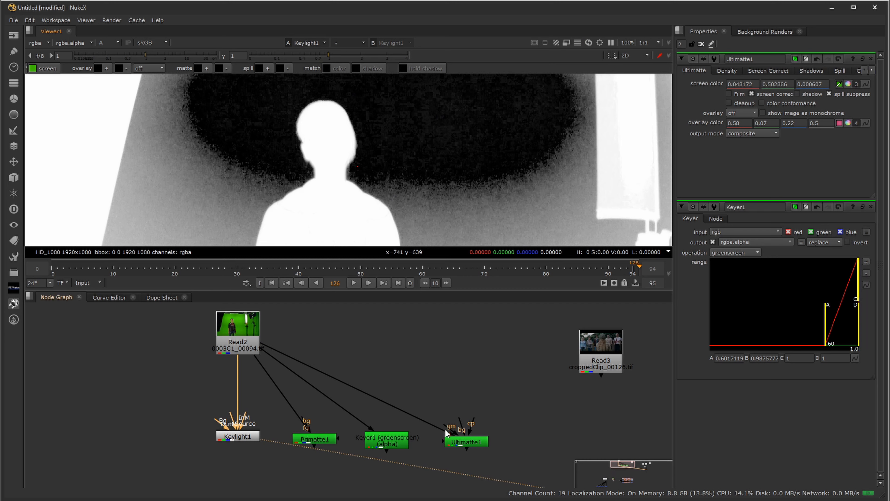
left_click(468, 442)
key("1")
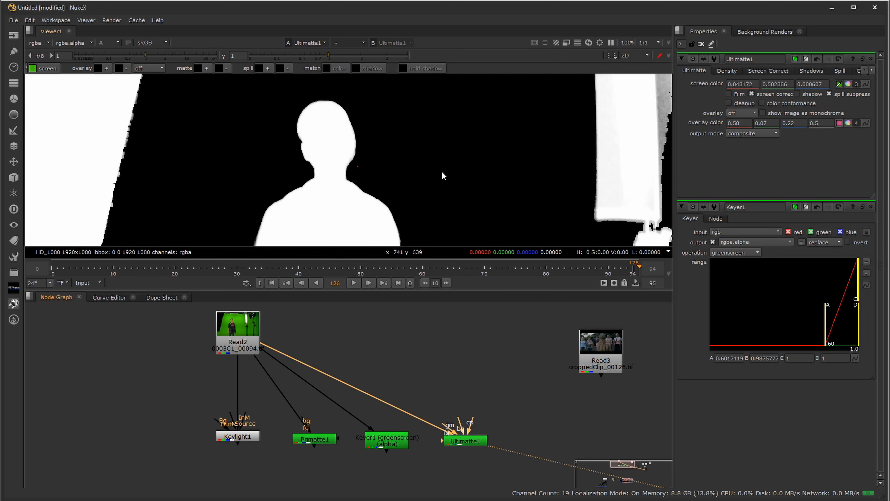
Step: Close the Ultimatte1 and Keyer1 properties, then view Keylight1 and open its properties
left_click(870, 58)
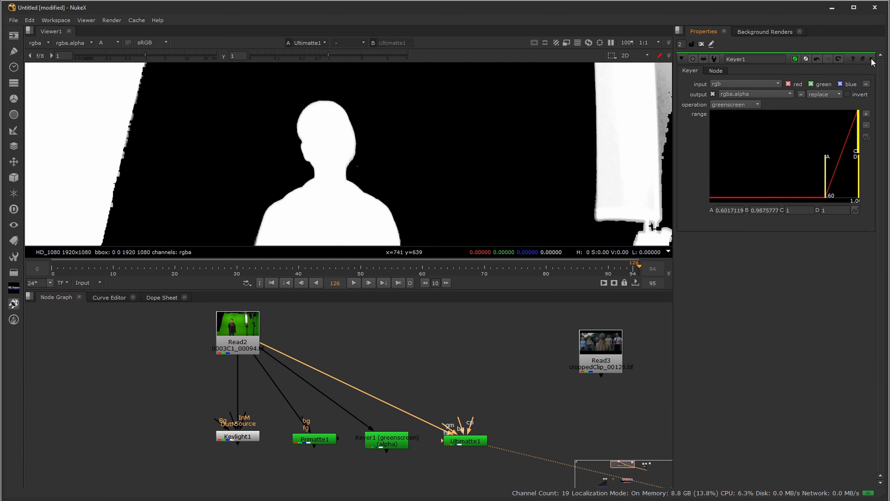
left_click(870, 59)
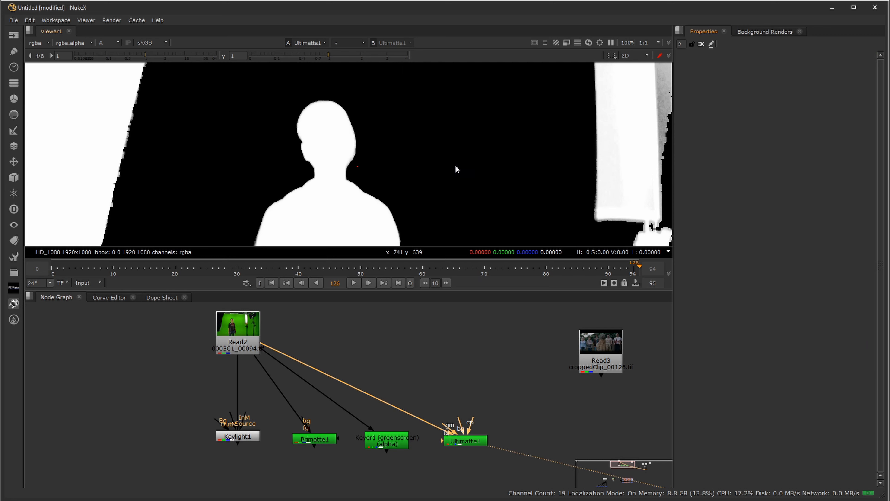
key("1")
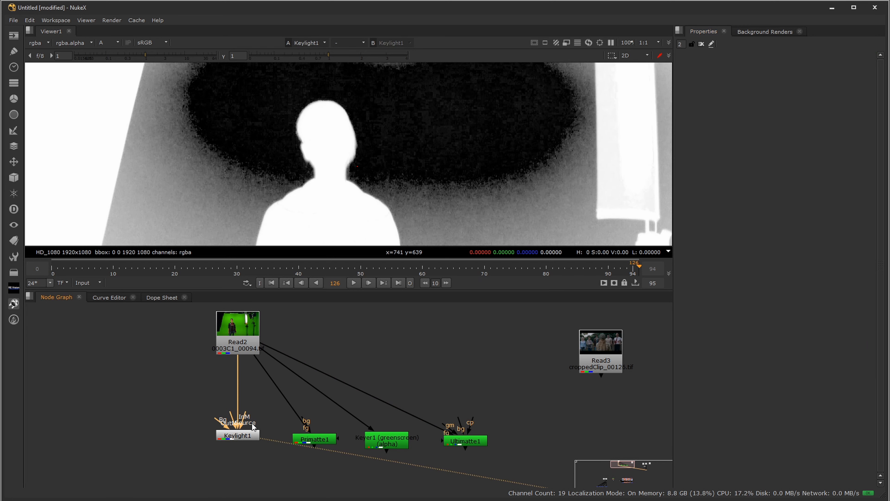
double_click(247, 435)
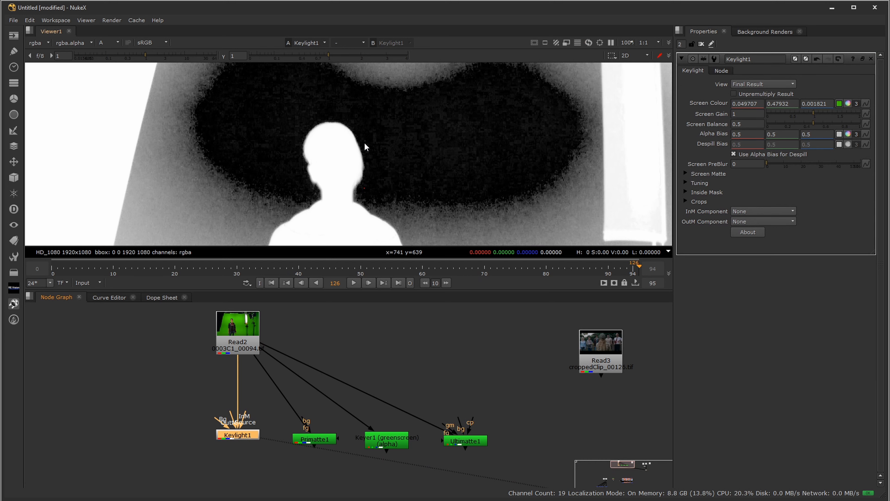
Step: Check Keylight1's matte for background noise at viewer gamma 4, then restore gamma to 1
middle_click_drag(364, 146, 380, 143)
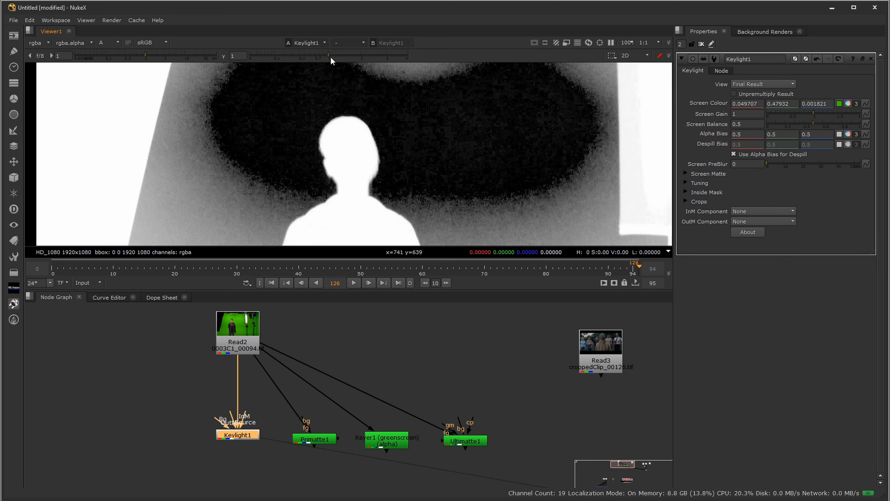
left_click_drag(331, 57, 406, 56)
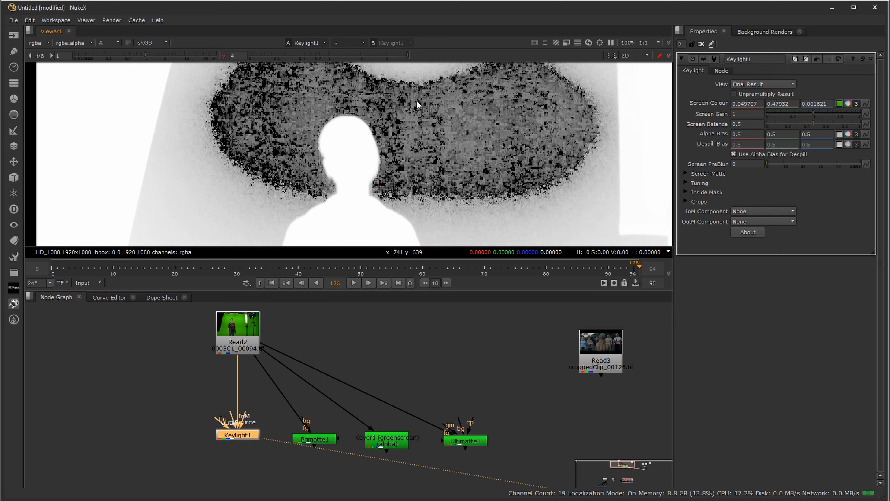
left_click(223, 56)
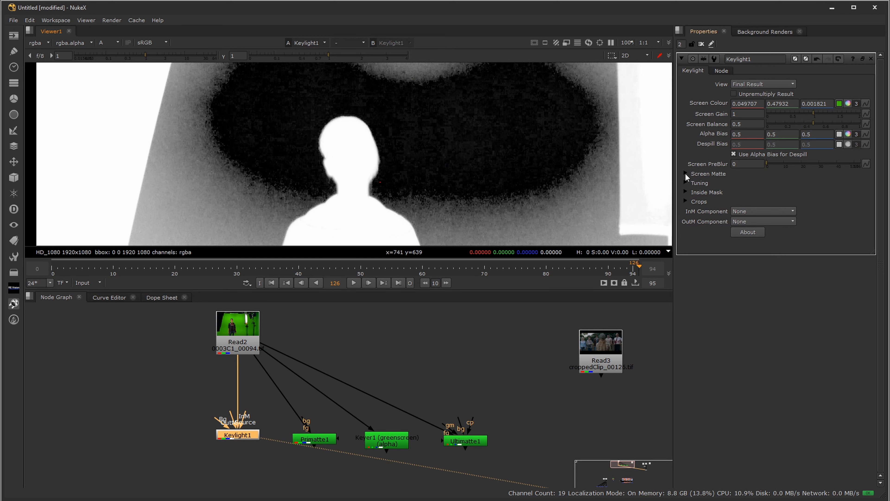
Step: Expand Keylight1's Screen Matte settings and set Screen Gain to 1.02
left_click(686, 174)
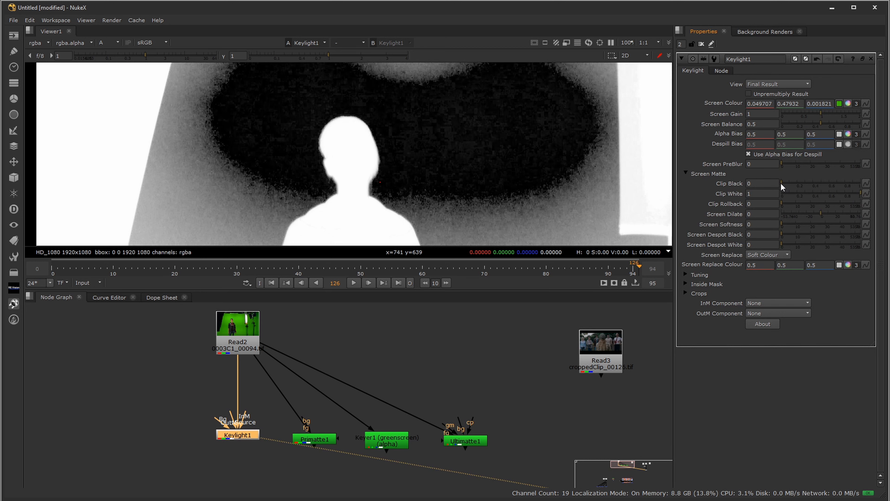
left_click_drag(781, 183, 781, 183)
left_click_drag(820, 113, 821, 114)
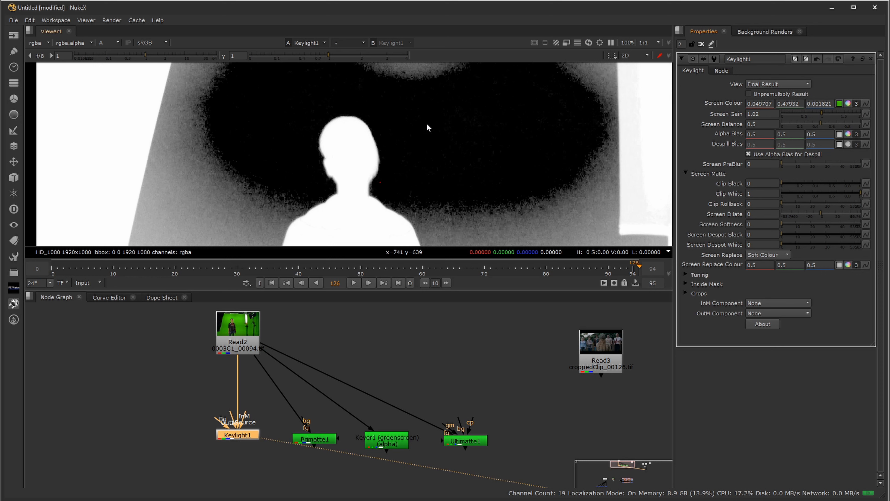
Step: Raise viewer gamma to 4 and set Keylight1's Clip Black to 0.01
left_click_drag(317, 55, 421, 56)
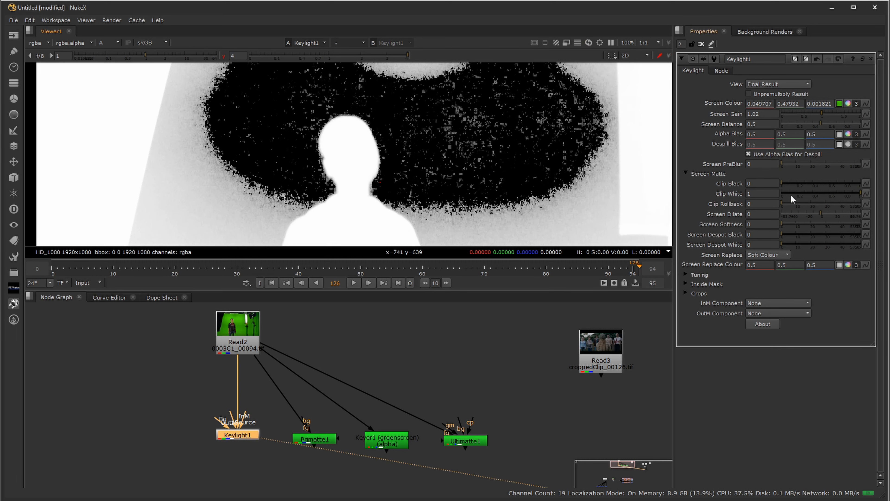
left_click(781, 184)
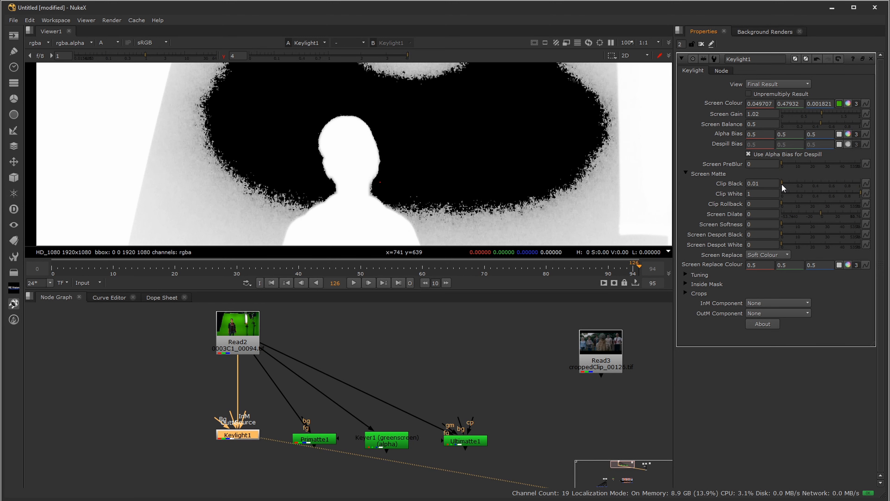
Step: Reset Keylight1's Screen Gain to 1, test raising it in increments, and set it to 1.01
left_click_drag(770, 113, 706, 113)
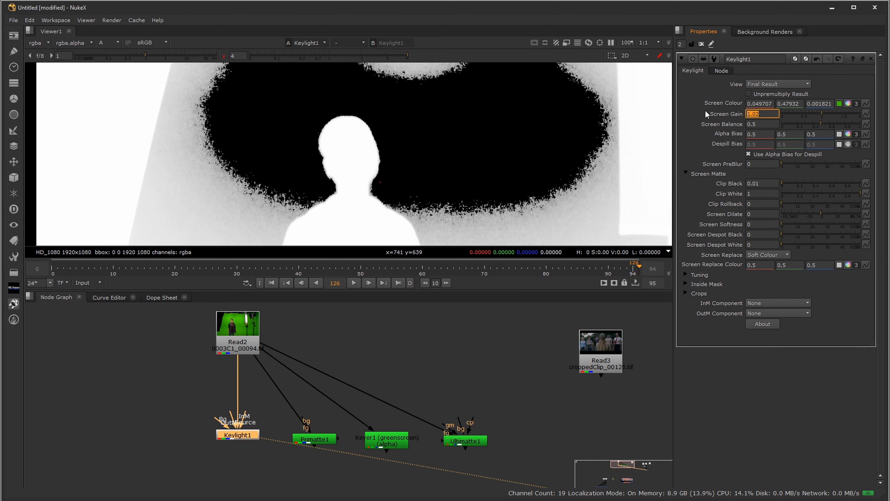
type("1")
key("Return")
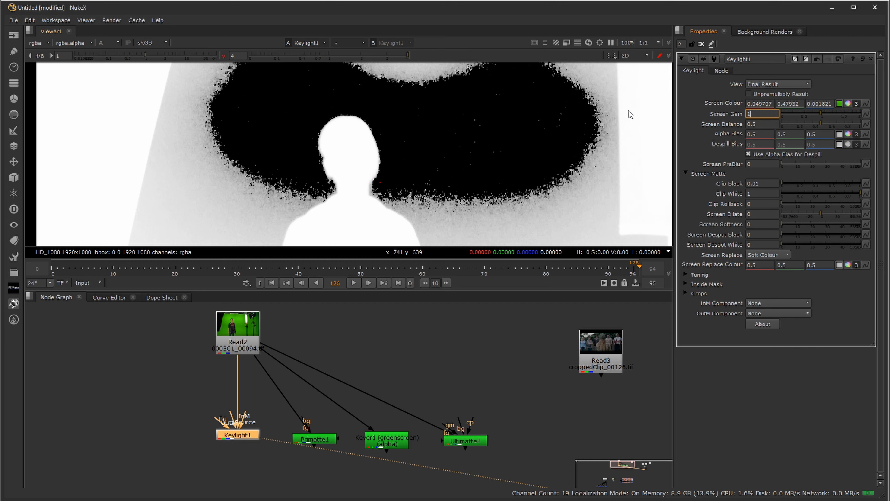
key("Up")
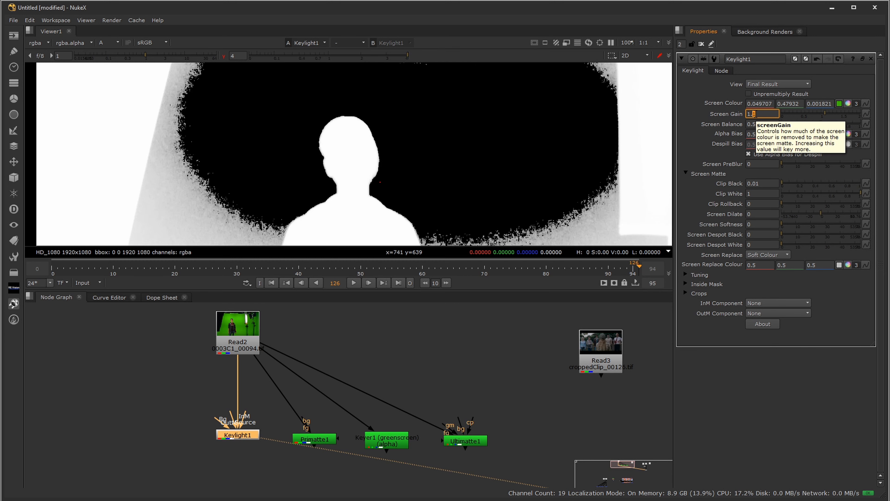
key("Down")
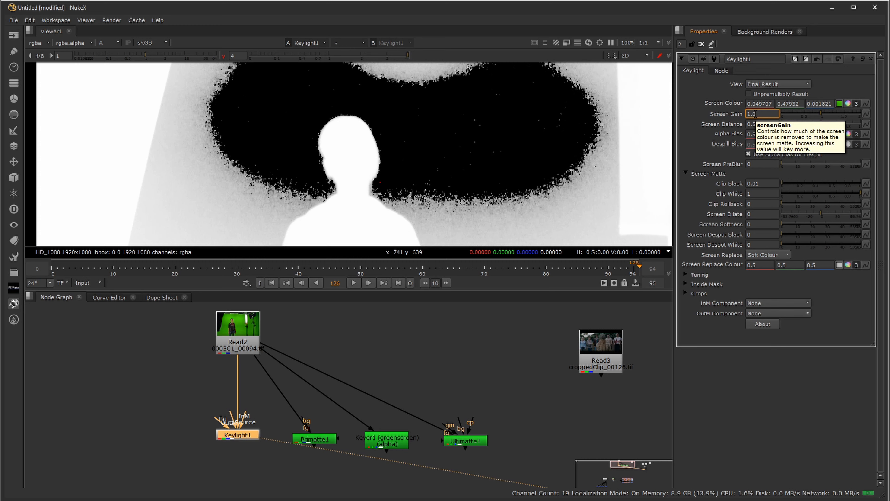
key("Up")
key("Down")
key("Up")
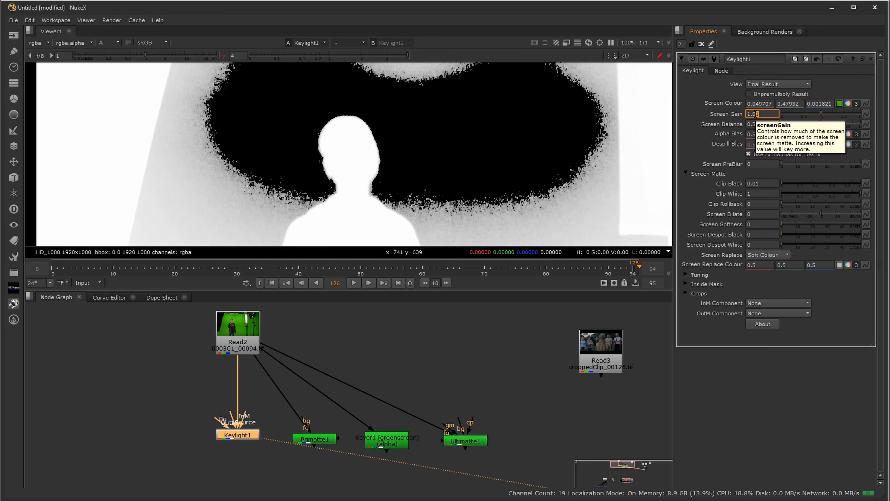
Step: Compare Keylight1's Screen Gain values 1.01 and 1.02, set it to 1.02, and reset the viewer gamma to 1
key("Down")
key("Up")
key("Down")
key("Up")
key("Up")
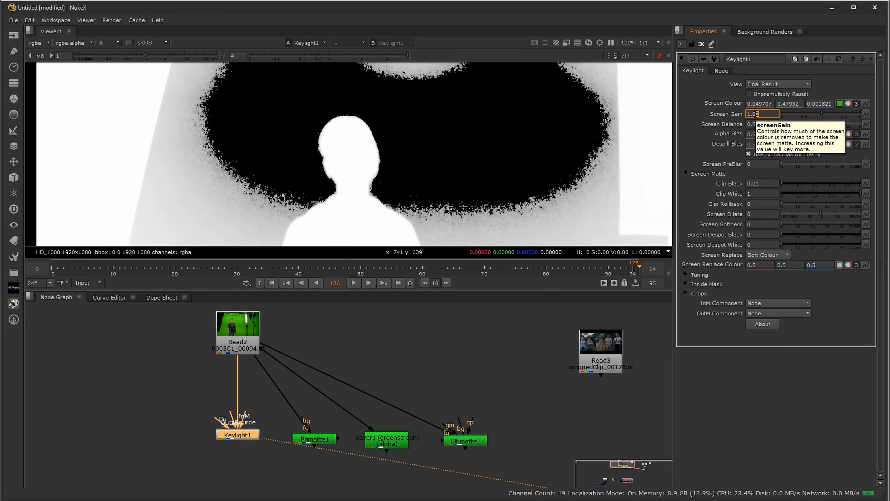
key("Down")
key("Up")
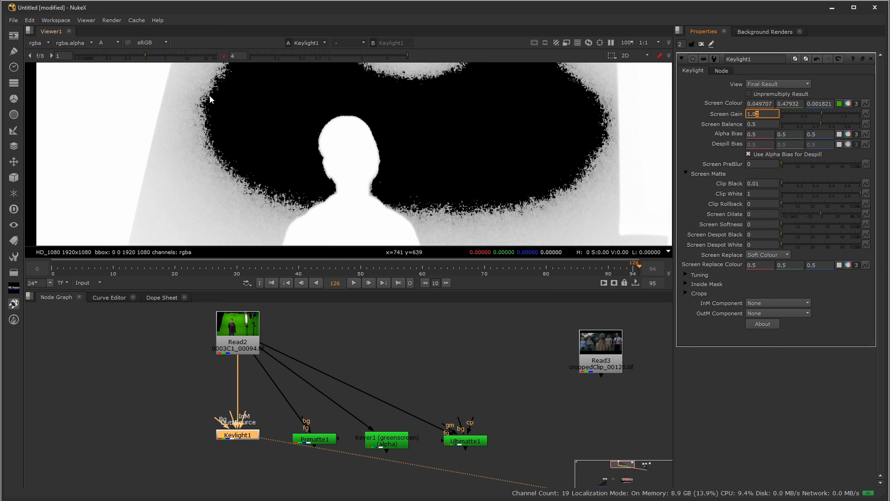
left_click(224, 56)
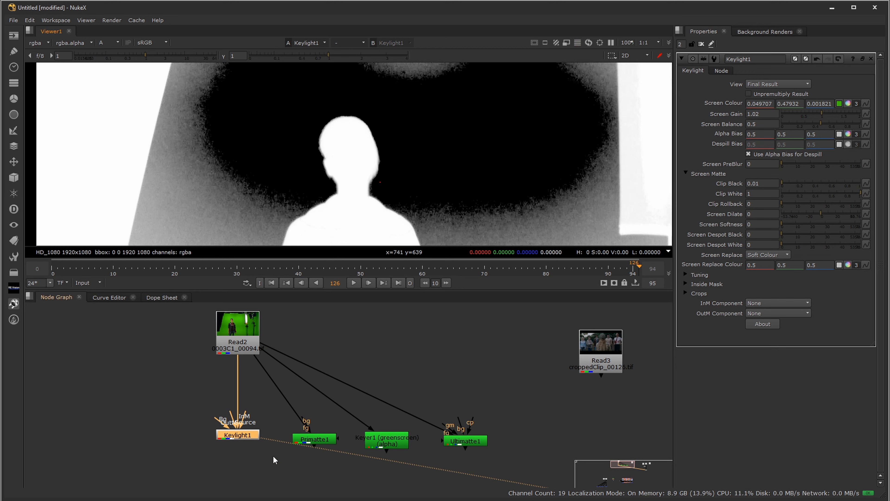
Step: Lower viewer gamma to 0, set Keylight1's Clip White to 0.98, and restore the gamma to 1
left_click_drag(329, 56, 251, 58)
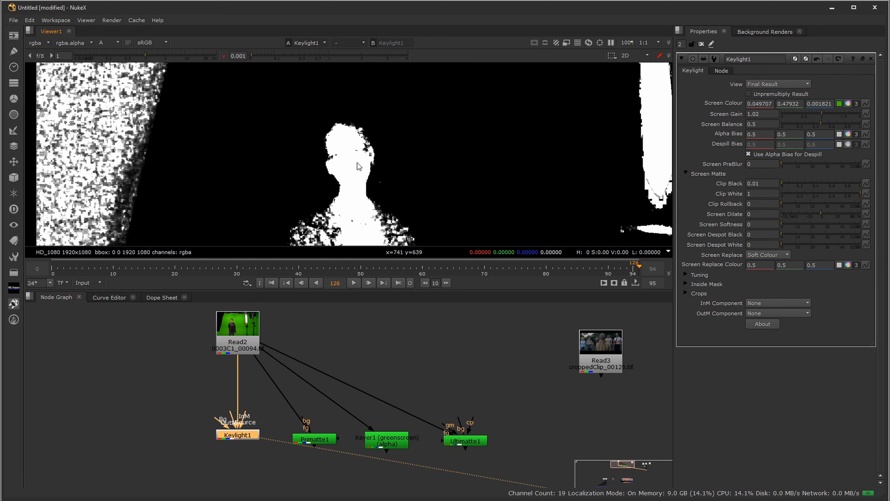
left_click_drag(255, 60, 248, 58)
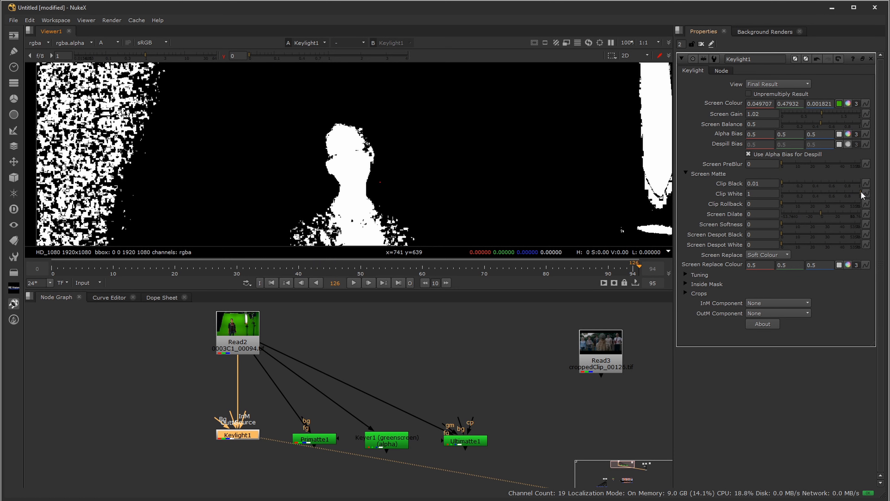
left_click_drag(860, 192, 858, 194)
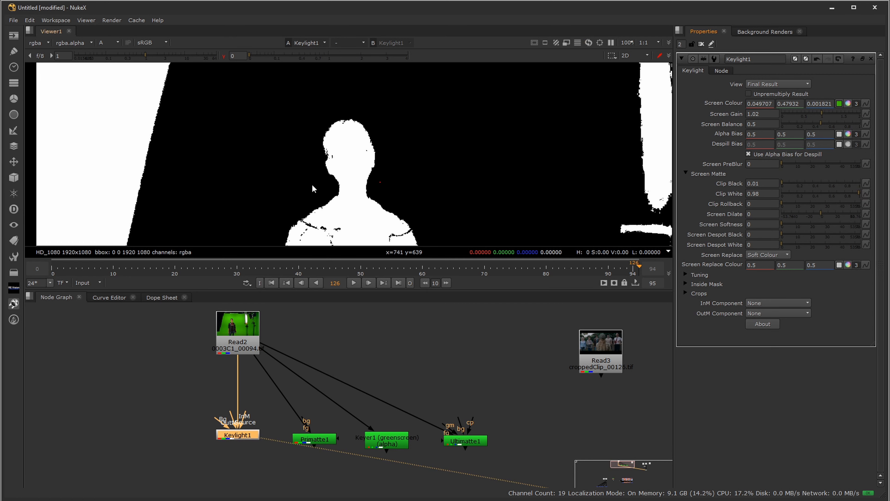
left_click(223, 56)
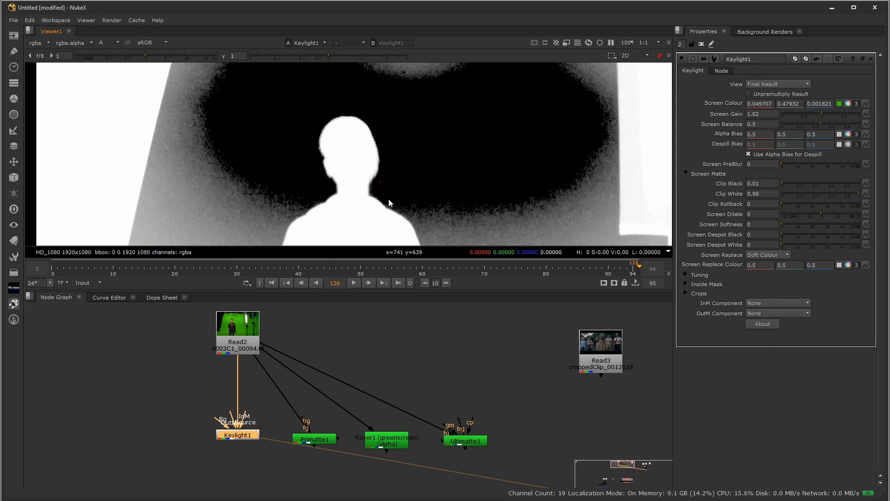
Step: Show the RGB image and move the two Constant nodes with their Dot and merges beside the Read2 keyer group
key("a")
scroll(288, 448, "down", 6)
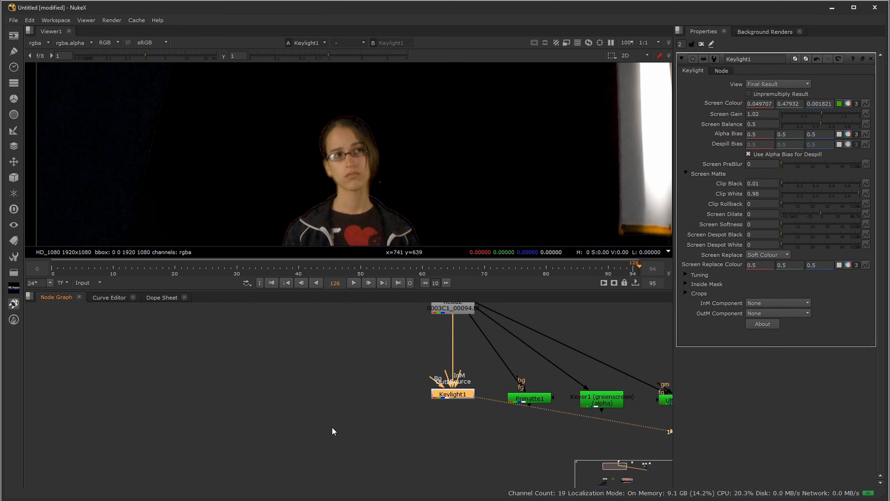
middle_click_drag(352, 363, 408, 277)
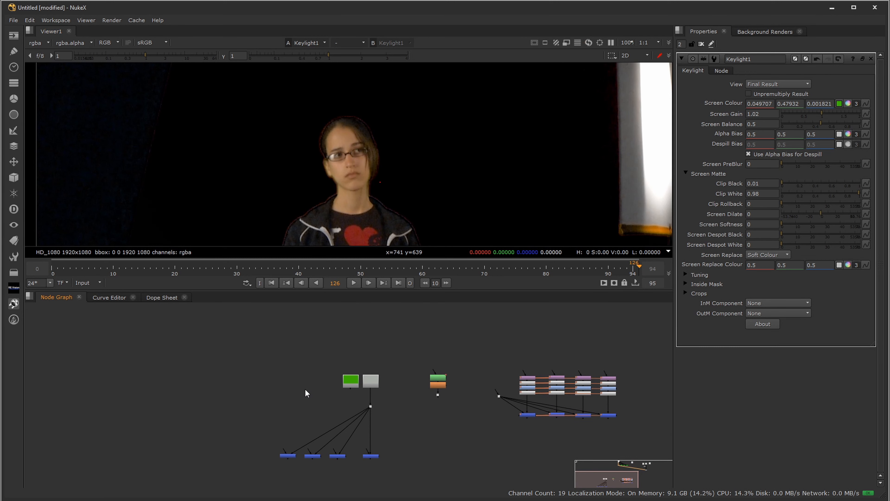
left_click_drag(217, 350, 380, 489)
middle_click_drag(394, 372, 380, 439)
left_click_drag(363, 420, 382, 313)
middle_click_drag(399, 335, 352, 445)
left_click_drag(333, 433, 369, 371)
scroll(389, 377, "up", 4)
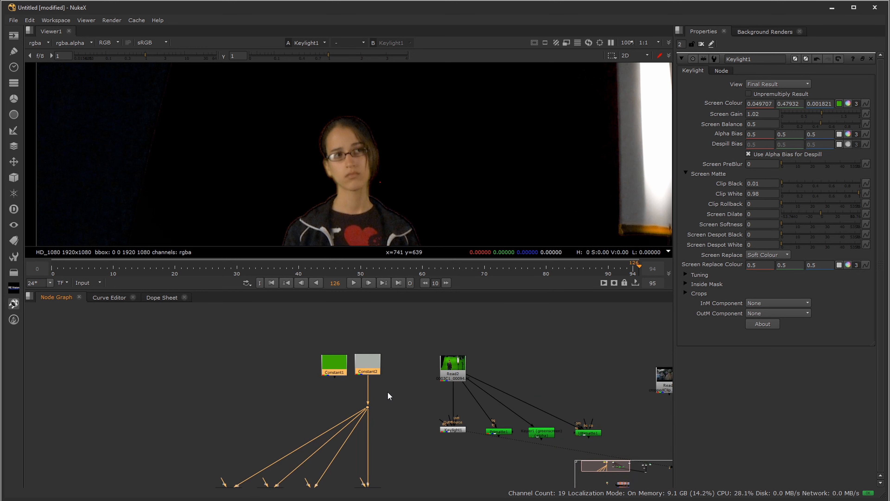
middle_click_drag(385, 415, 390, 384)
Step: Compare the Read2 green-screen plate with the green Constant1 in the viewer
left_click(335, 354)
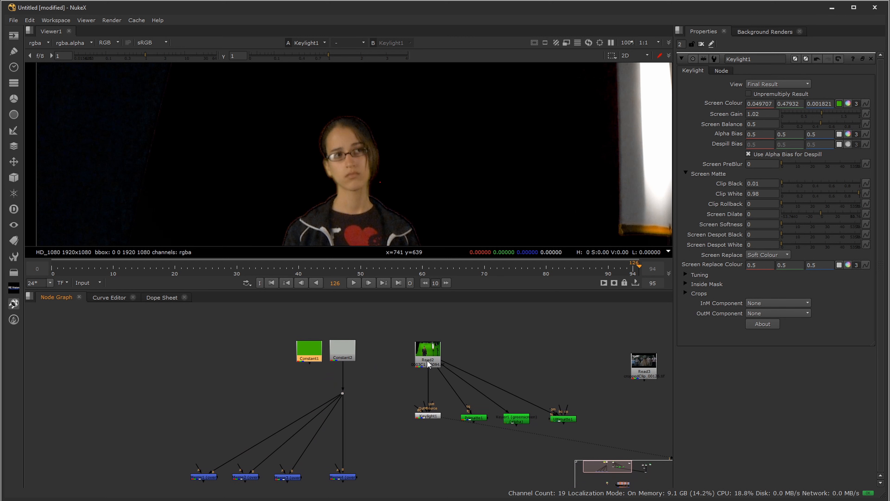
left_click(429, 361)
key("1")
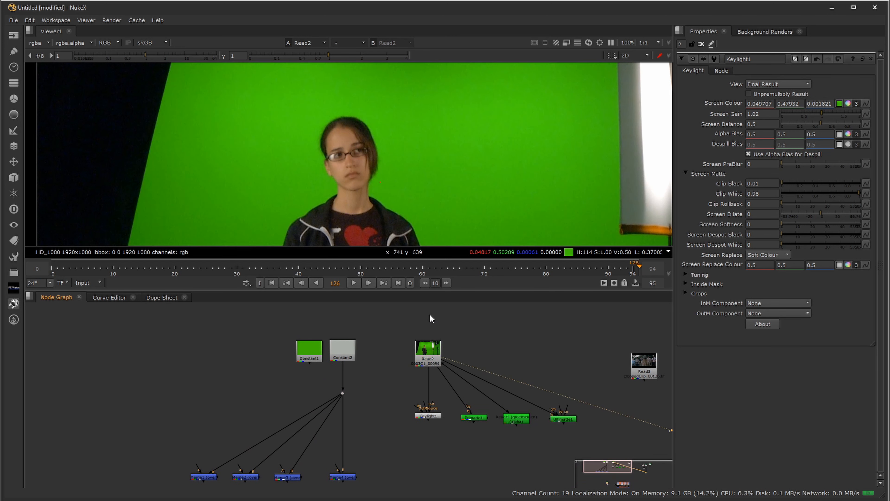
left_click(309, 350)
key("1")
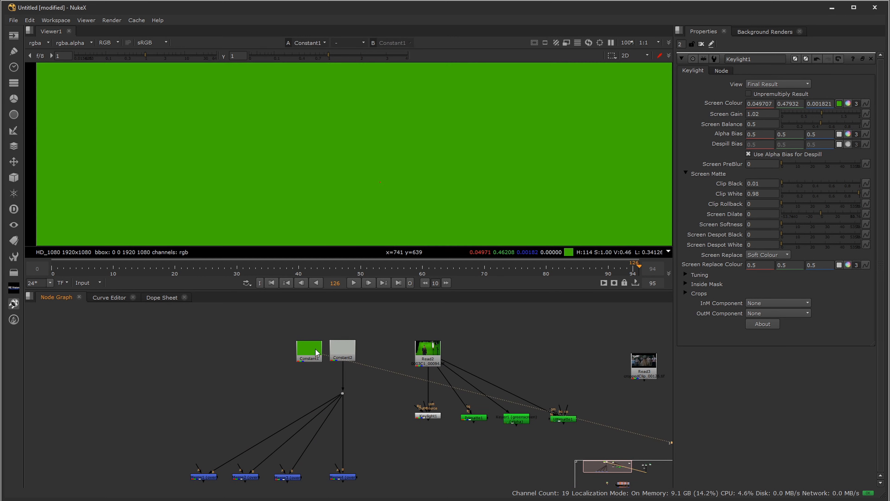
left_click(421, 357)
key("1")
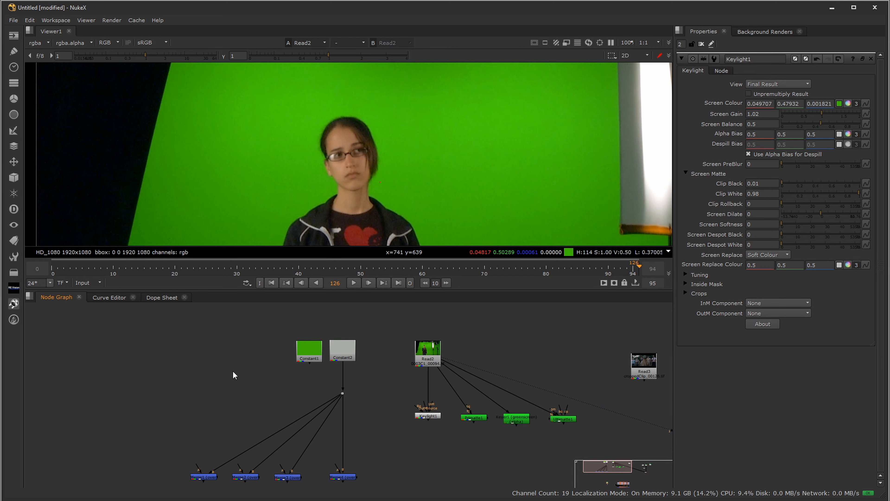
Step: Add a Constant node, sample the plate's green beside the woman into its color, and delete the node
key("Tab")
type("const")
key("Return")
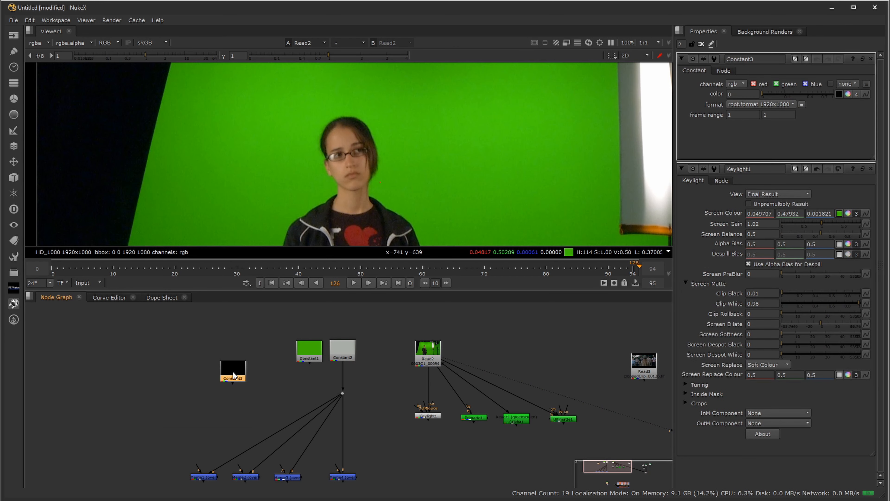
left_click(433, 359)
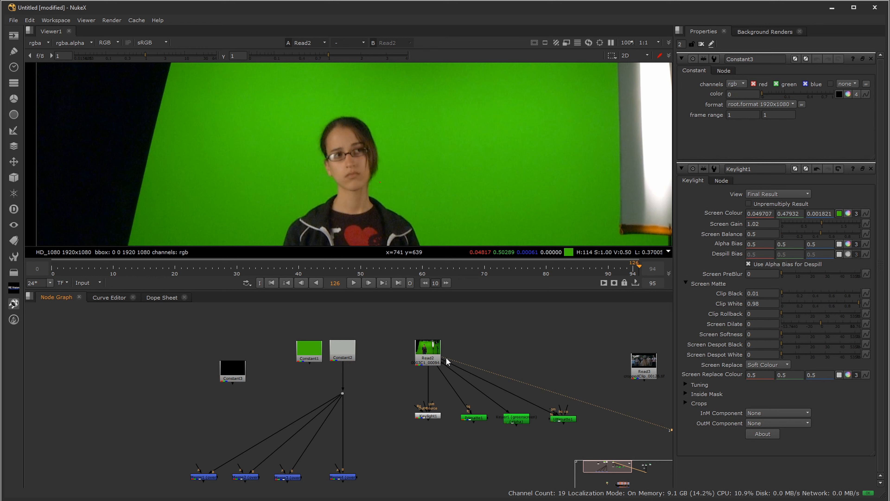
left_click(245, 372)
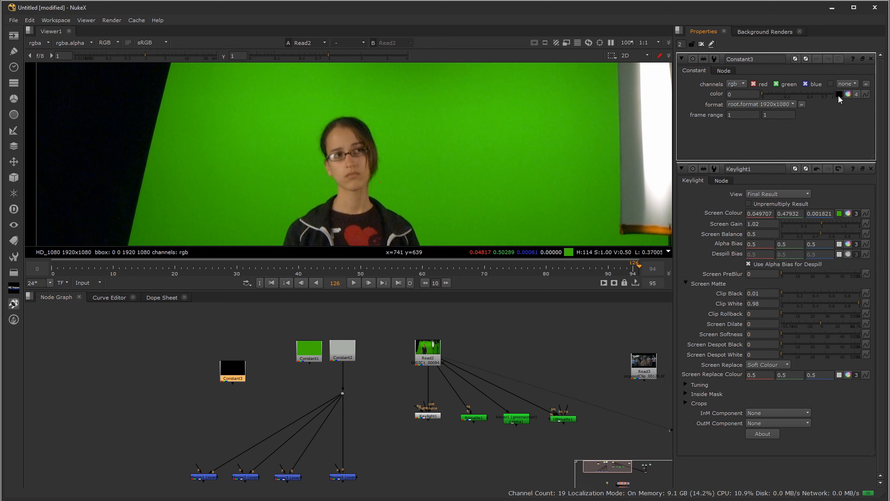
left_click(404, 178, "ctrl")
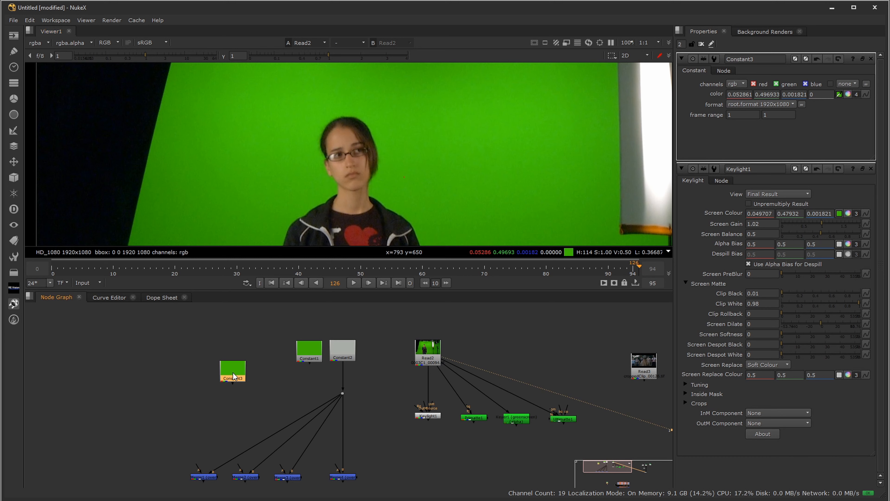
key("Delete")
Step: Feed the merges' Dot from Constant1, place the Dot below it, and connect Merge1's foreground to Keylight1
left_click_drag(343, 375, 310, 359)
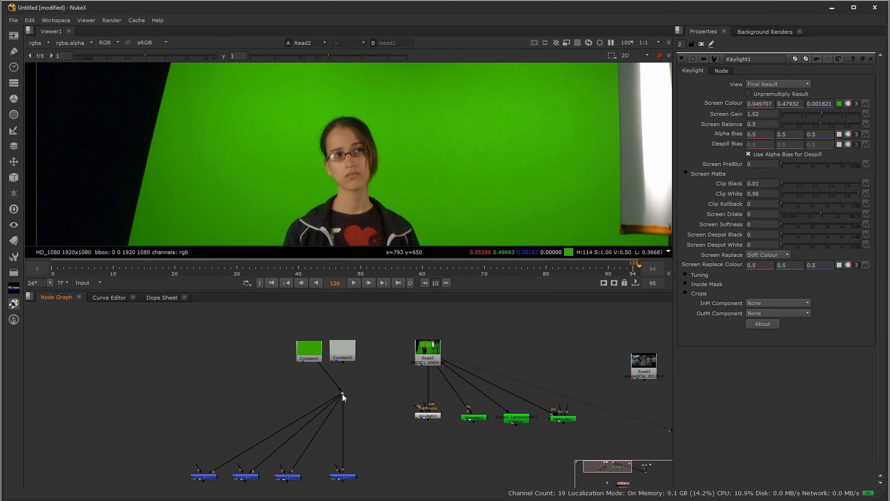
left_click_drag(342, 393, 306, 397)
left_click_drag(197, 462, 436, 418)
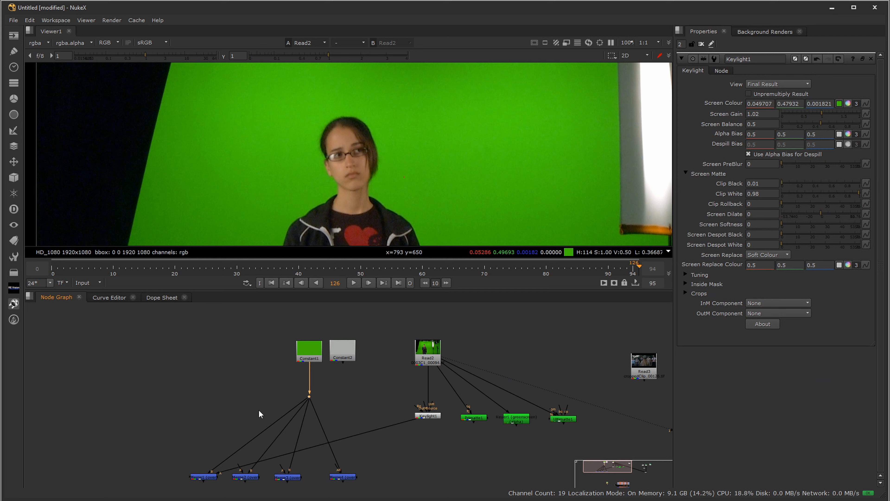
Step: View Keylight1's output and the Merge1 composite over green, examining the woman's face and hair up close
left_click(430, 360)
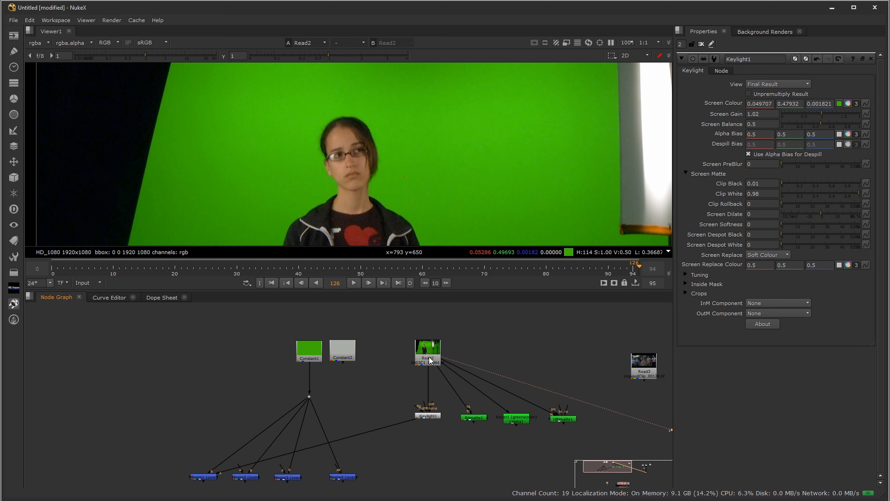
left_click(430, 416)
key("1")
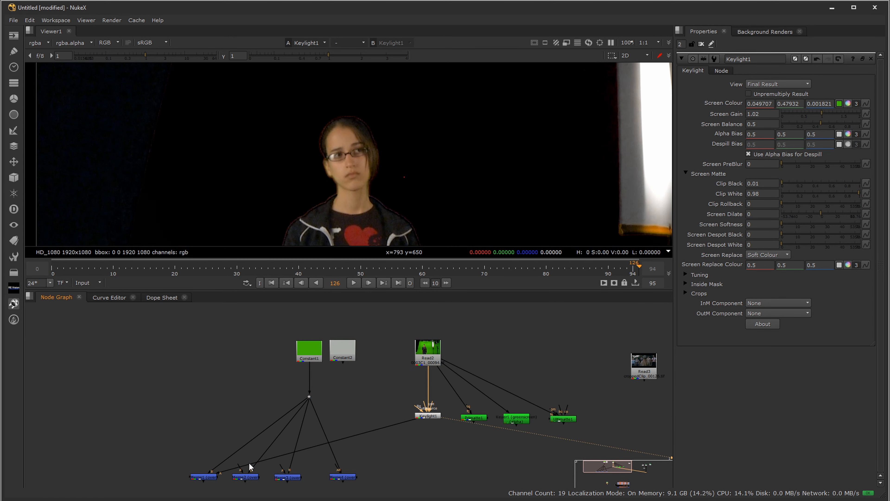
left_click(206, 478)
key("1")
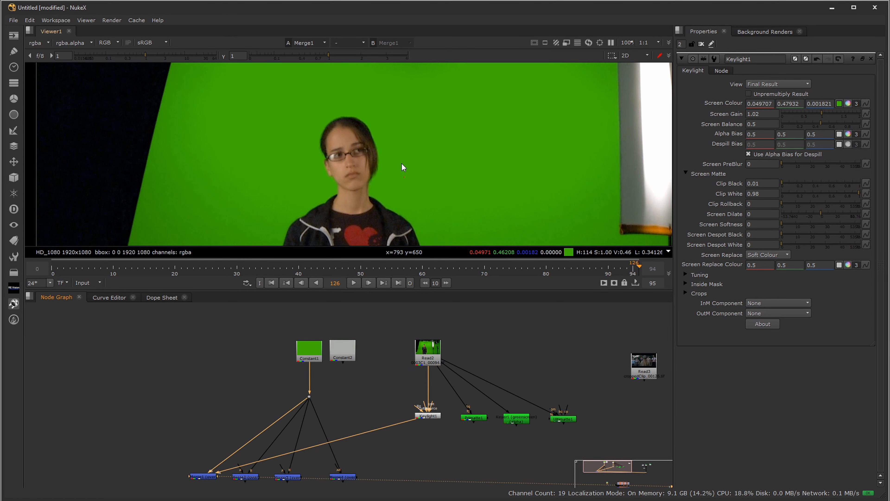
scroll(401, 172, "up", 2)
middle_click_drag(307, 137, 330, 152)
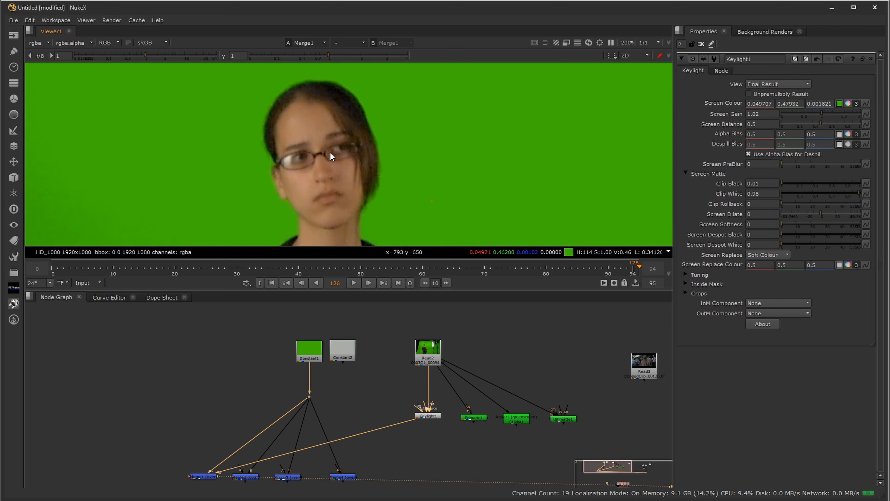
Step: Load Read2 and Merge1 into separate viewer inputs and alternate between them to compare the woman's edges and hair detail
left_click(428, 354)
key("1")
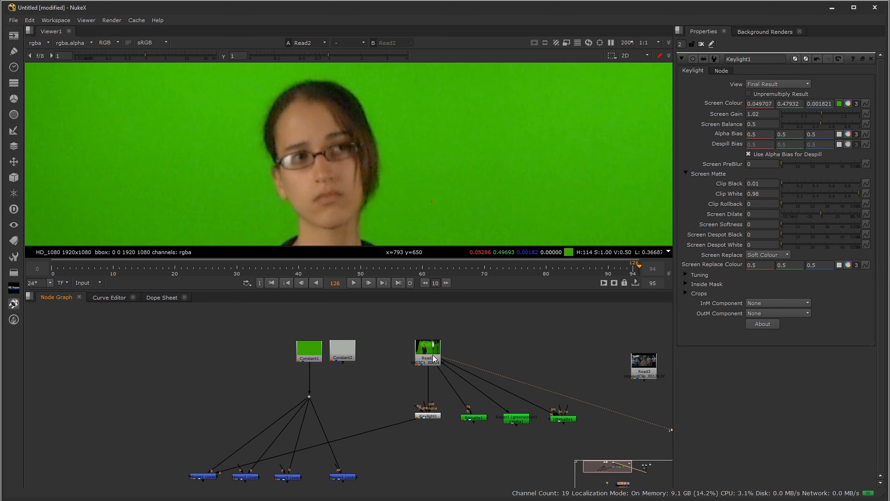
left_click(198, 478)
key("2")
key("1")
key("2")
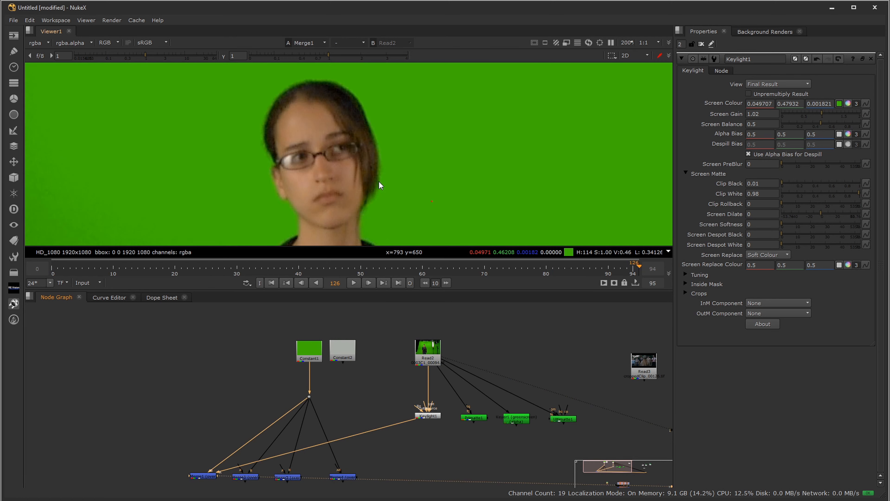
key("1")
key("2")
key("1")
key("2")
key("1")
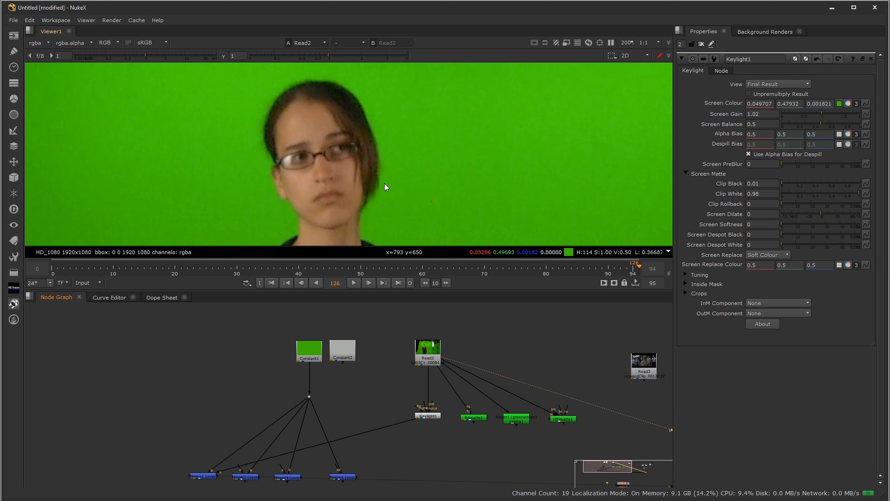
key("2")
key("1")
key("2")
key("1")
key("2")
key("1")
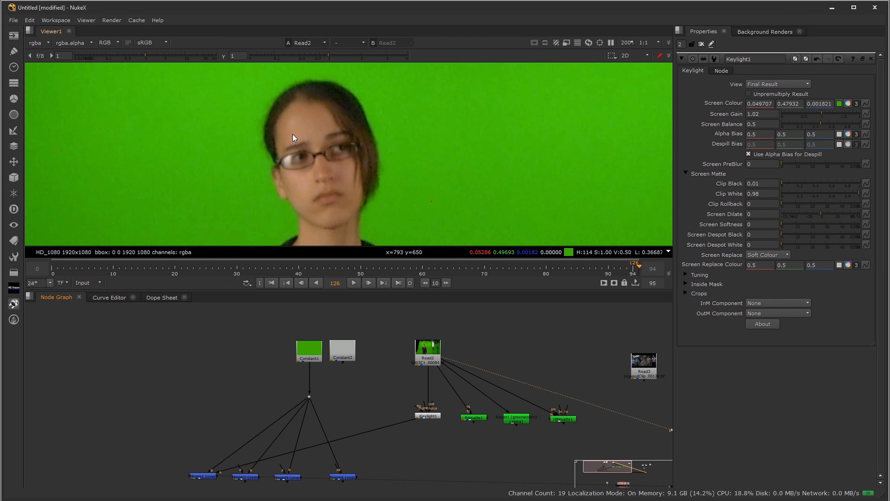
key("2")
key("1")
key("2")
key("1")
key("2")
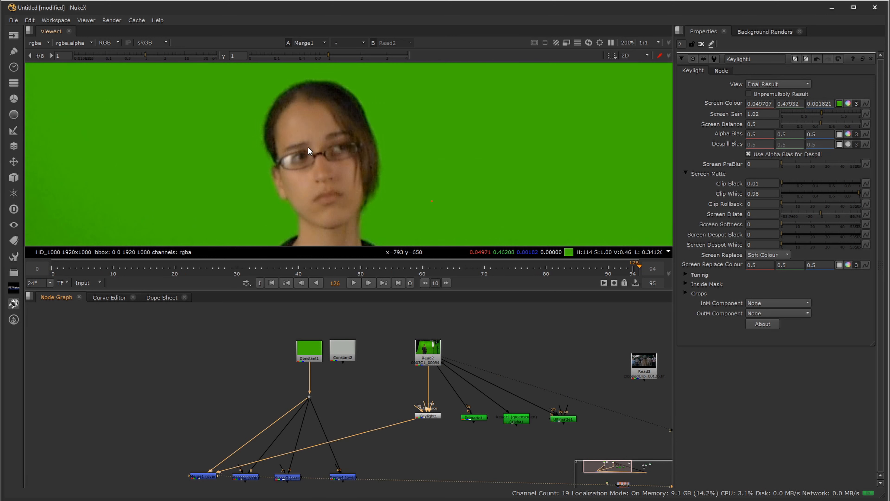
key("1")
key("2")
key("1")
key("2")
key("1")
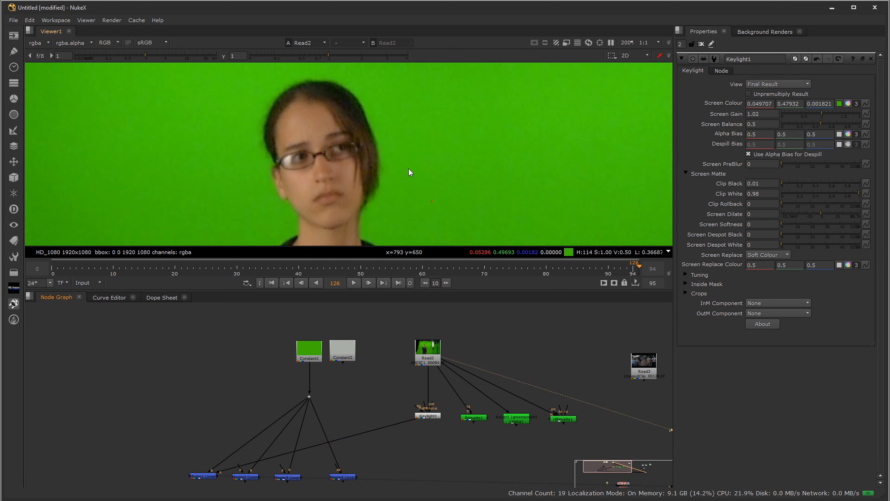
key("2")
key("1")
key("2")
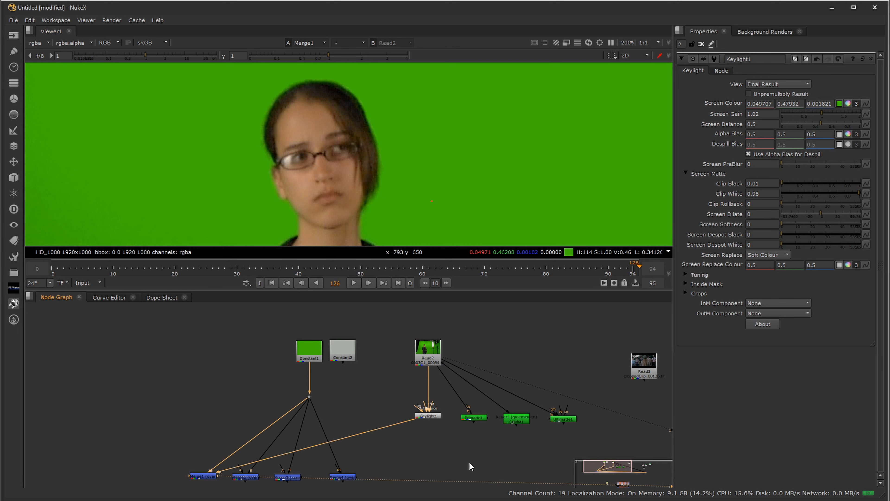
Step: View Primatte1's alpha matte and raise the viewer gamma to 4 to check its background noise
middle_click_drag(469, 466, 444, 459)
left_click(443, 418)
key("1")
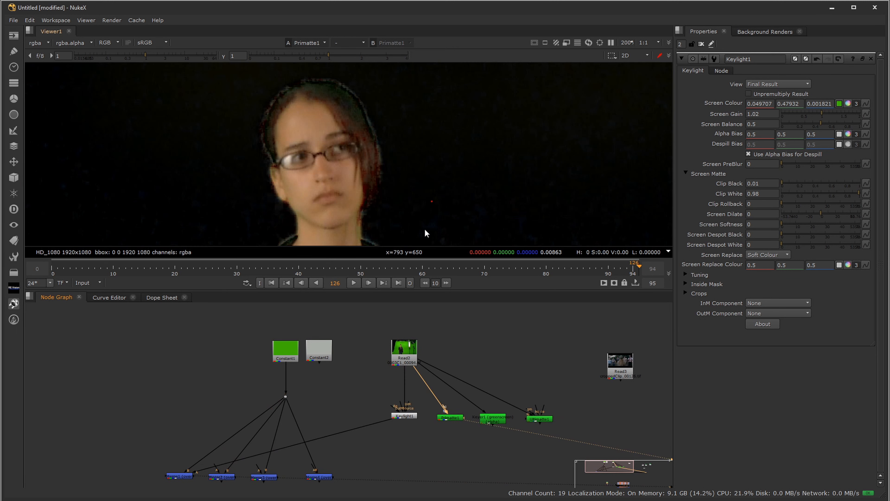
key("a")
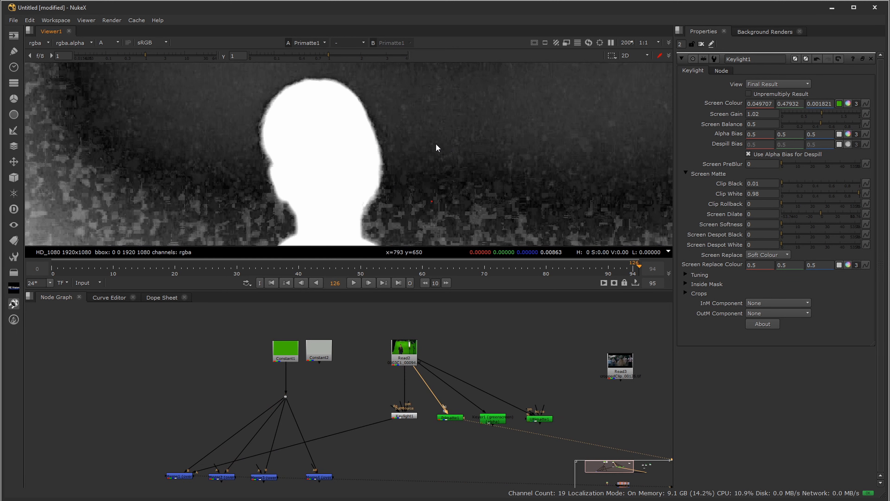
key("minus")
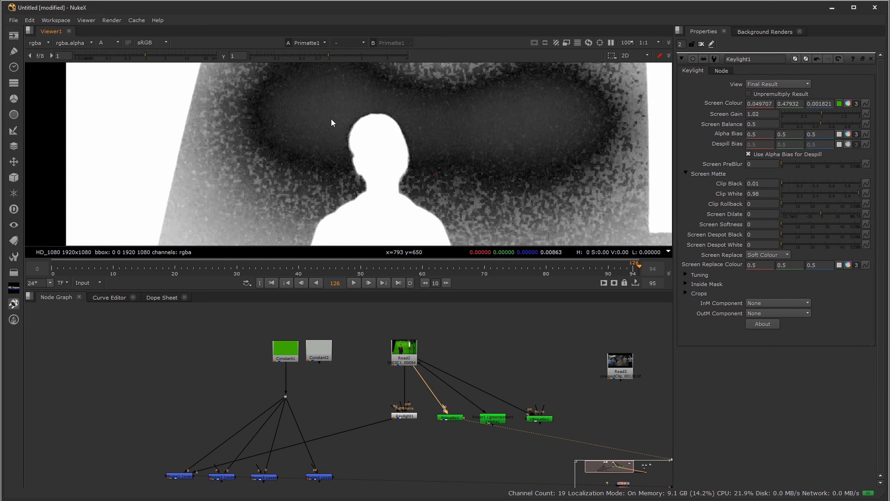
left_click_drag(329, 56, 445, 66)
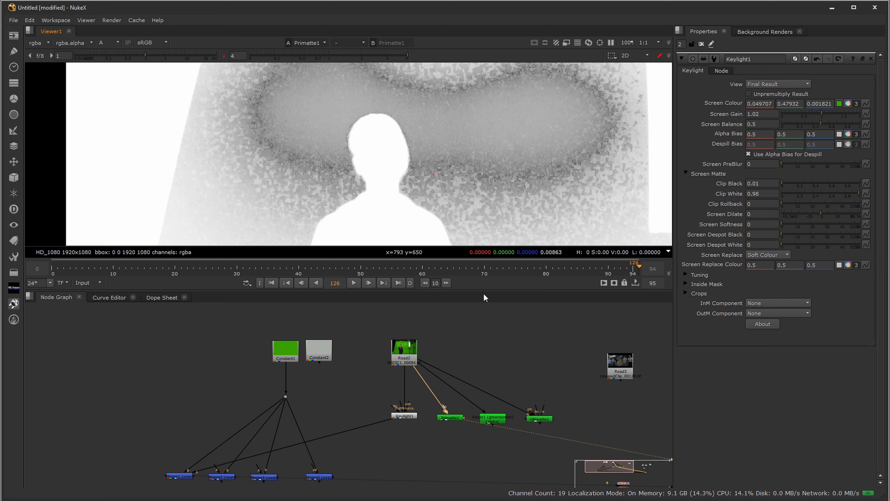
Step: Set Primatte1's operation to Clean BG Noise and sample the noisy green background at several points beside the woman's head and neck
double_click(451, 417)
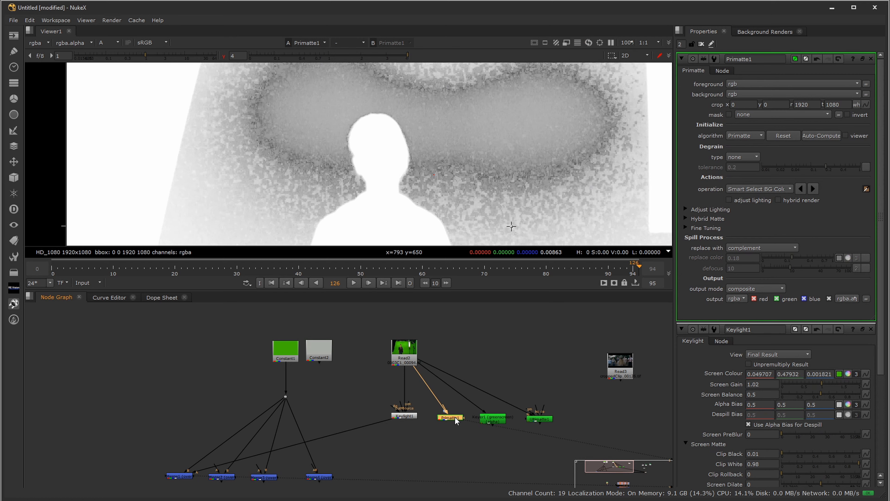
left_click(748, 186)
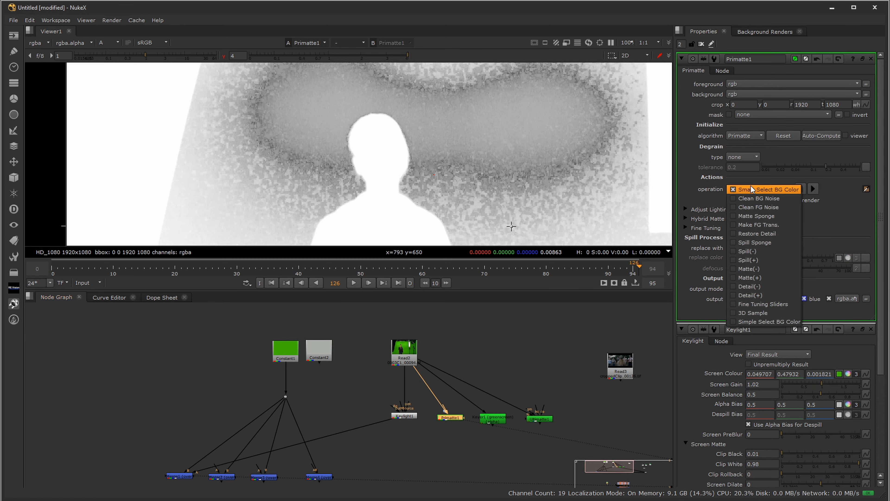
left_click(763, 198)
scroll(426, 184, "up", 3)
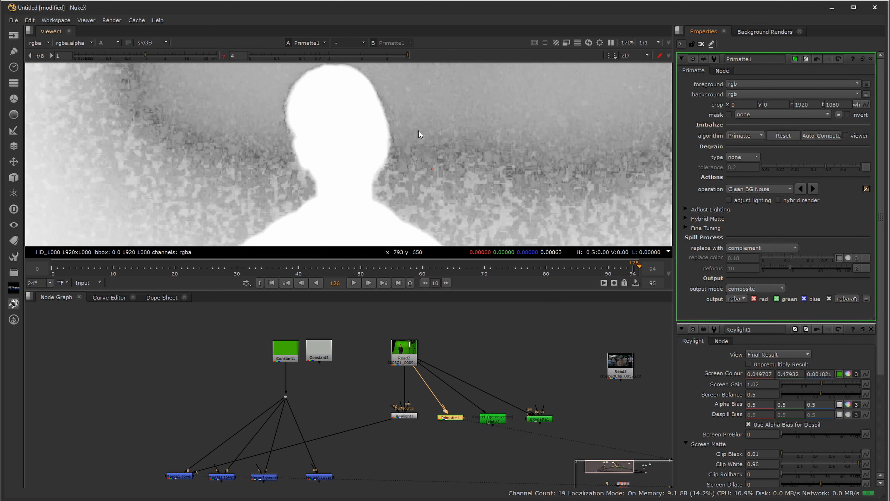
left_click(408, 121, "ctrl")
left_click(405, 115, "ctrl")
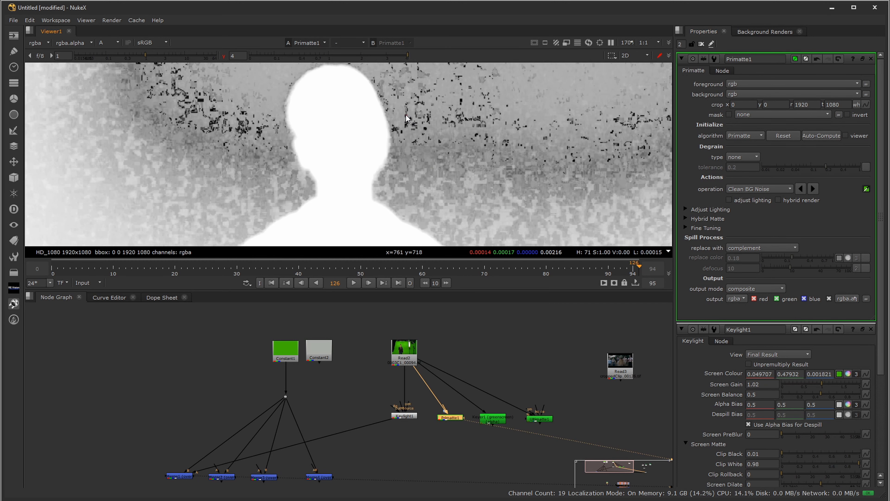
left_click(398, 104, "ctrl")
left_click(403, 115, "ctrl")
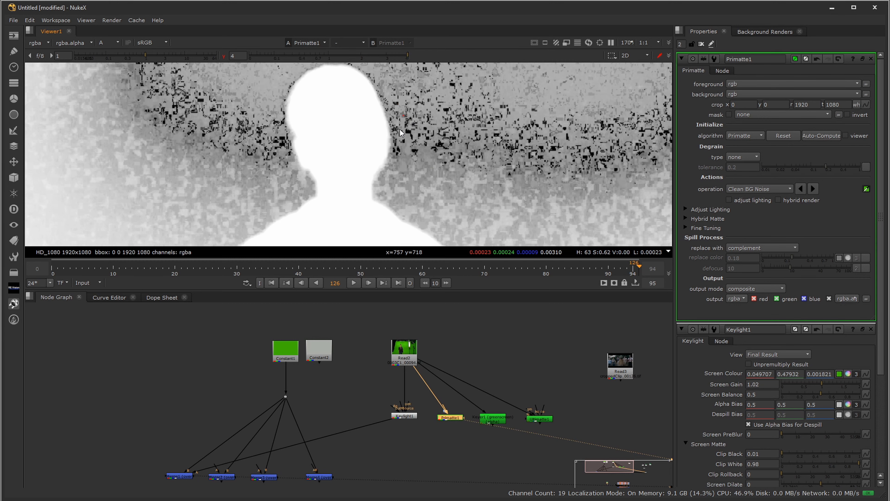
left_click(398, 100, "ctrl")
left_click(411, 152, "ctrl")
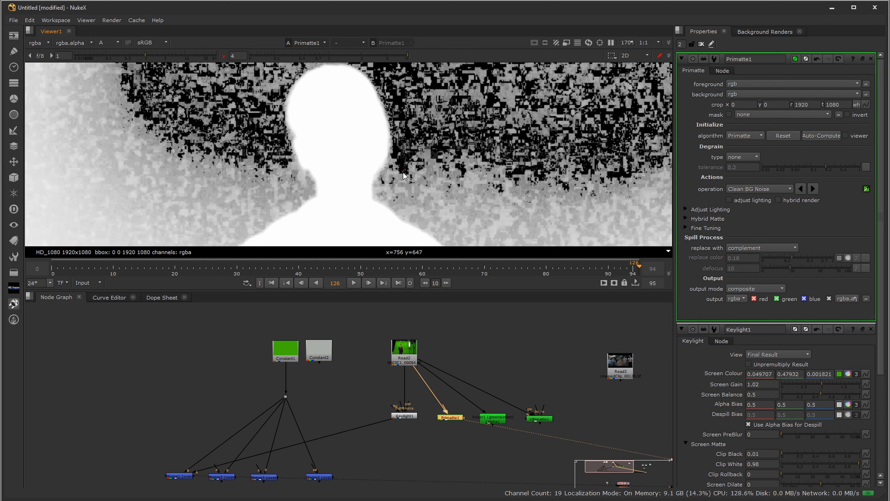
left_click(393, 180, "ctrl")
left_click(406, 113, "ctrl")
left_click(409, 116, "ctrl")
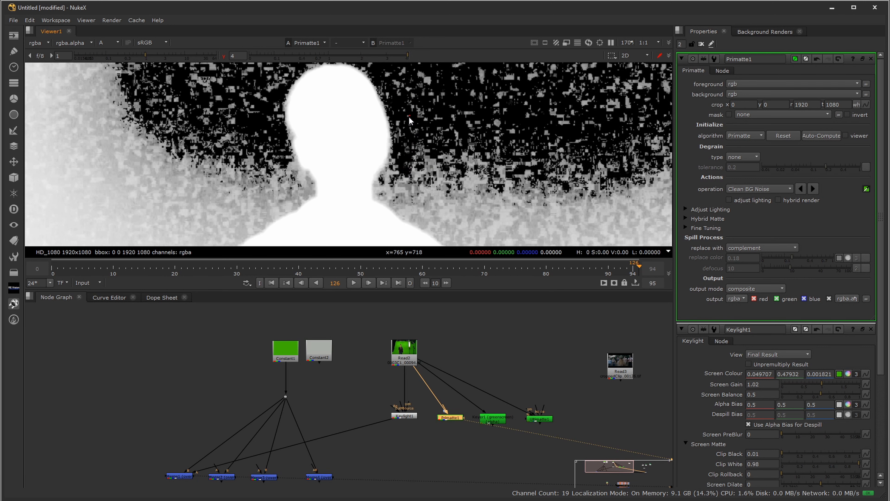
Step: Clean larger noise patches by sampling small rectangular background areas on both sides of the woman's head and above her hair
left_click_drag(400, 116, 425, 169, "ctrl+shift")
left_click(415, 158, "ctrl")
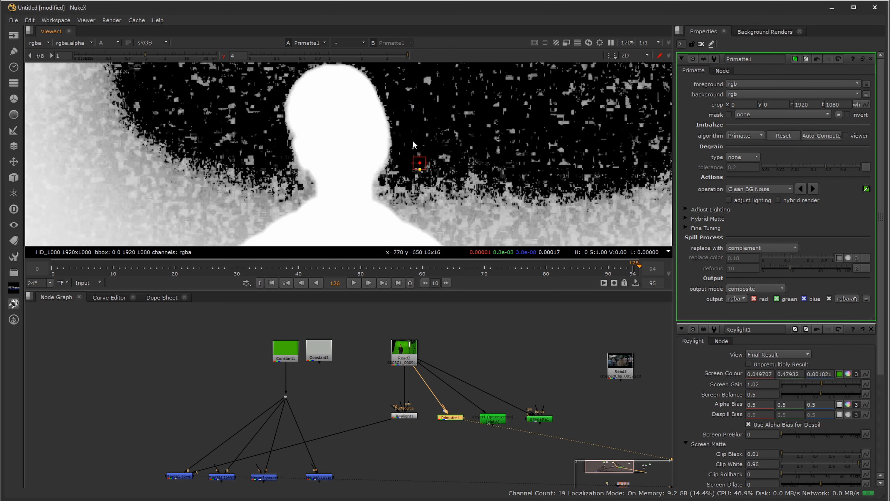
left_click_drag(412, 140, 426, 161, "ctrl+shift")
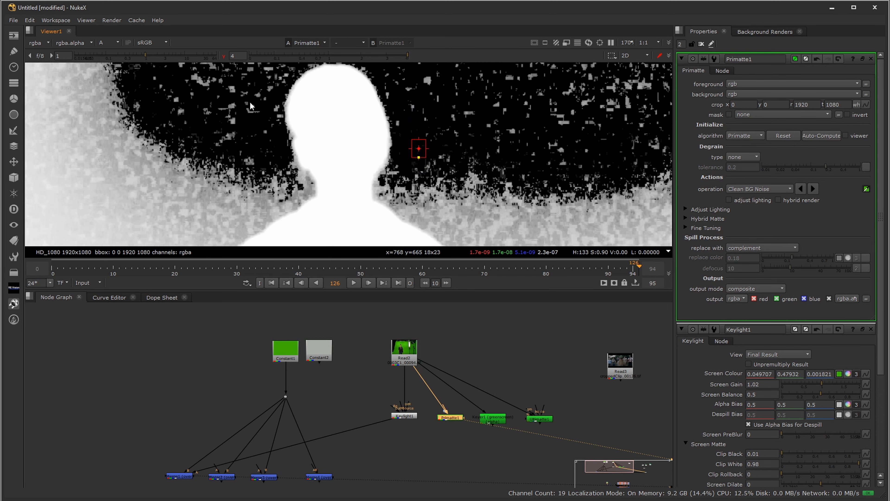
left_click_drag(250, 103, 261, 114, "ctrl+shift")
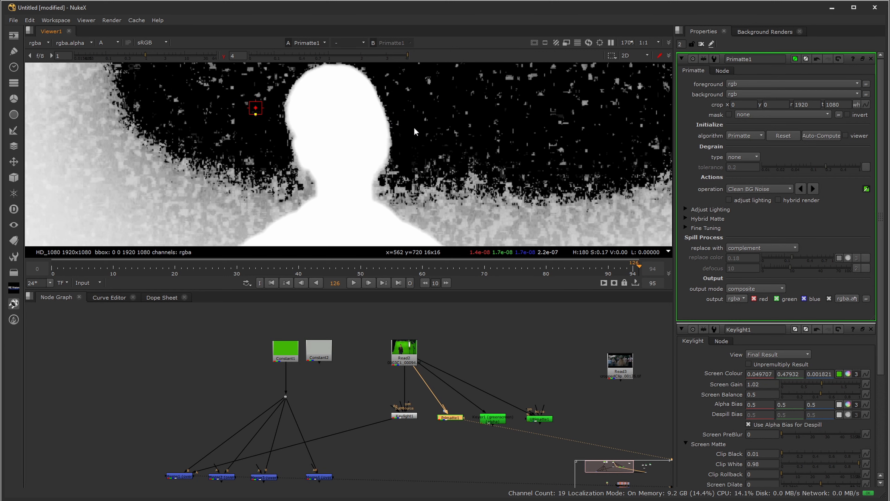
middle_click_drag(422, 130, 422, 196)
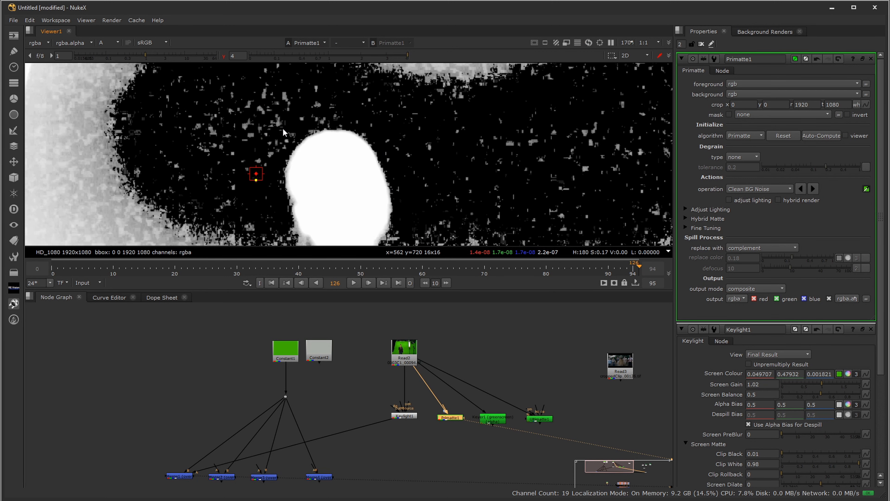
left_click_drag(283, 128, 292, 137, "ctrl+shift")
middle_click_drag(466, 174, 464, 127)
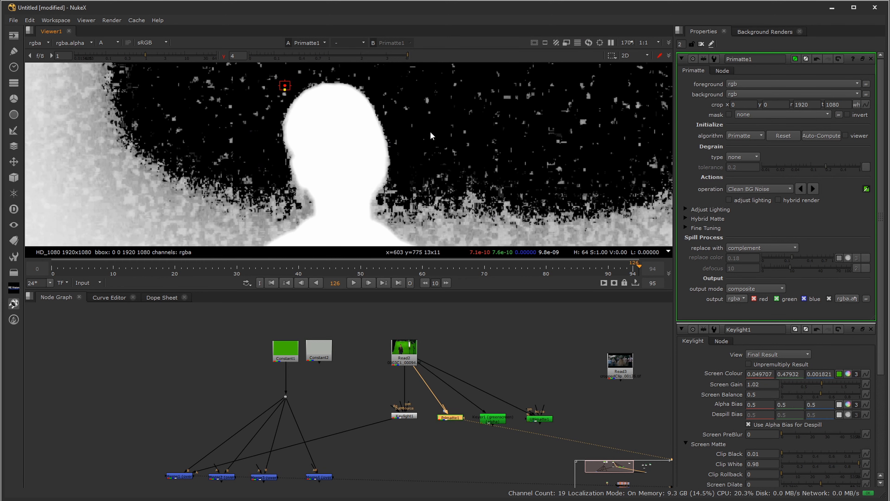
Step: Reset the viewer gamma to 1 and sample more background noise between the woman's neck and shoulder
left_click(224, 57)
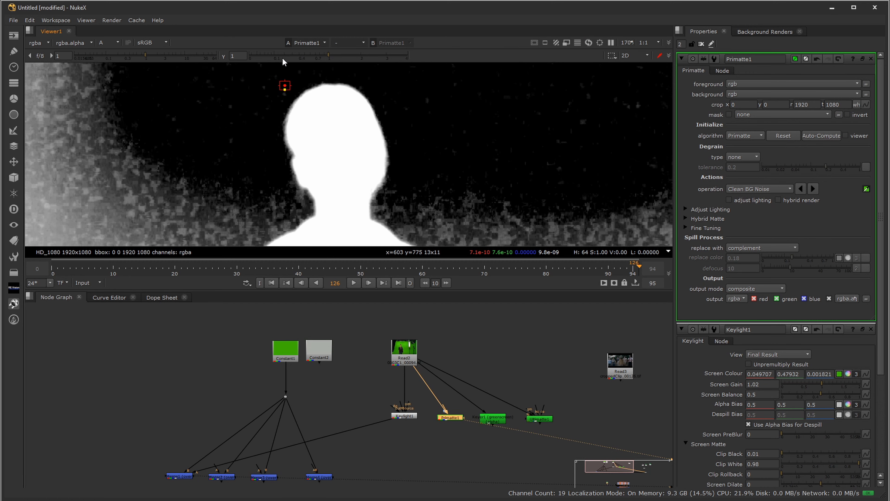
middle_click_drag(425, 127, 426, 151)
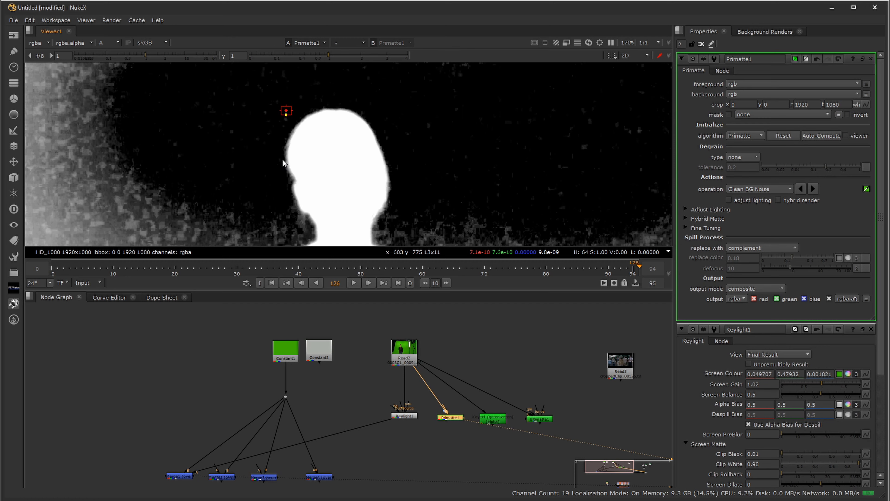
middle_click_drag(407, 203, 411, 163)
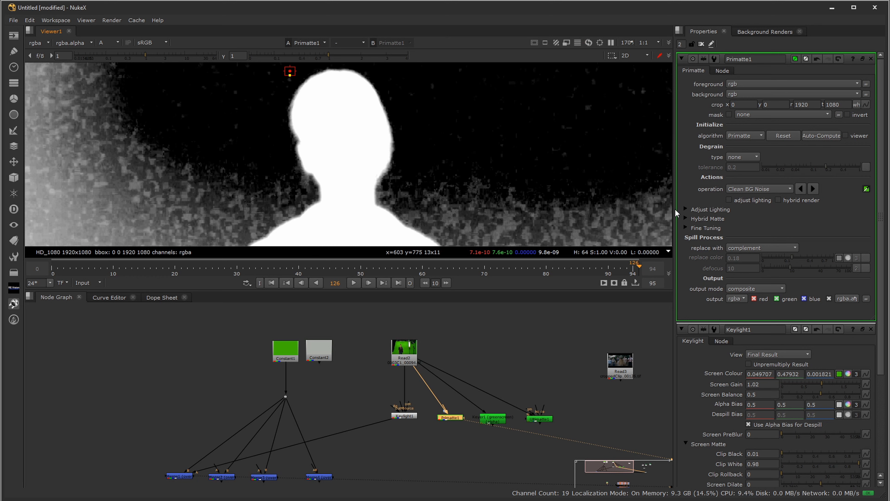
left_click_drag(388, 204, 302, 196, "ctrl")
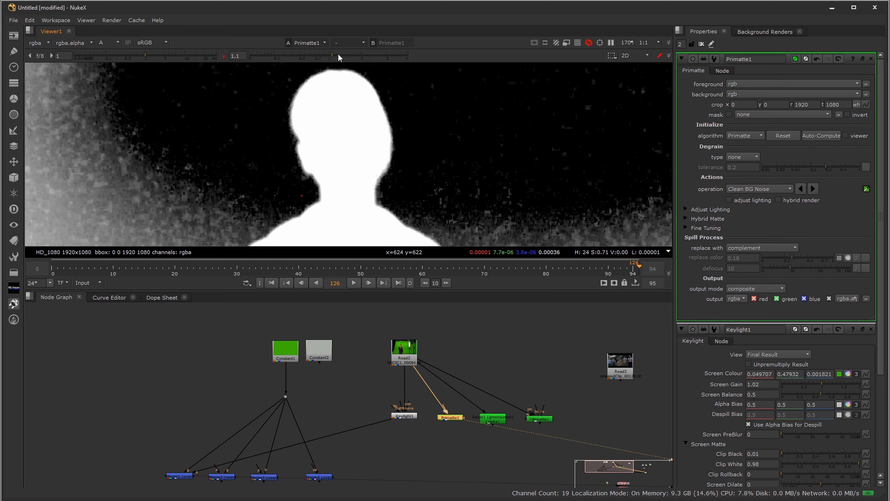
Step: Check Primatte1's matte at viewer gammas of 4 and 0, ending with gamma reset to 1
left_click_drag(338, 54, 425, 60)
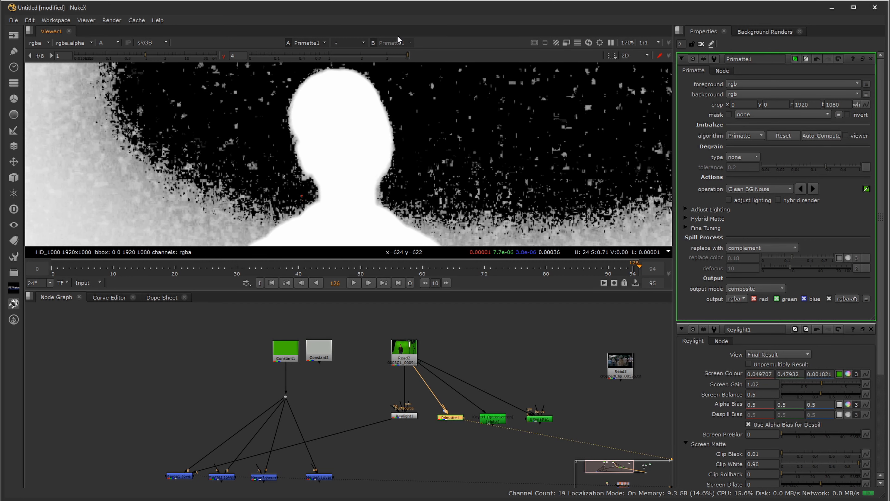
left_click_drag(369, 58, 244, 51)
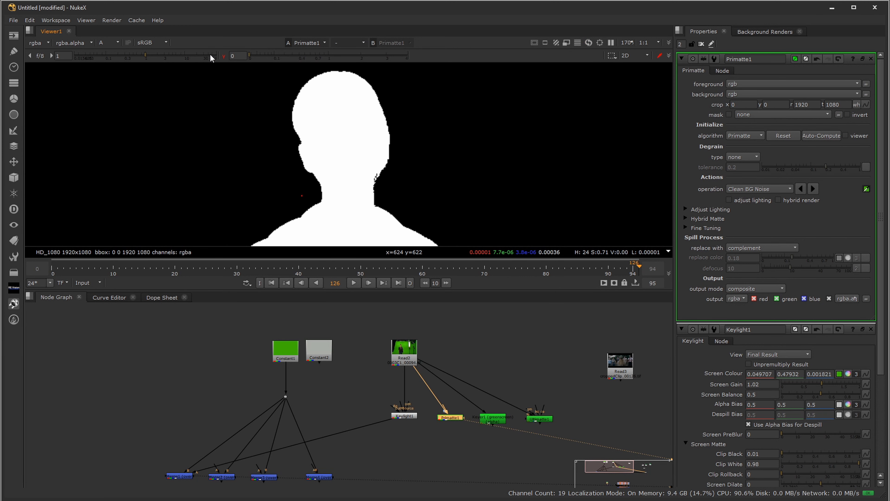
left_click(223, 56)
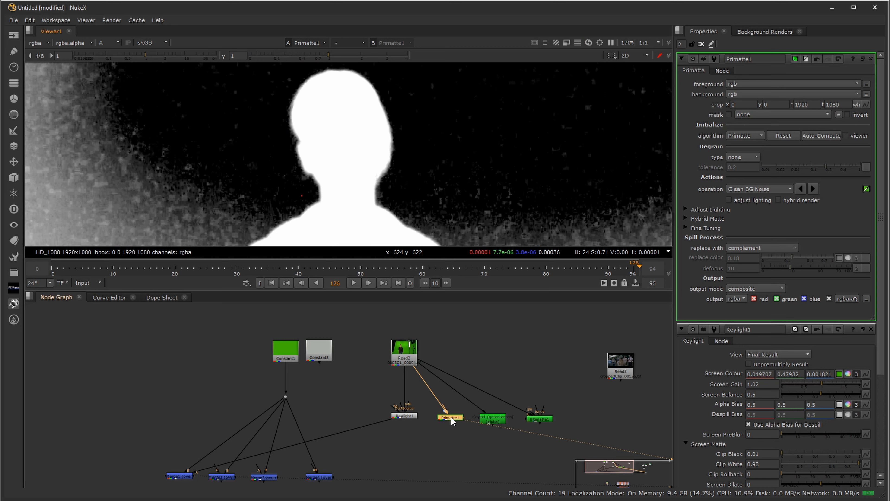
Step: Switch the viewer from alpha to RGB and examine Primatte1's keyed image of the woman
left_click(498, 361)
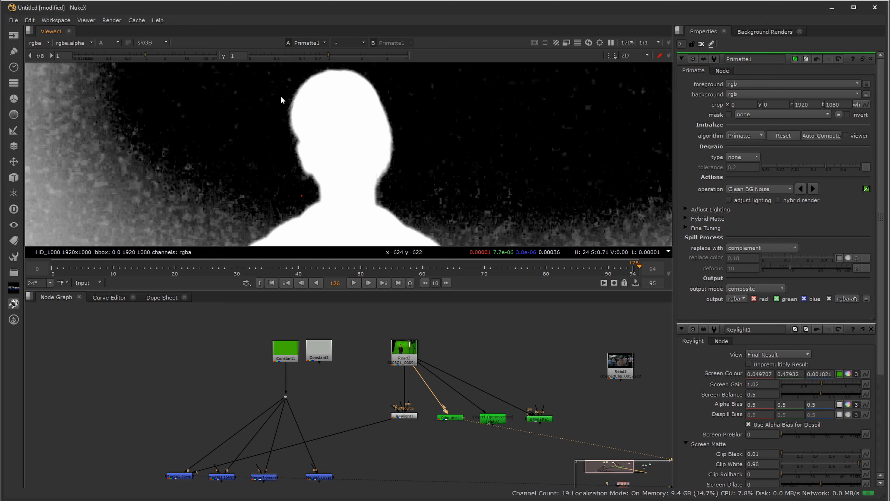
left_click(108, 43)
left_click(117, 51)
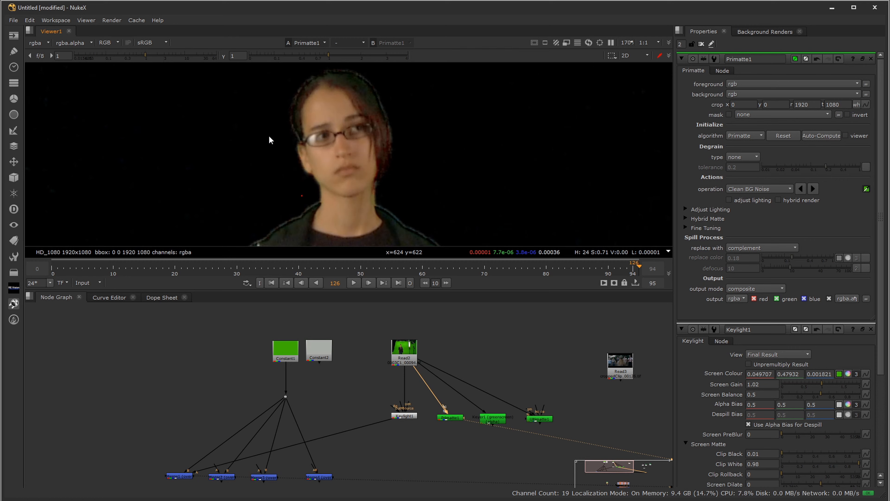
scroll(421, 187, "down", 3)
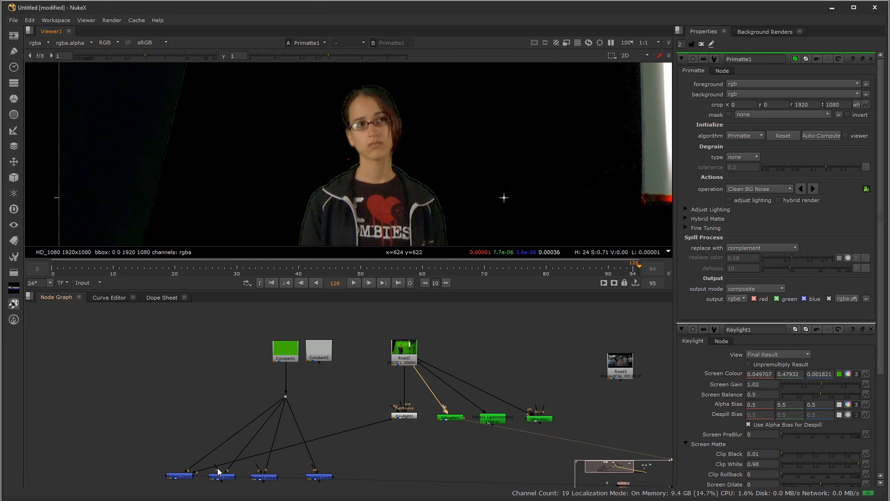
Step: Connect Merge2's foreground to Primatte1 and view its composite over the green constant, examining the woman up close
left_click_drag(219, 469, 453, 419)
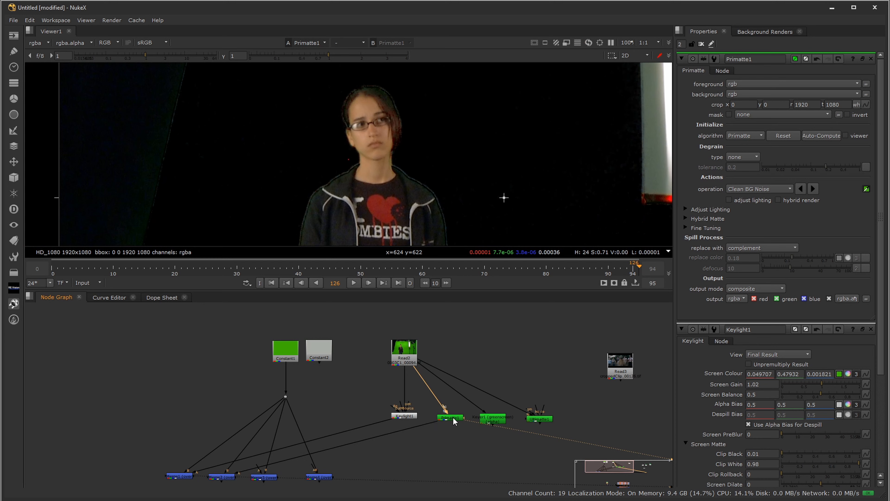
left_click(452, 418)
left_click(224, 477)
key("1")
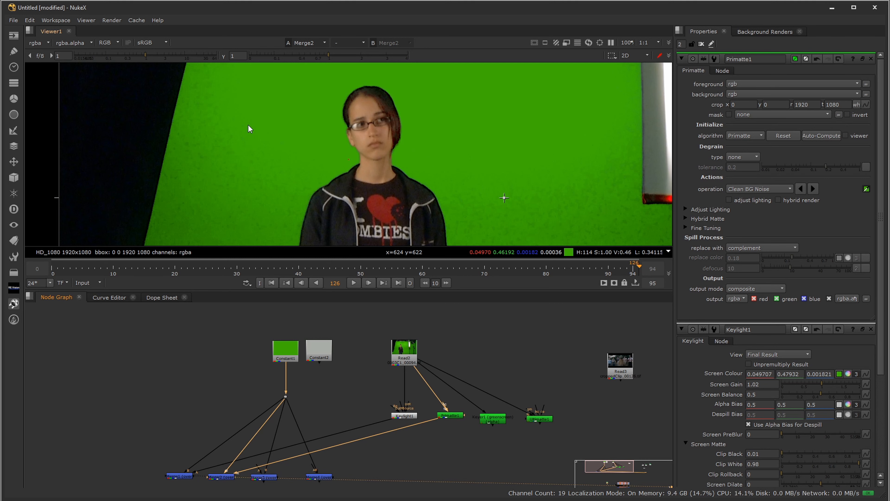
scroll(425, 164, "up", 2)
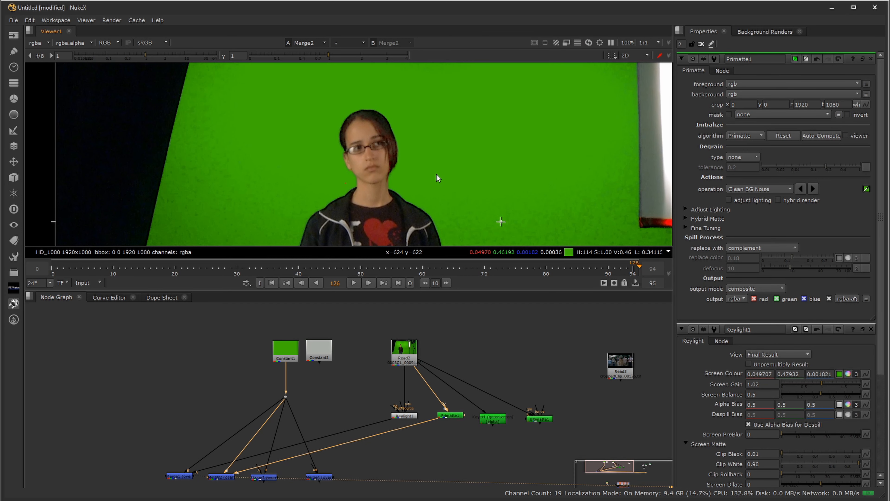
scroll(428, 171, "up", 3)
scroll(434, 163, "down", 5)
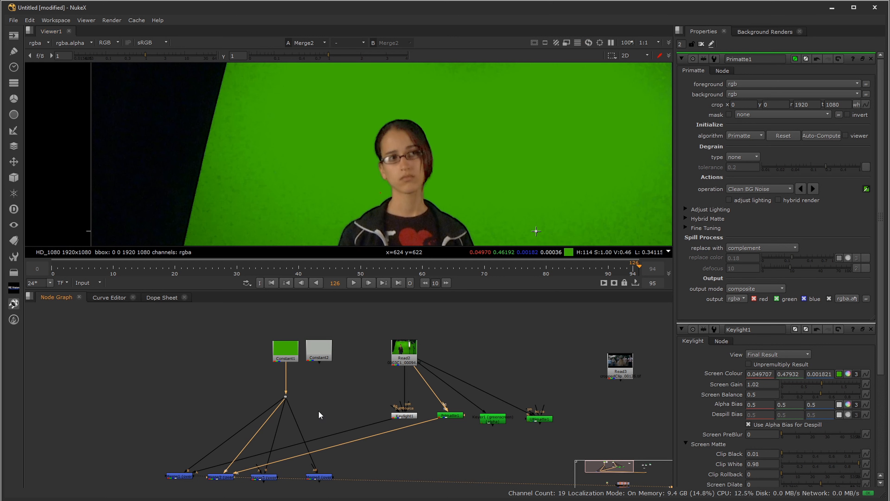
Step: Load Read2 into a separate viewer input from Merge2 and maximize the viewer around the woman's face
left_click(404, 352)
key("1")
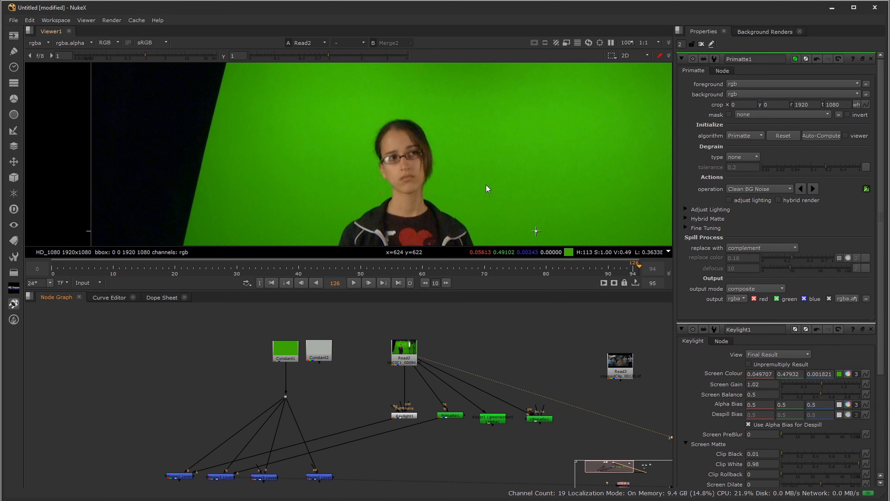
scroll(473, 178, "up", 5)
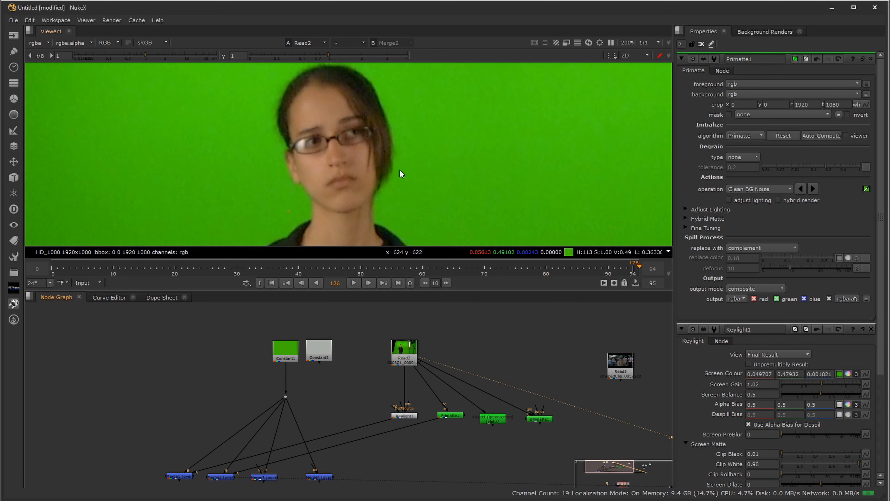
key("space")
middle_click_drag(299, 295, 438, 179)
key("1")
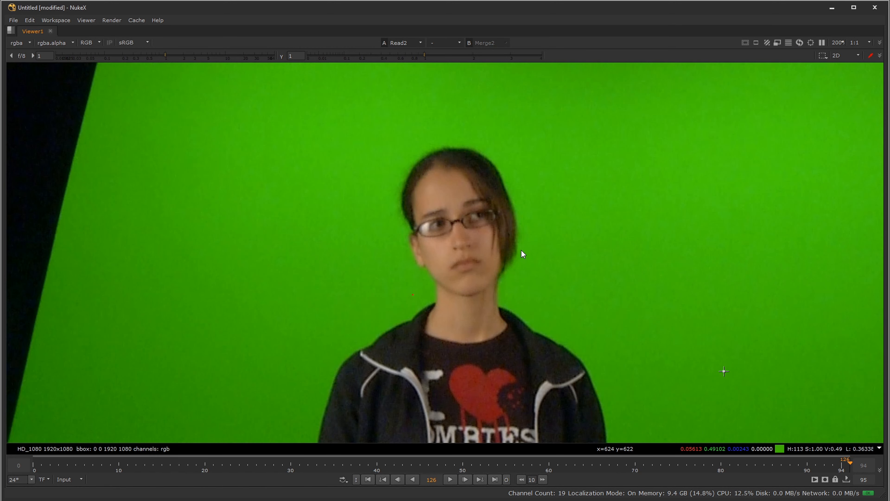
key("2")
scroll(525, 251, "up", 3)
Step: Alternate between Merge2 and Read2 to compare the woman's hair and edges, ending on Merge2 with the normal layout restored
key("1")
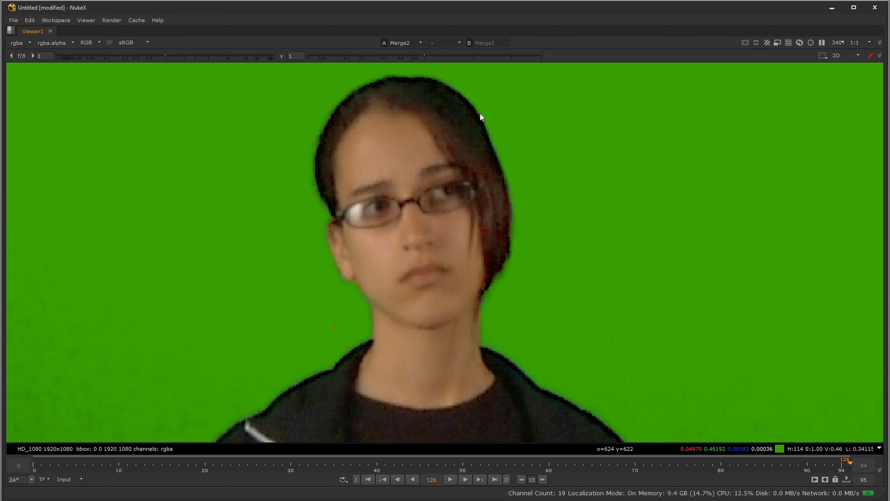
key("2")
key("1")
key("2")
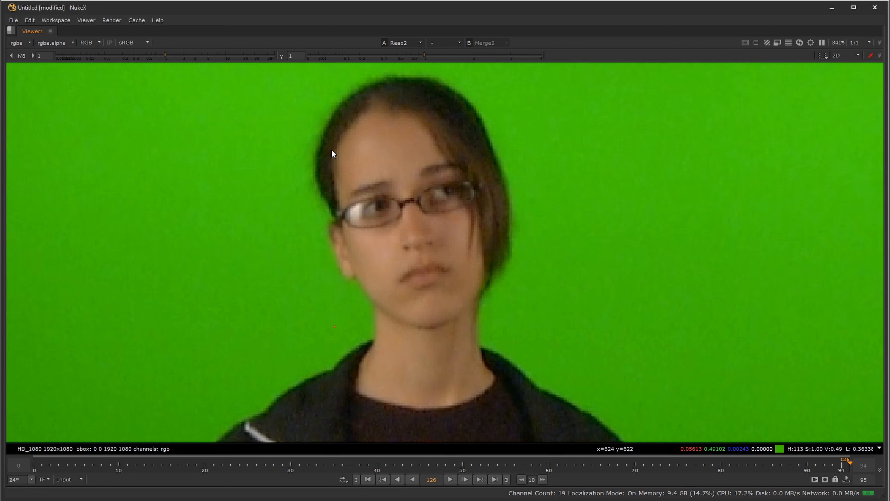
key("1")
key("2")
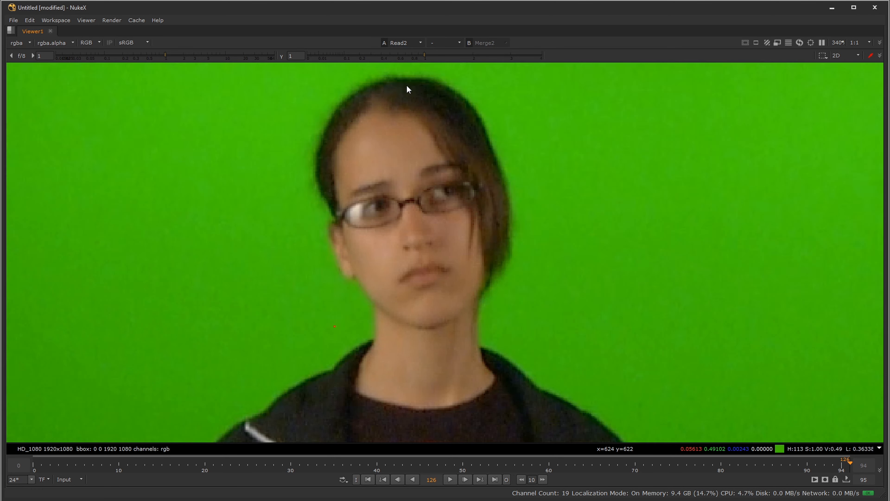
key("1")
key("2")
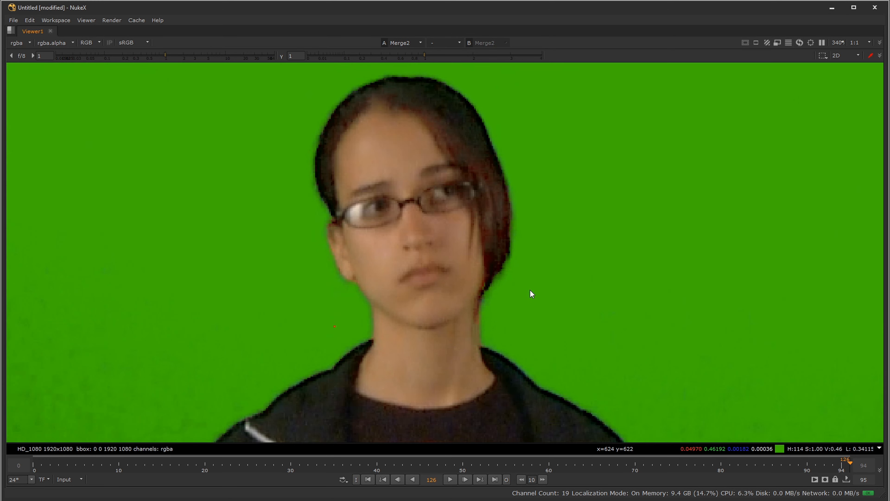
key("1")
key("2")
key("1")
key("2")
key("1")
key("space")
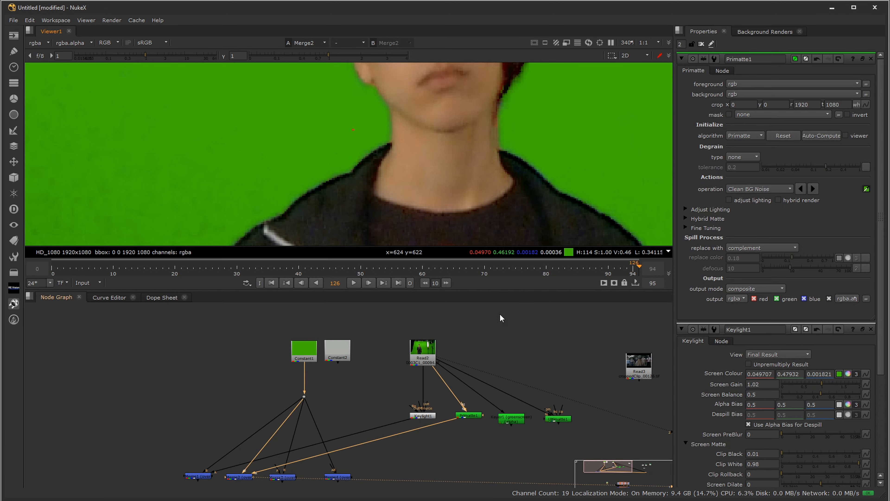
Step: View the Merge1 Keylight composite to compare its neck and jacket edges with the Primatte result
left_click(204, 476)
key("1")
left_click(361, 391)
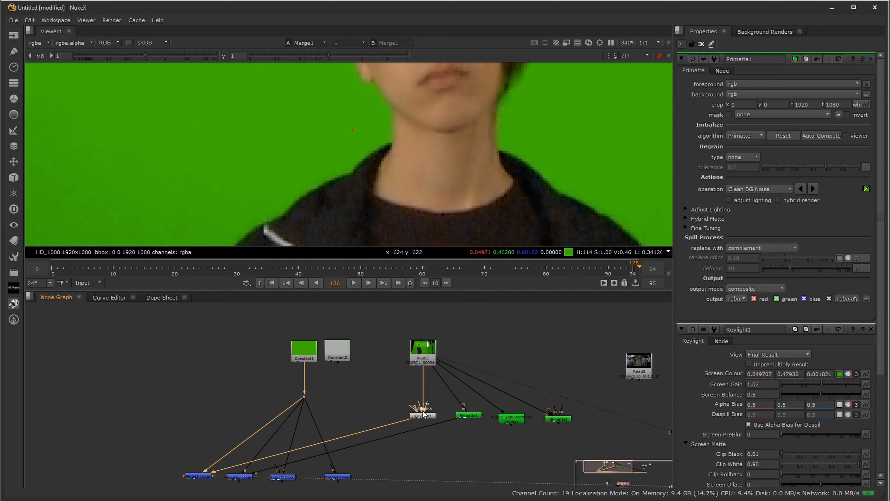
Step: Load Read2 into the second viewer input and alternate it with Merge1 to compare the woman's face and hair edges
left_click(427, 363)
key("2")
left_click(448, 362)
middle_click_drag(494, 63, 476, 145)
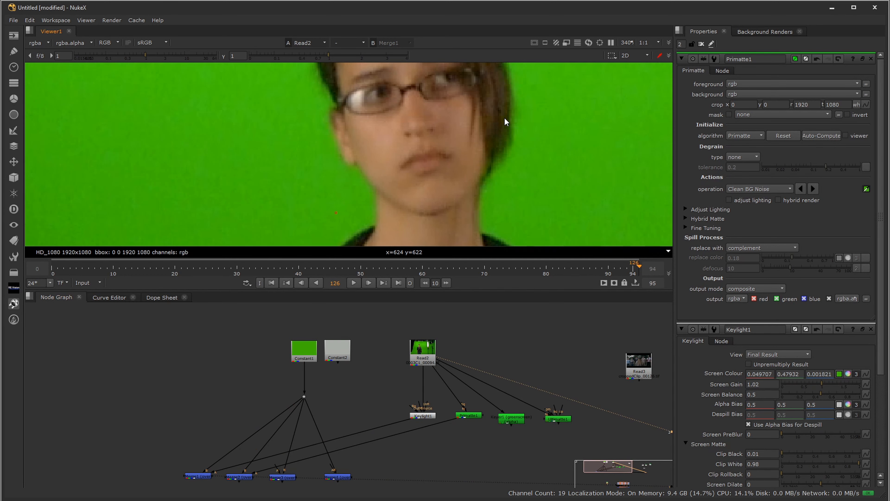
key("1")
key("2")
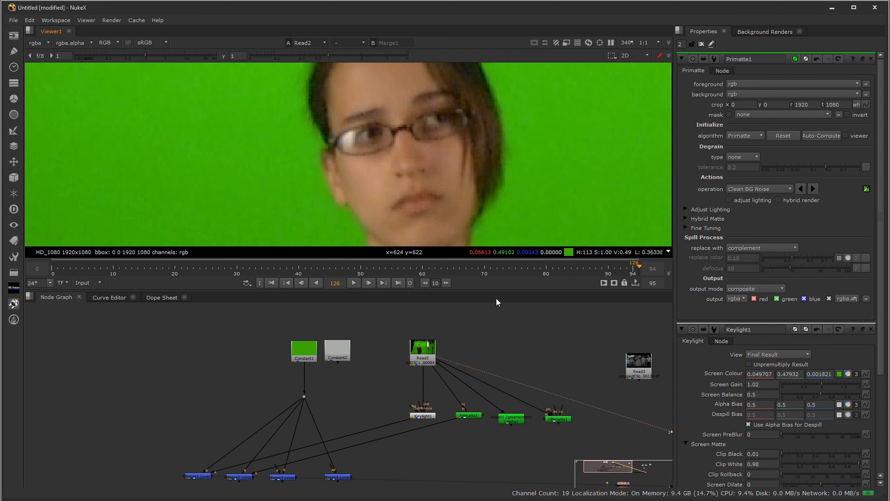
Step: View Keyer1, check its alpha matte across the wider frame, and return to the colour display
middle_click_drag(522, 412, 509, 388)
left_click(497, 397)
left_click_drag(496, 397, 498, 388)
key("1")
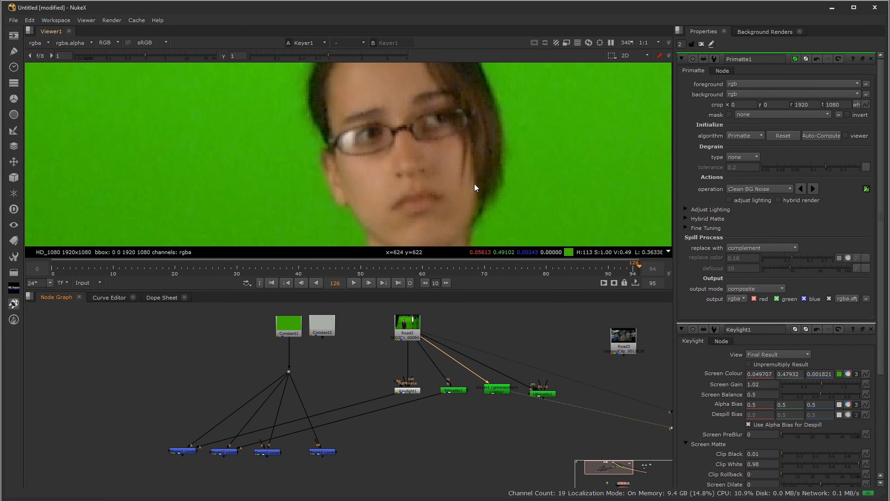
key("a")
scroll(476, 188, "down", 3)
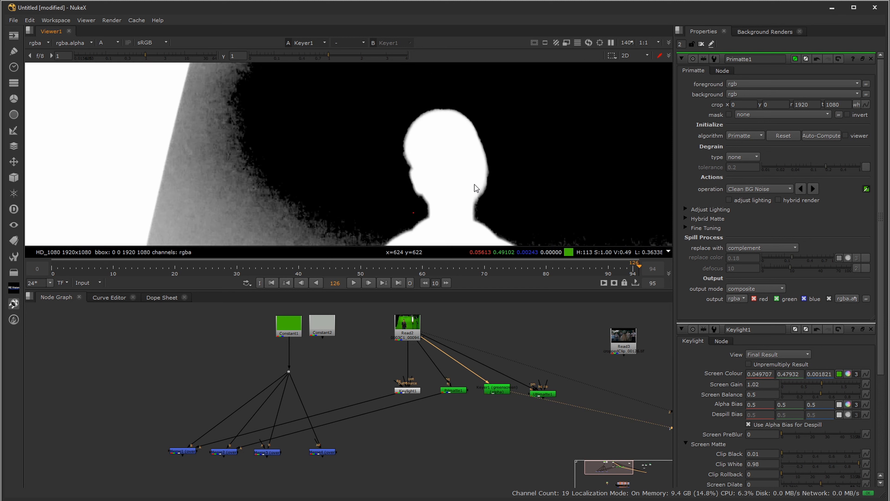
left_click(501, 391)
key("a")
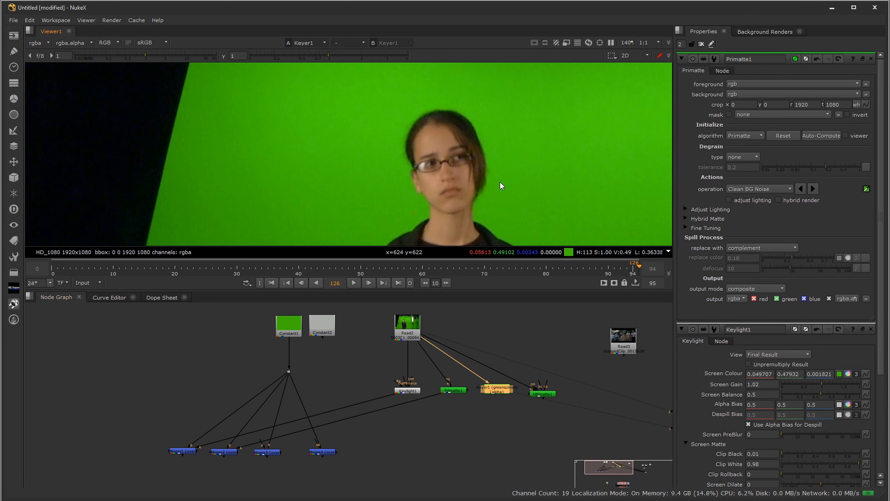
Step: View the Keylight1 and Primatte1 outputs in turn and open Keylight1's properties
left_click(412, 389)
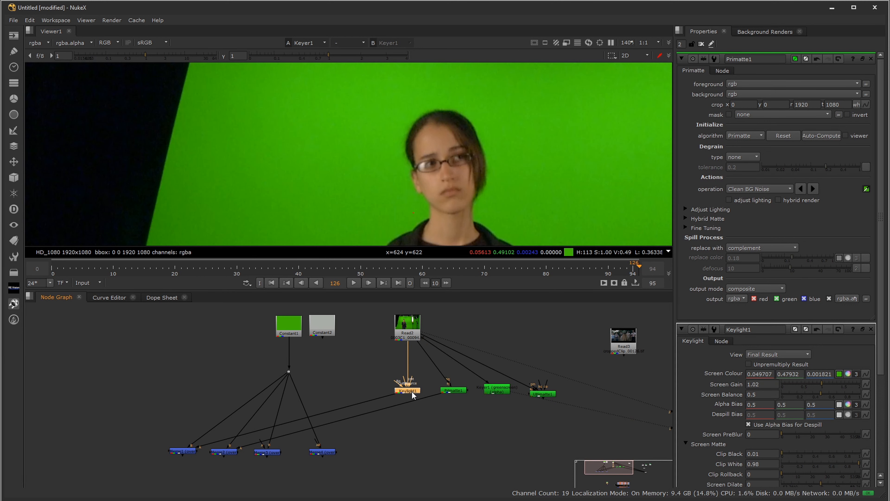
key("1")
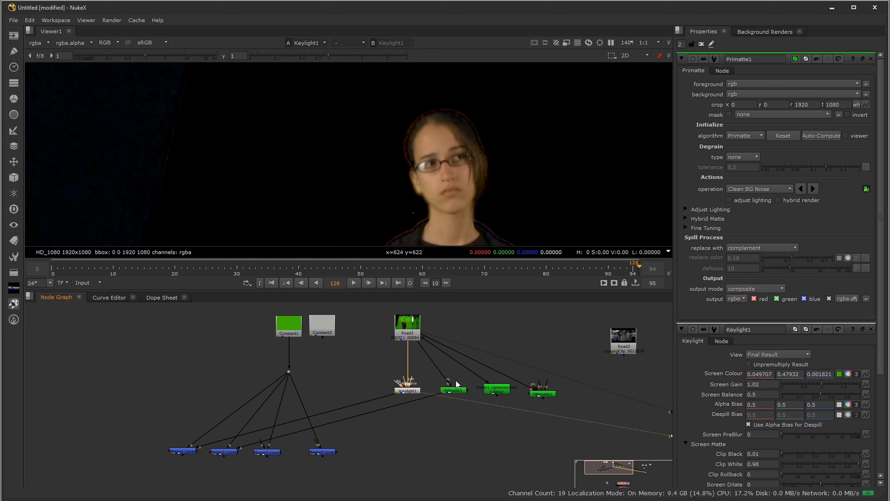
left_click(455, 389)
key("1")
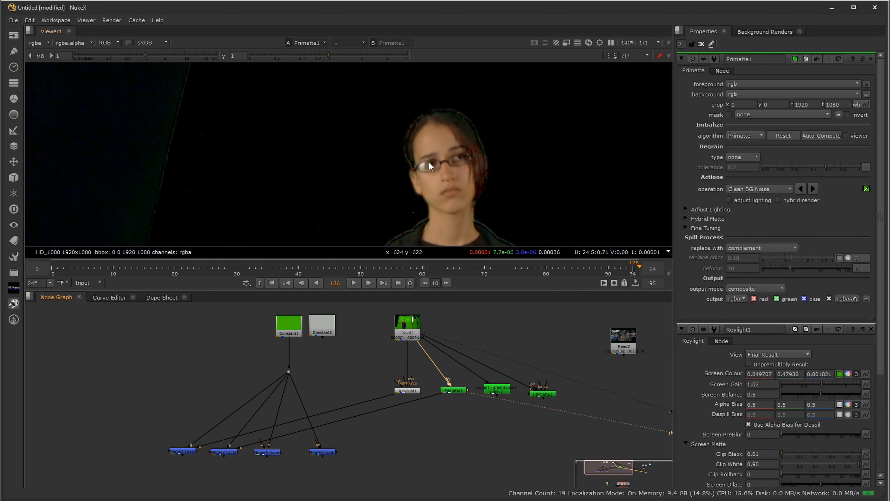
double_click(408, 390)
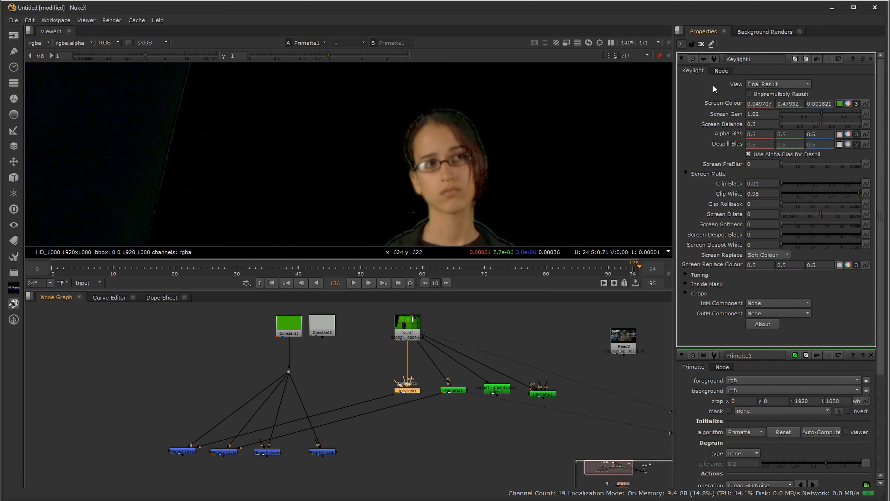
Step: Open Keyer1's properties, view its output, and add a Premult node directly after it
double_click(497, 390)
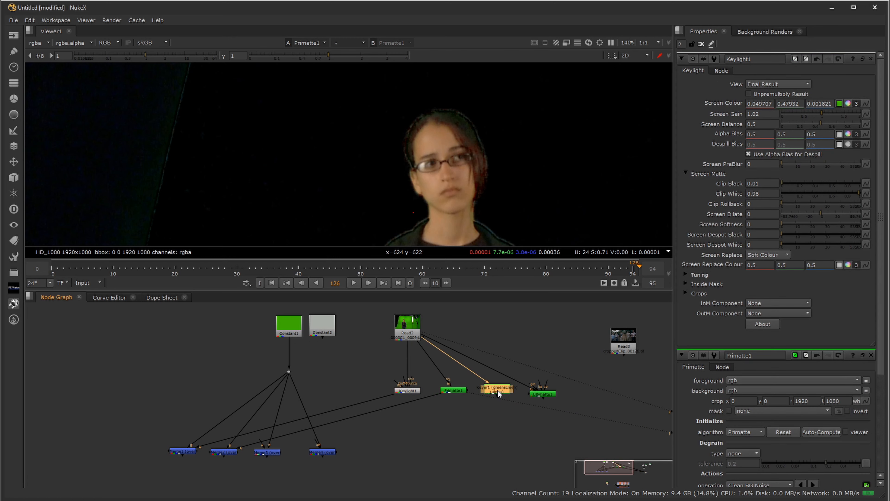
key("1")
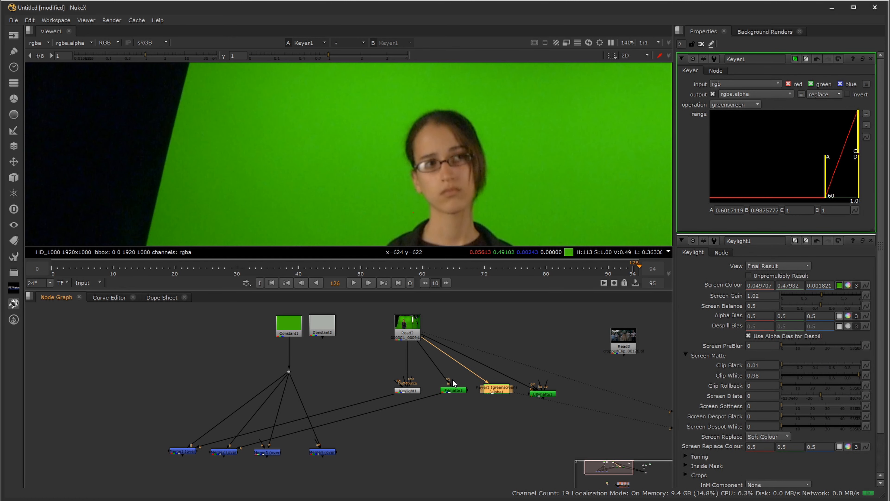
key("Tab")
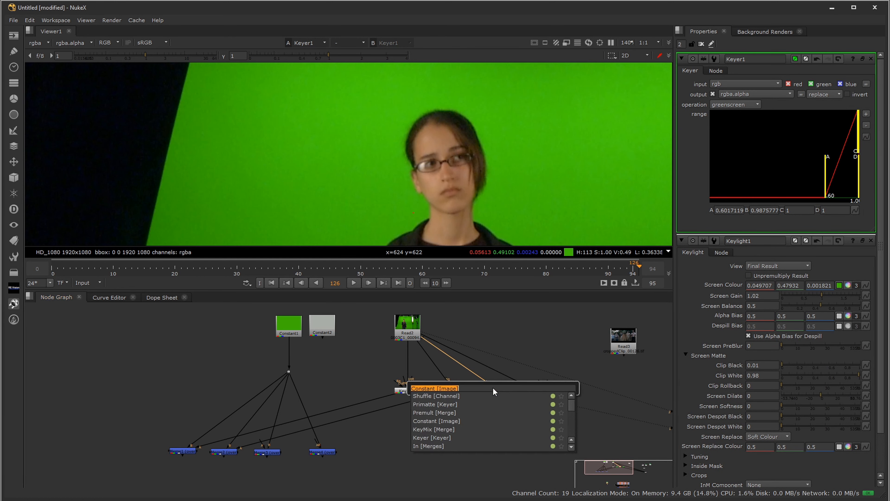
type("prem")
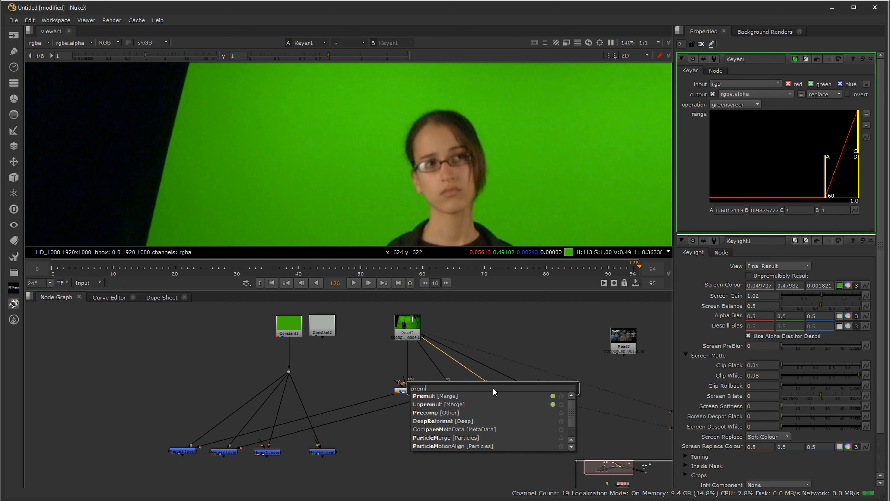
key("Return")
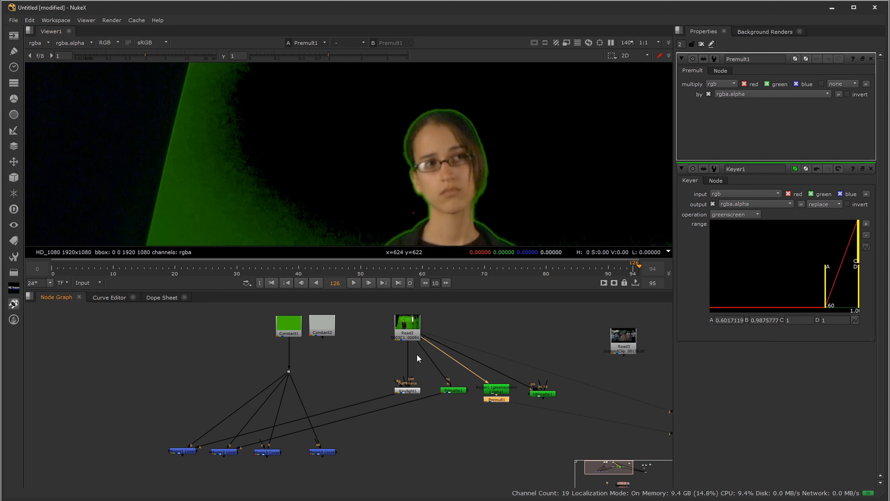
Step: Compare the Keylight1 output with the original Read2 plate up close around the woman's face and collar
left_click(408, 391)
key("1")
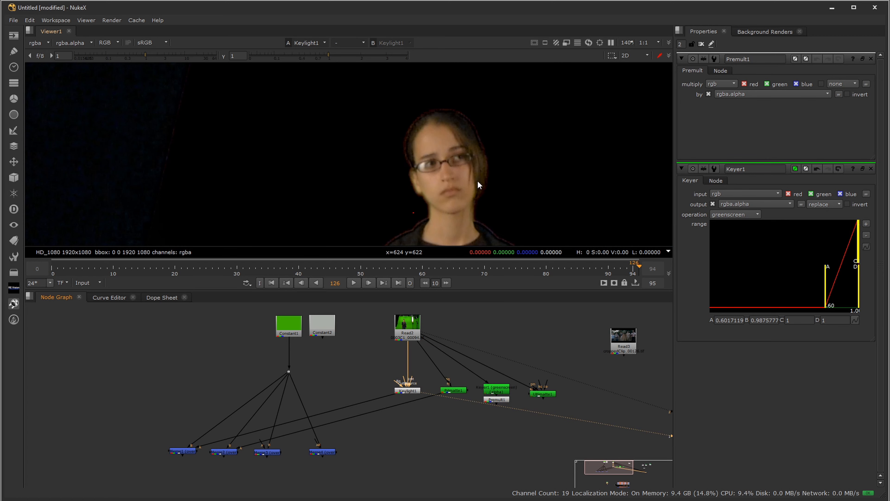
left_click(414, 324)
key("1")
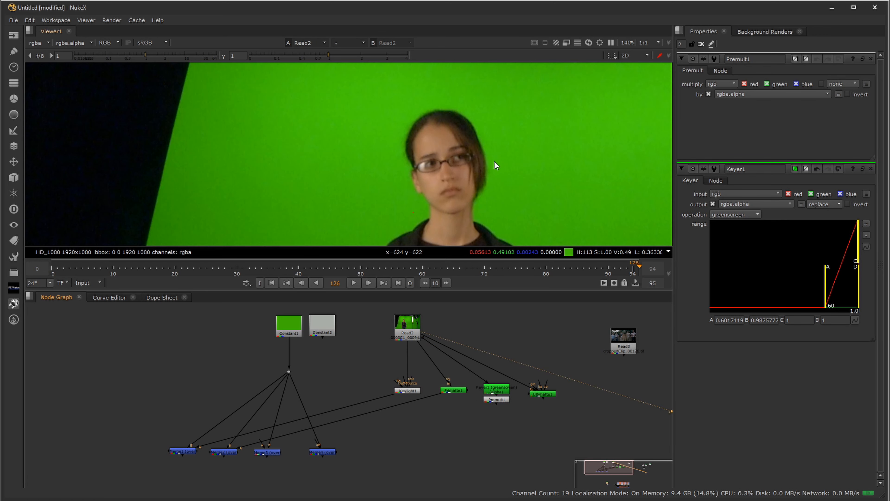
scroll(494, 161, "up", 5)
middle_click_drag(419, 224, 449, 134)
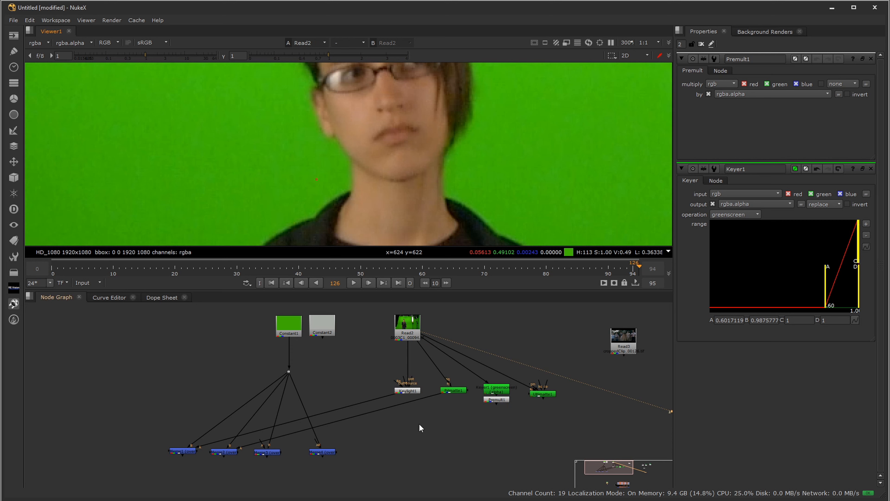
left_click(411, 391)
key("1")
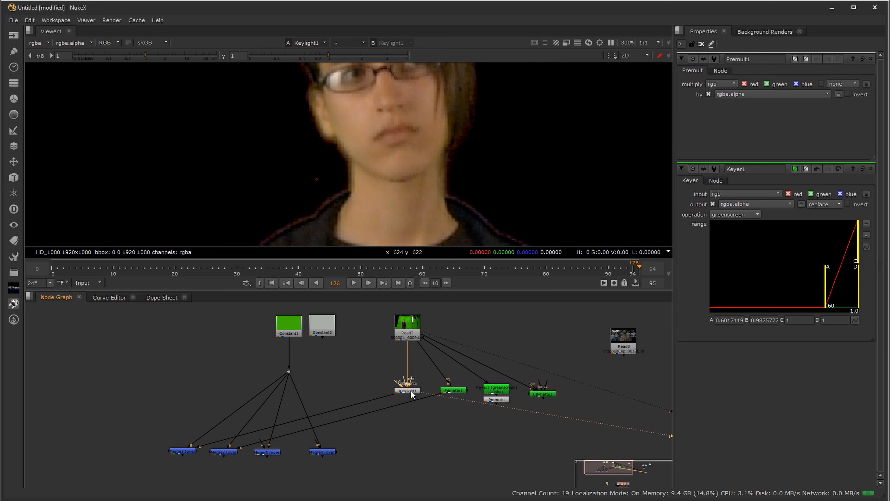
Step: View Primatte1, Keyer1 and Premult1 in turn to compare the spill around the woman's face and hair
middle_click_drag(443, 147, 440, 200)
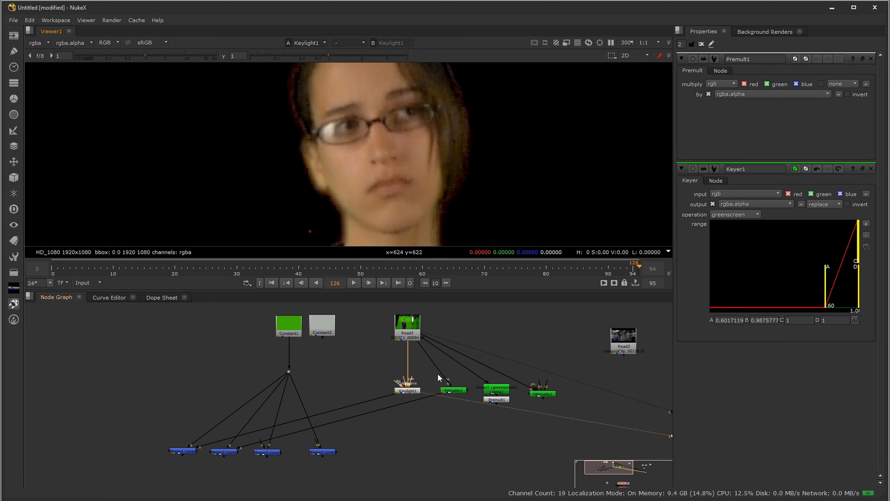
left_click(454, 390)
key("1")
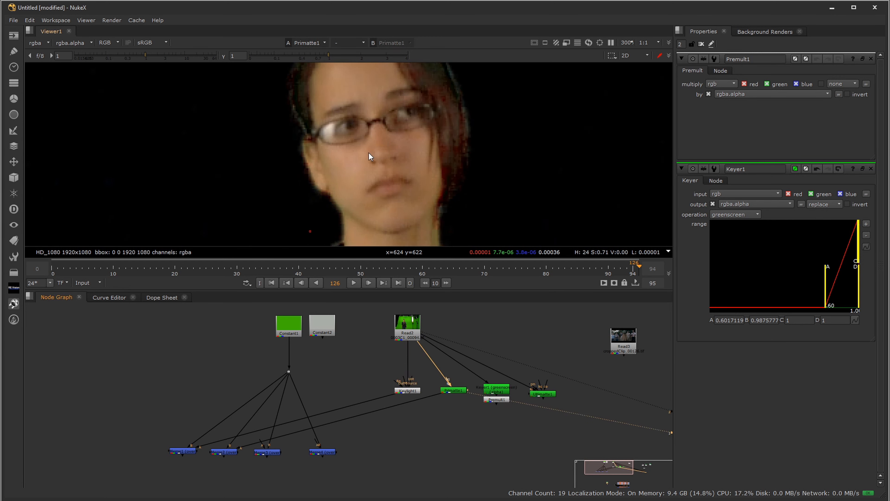
left_click(496, 389)
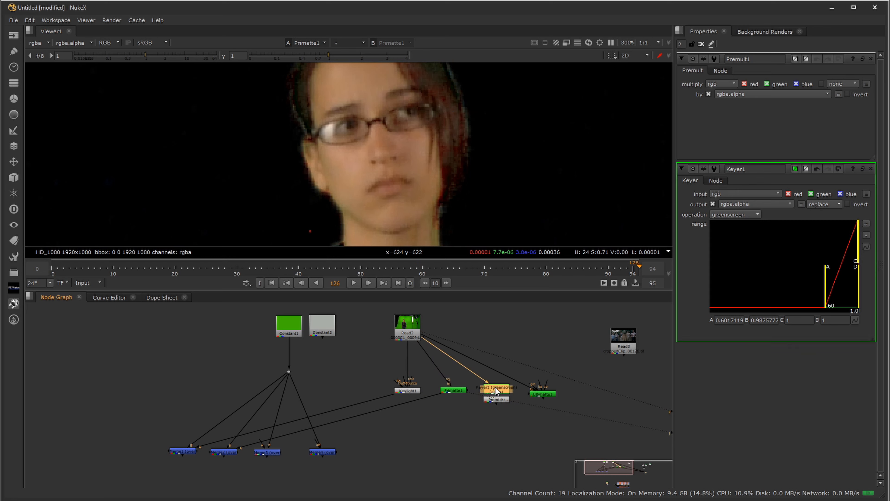
key("1")
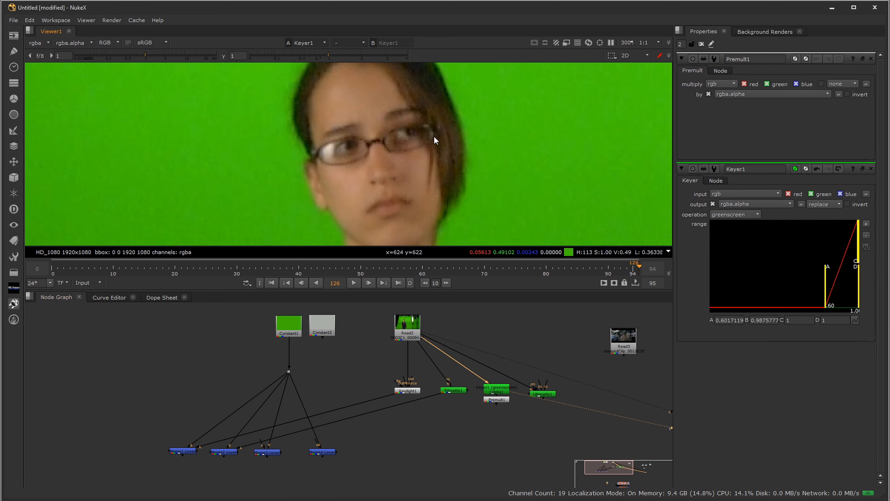
left_click(498, 400)
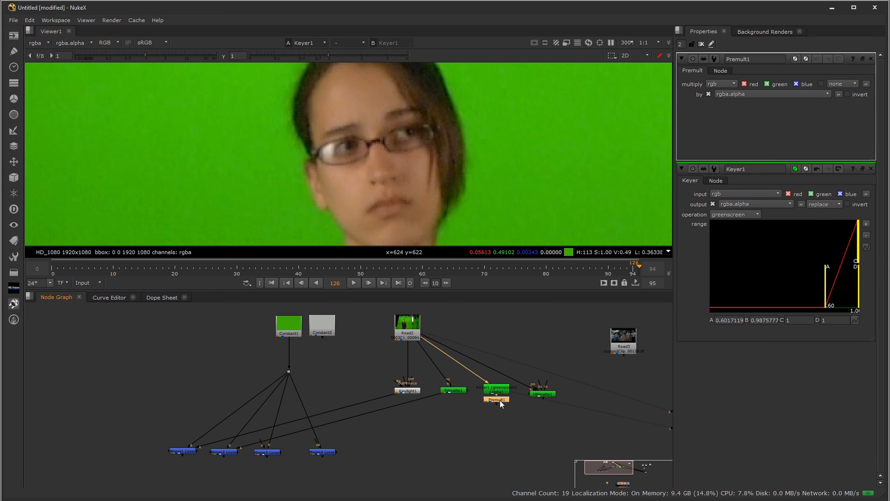
key("1")
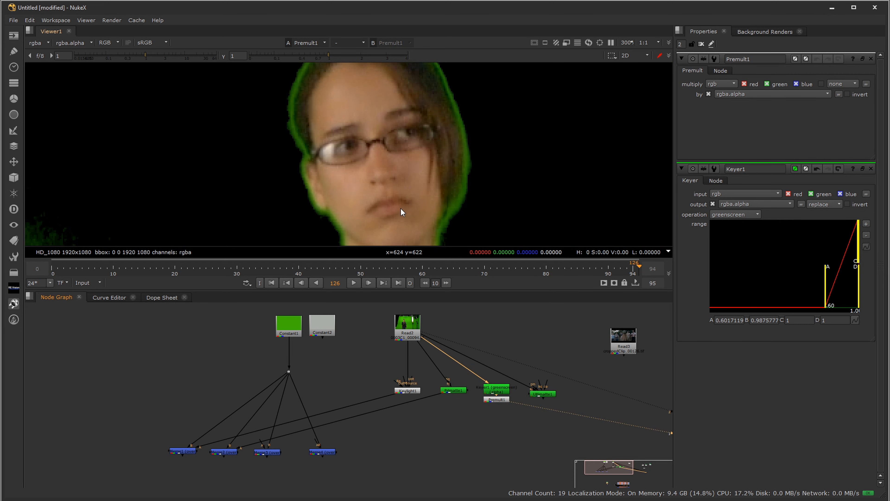
Step: Move Premult1 further below Keyer1 and insert the existing Expression1 node between them
left_click_drag(503, 399, 503, 423)
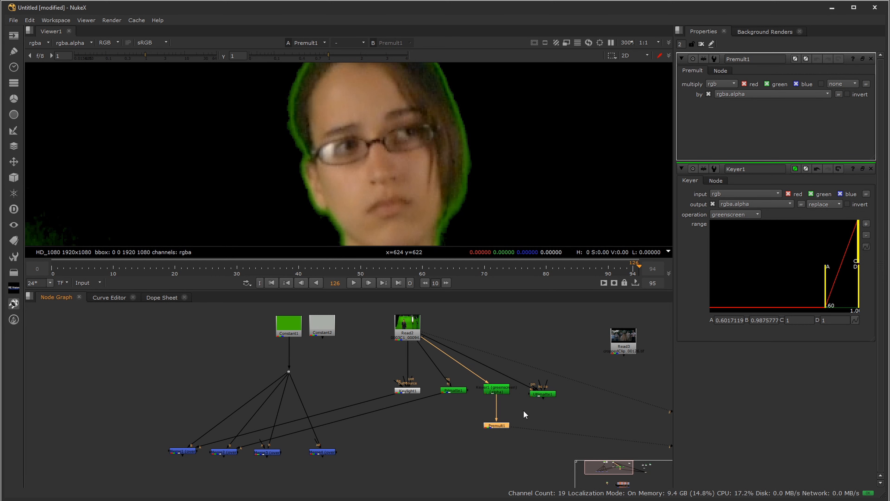
middle_click_drag(564, 400, 447, 374)
scroll(447, 374, "down", 3)
middle_click_drag(552, 380, 495, 379)
scroll(514, 379, "up", 3)
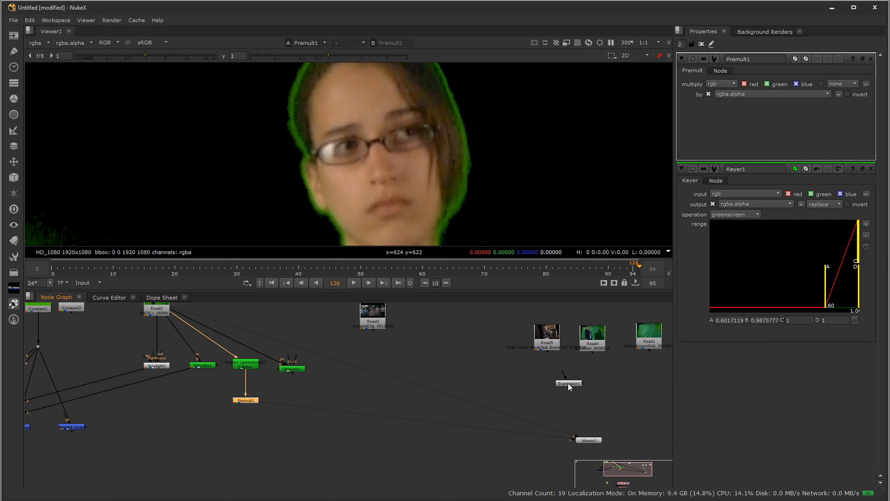
left_click_drag(567, 382, 310, 387)
scroll(267, 385, "up", 4)
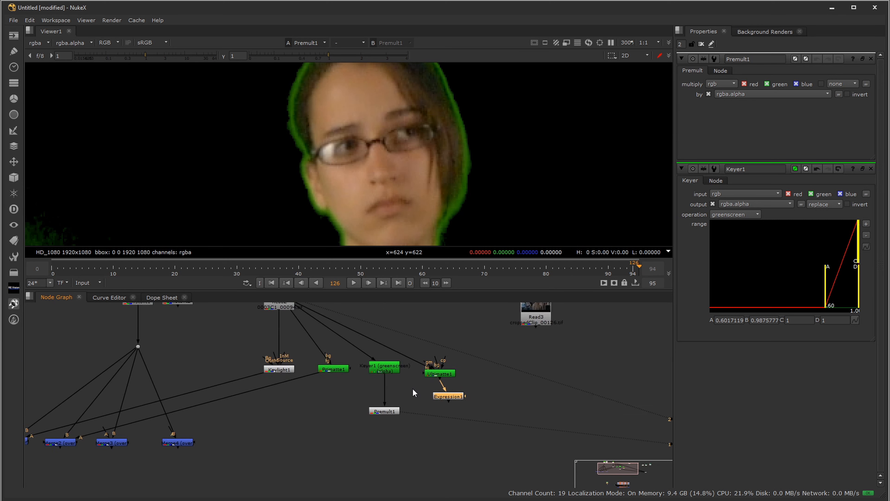
left_click_drag(482, 406, 356, 394)
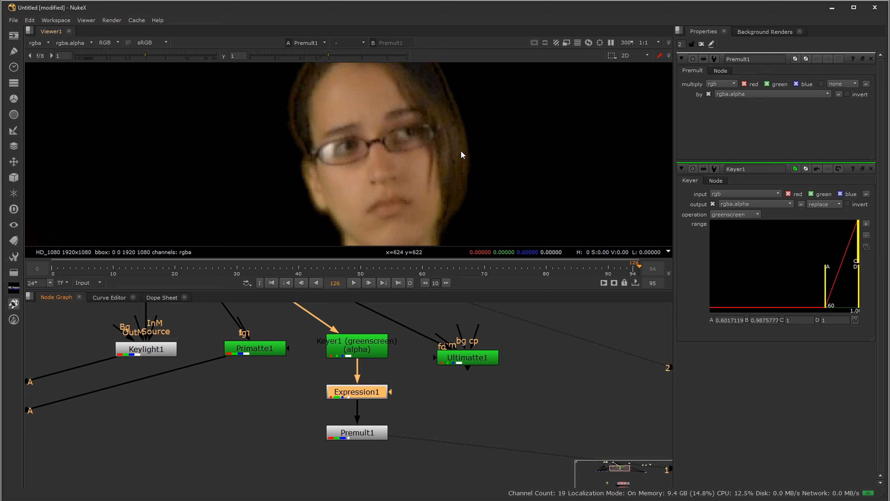
Step: Examine the despilled Premult1 result around the woman's hair, neck and jacket edges
middle_click_drag(468, 122, 505, 108)
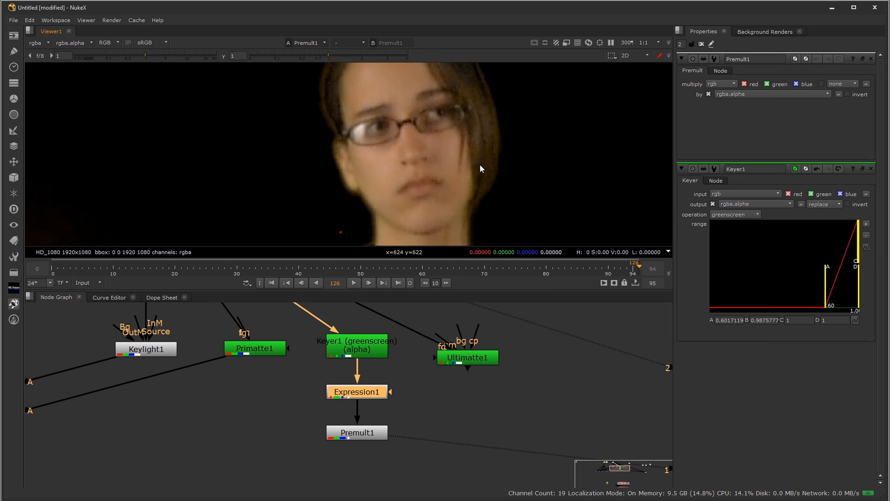
middle_click_drag(485, 235, 495, 148)
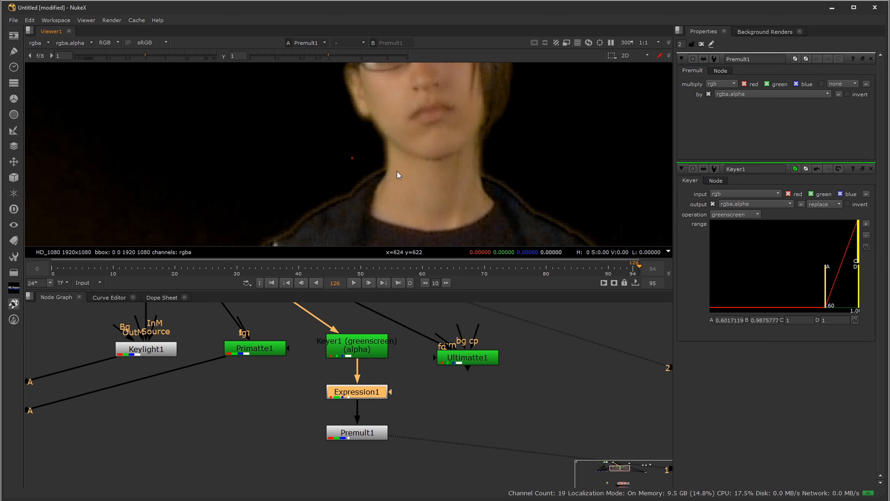
middle_click_drag(393, 139, 414, 201)
middle_click_drag(432, 142, 417, 208)
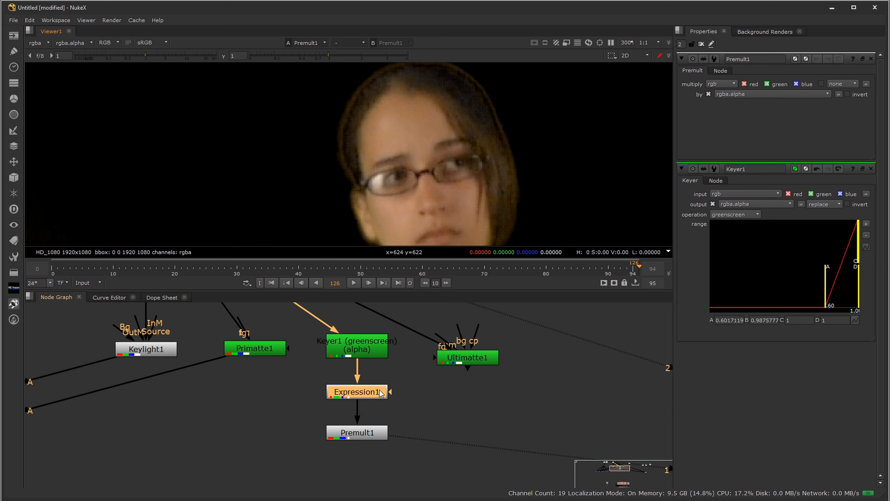
Step: Toggle Expression1 off and on repeatedly to compare the edges with and without despill, leaving it enabled
key("d")
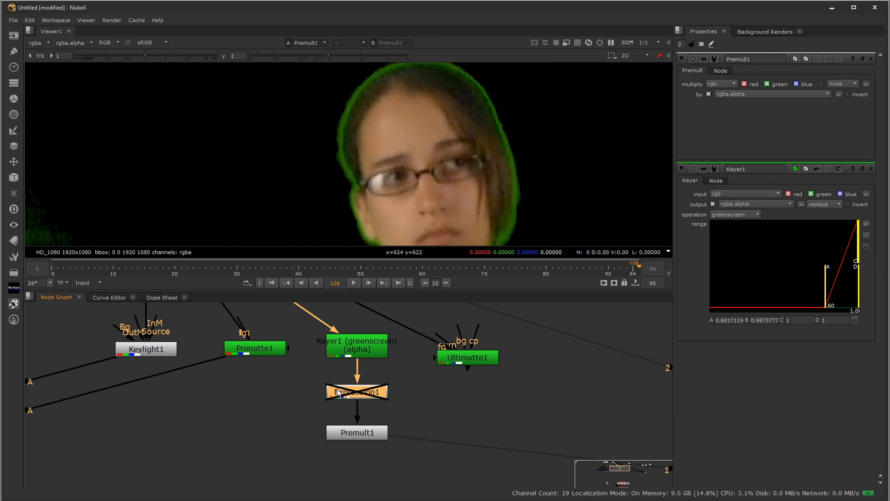
key("d")
key("d")
key("d")
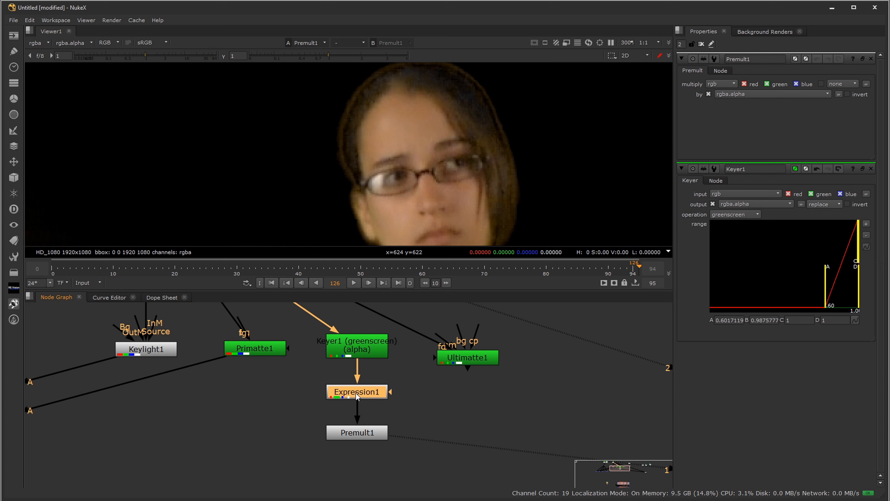
key("d")
key("d")
key("d")
key("d")
Step: Connect Merge3's foreground input to Premult1
middle_click_drag(329, 424, 524, 400)
scroll(456, 401, "down", 3)
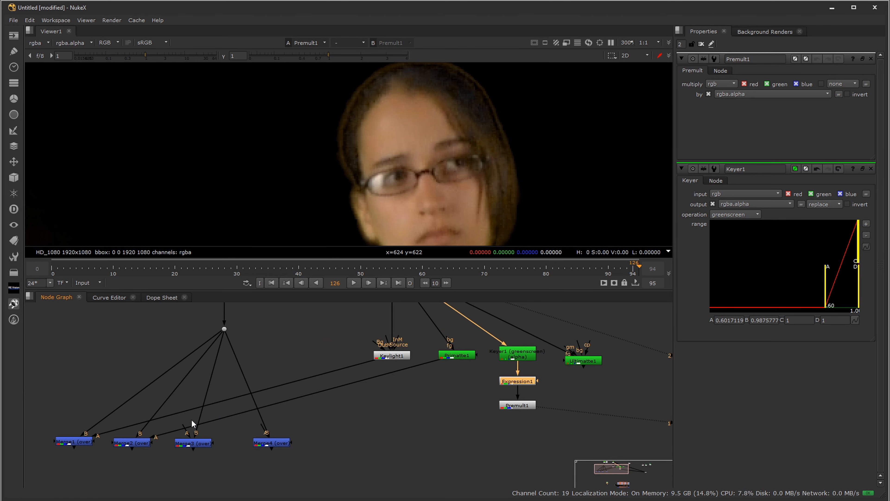
left_click_drag(184, 422, 517, 405)
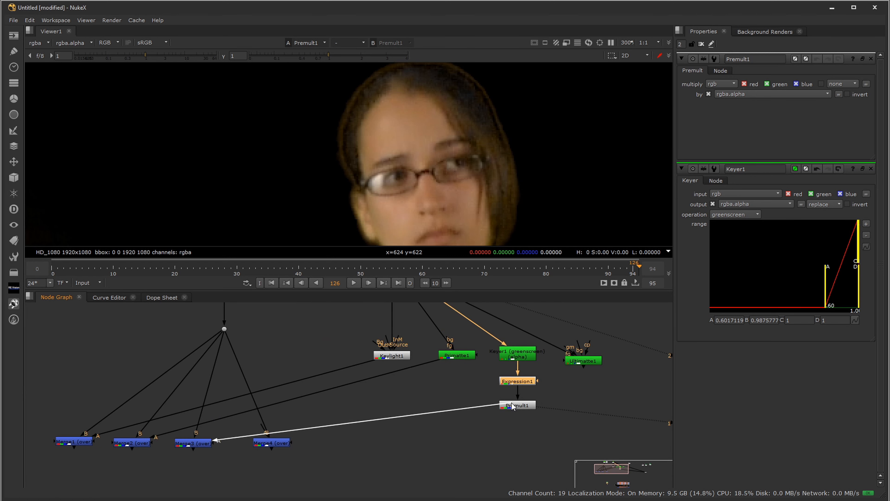
Step: Display Merge3 and assign the Read2 plate to the viewer's second input, framing the woman's head in an enlarged viewer
key("1")
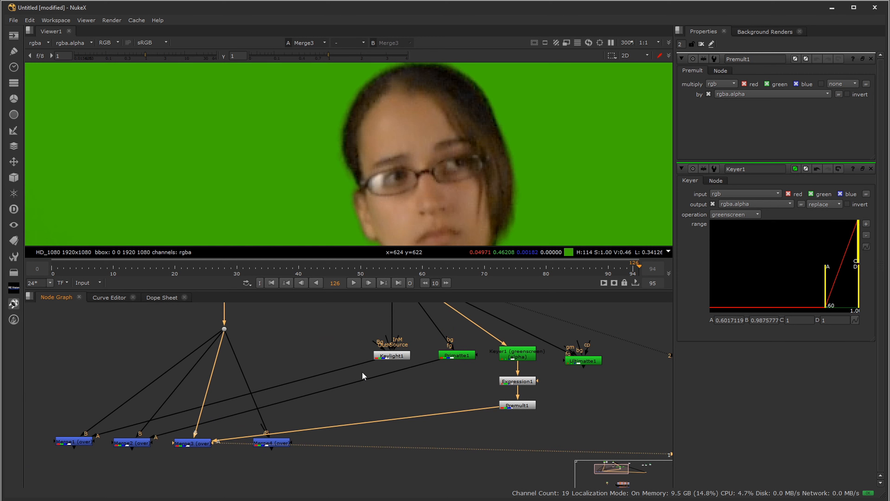
middle_click_drag(374, 371, 333, 442)
middle_click_drag(238, 448, 310, 430)
middle_click_drag(405, 338, 395, 388)
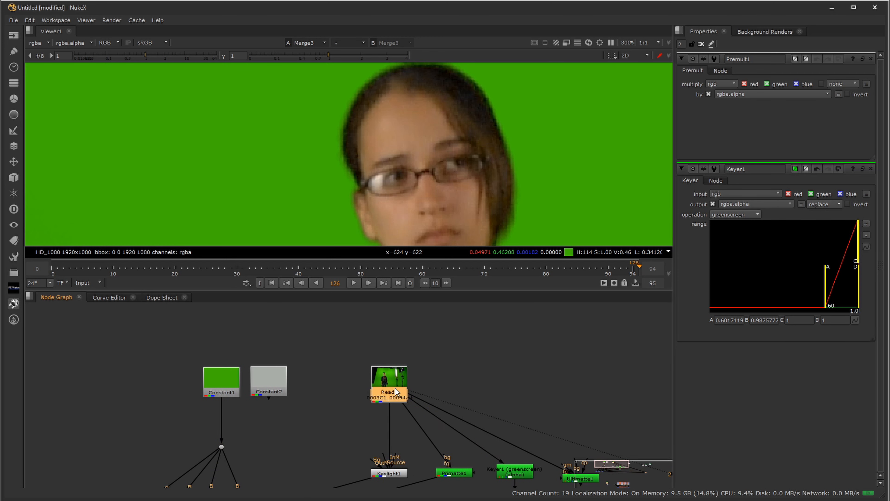
middle_click_drag(534, 156, 526, 133)
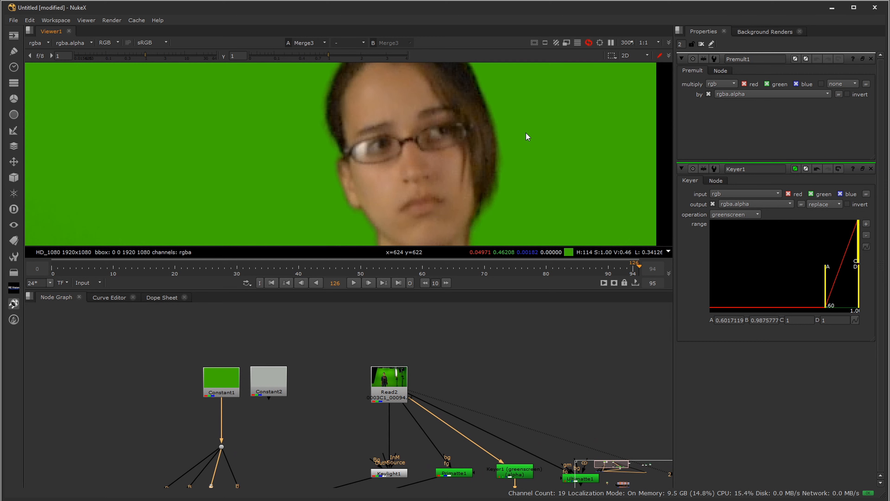
scroll(529, 136, "down", 2)
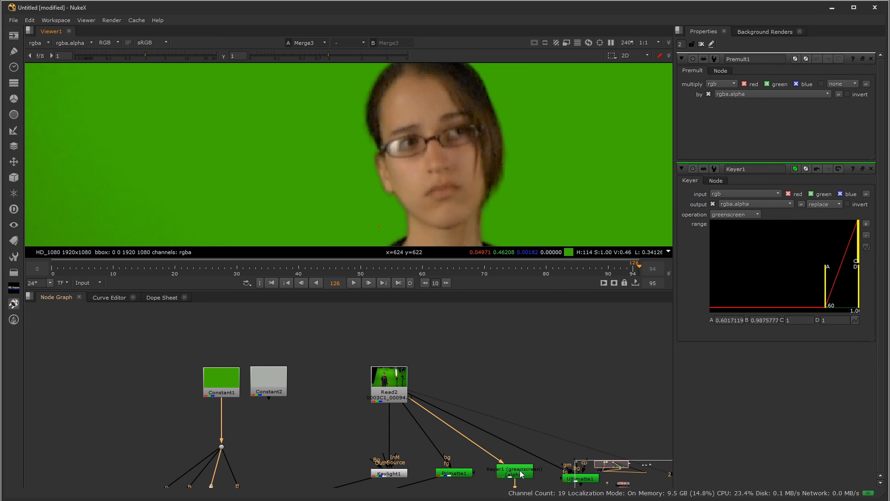
scroll(515, 150, "up", 2)
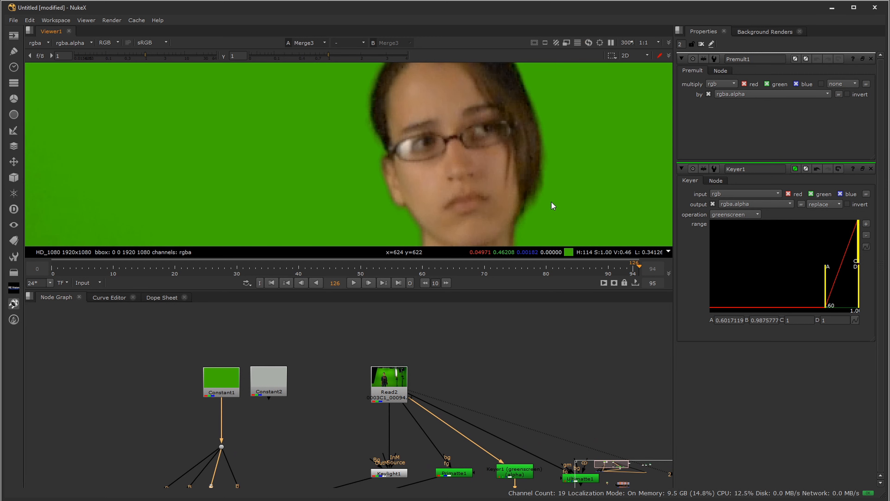
key("space")
middle_click_drag(555, 287, 524, 163)
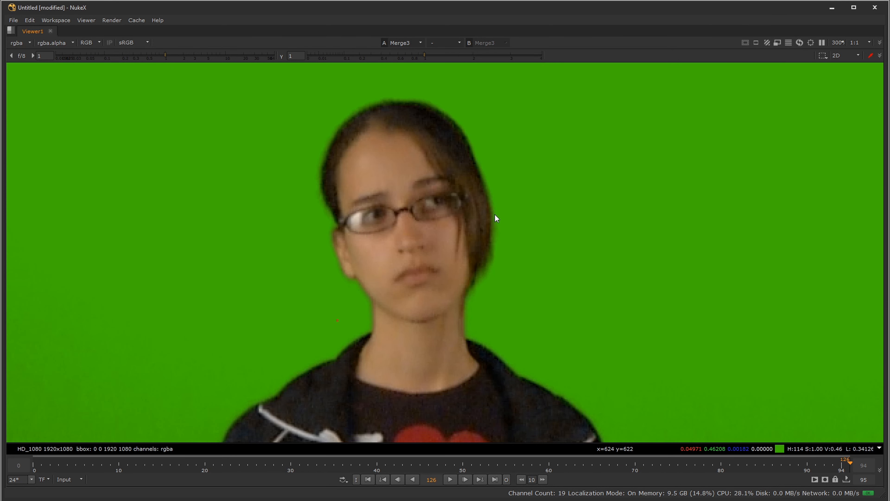
Step: Switch the viewer repeatedly between Read2 and Merge3 to compare the woman's hair and jacket edges
key("2")
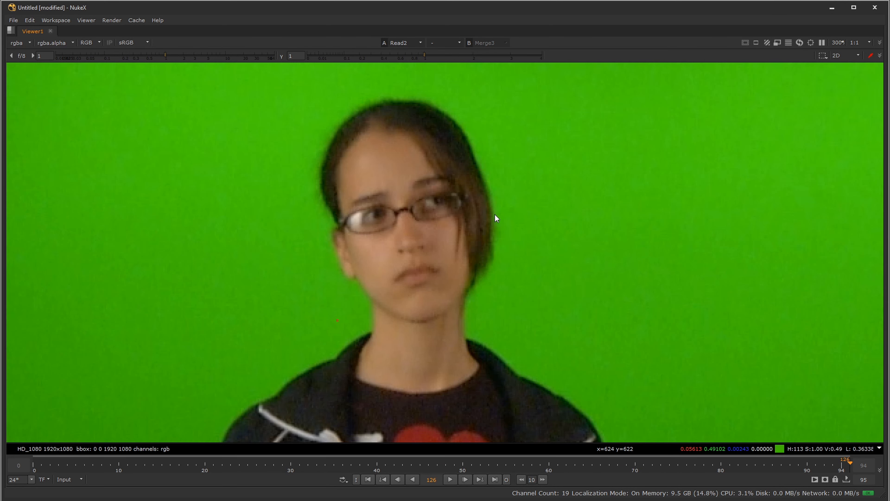
key("1")
key("2")
key("1")
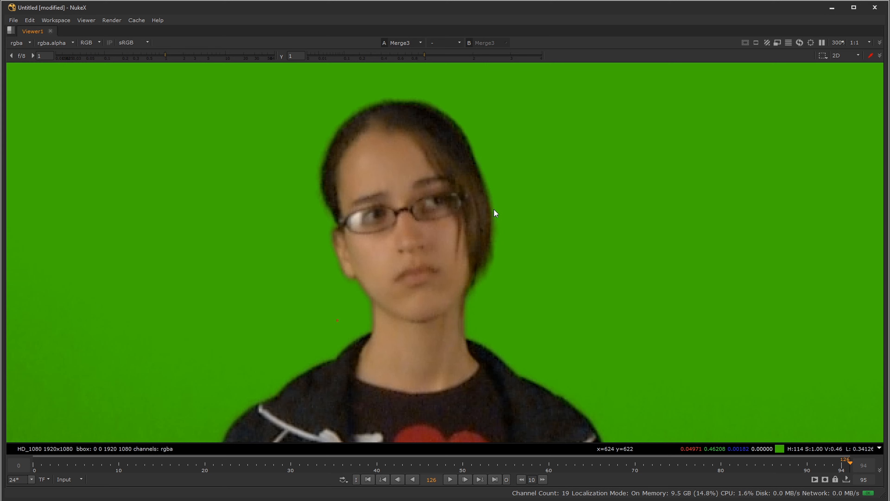
key("2")
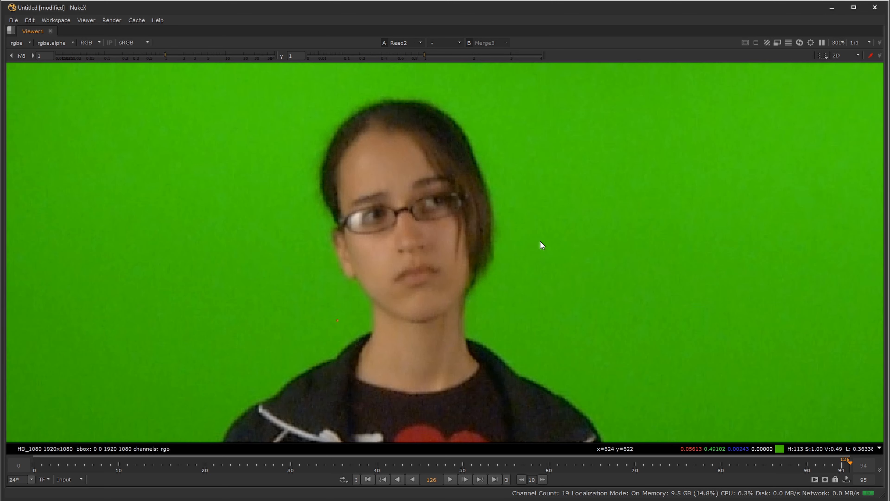
key("1")
key("2")
key("1")
key("2")
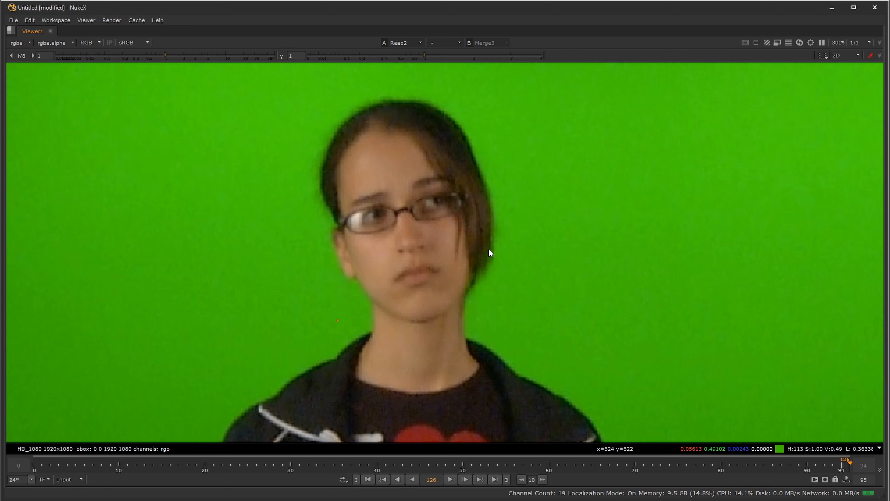
key("1")
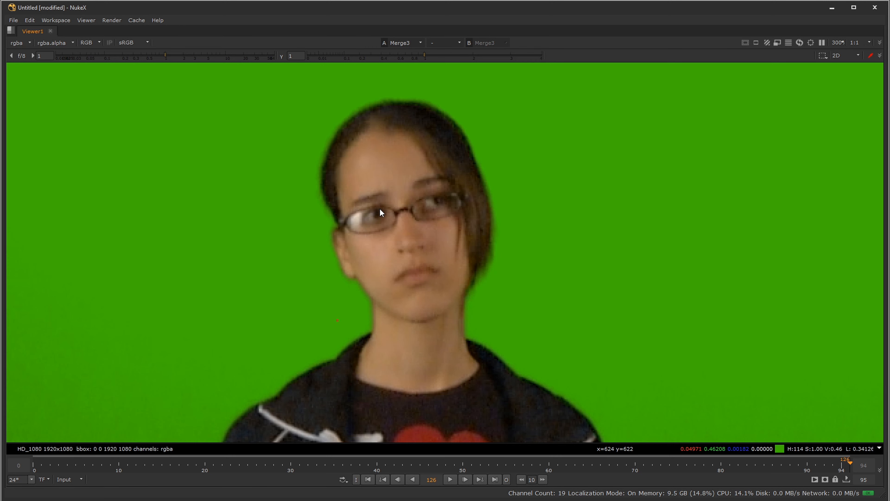
Step: Compare Read2 against Merge3 with a viewer wipe placed over the woman's face, and turn the wipe off
key("w")
key("2")
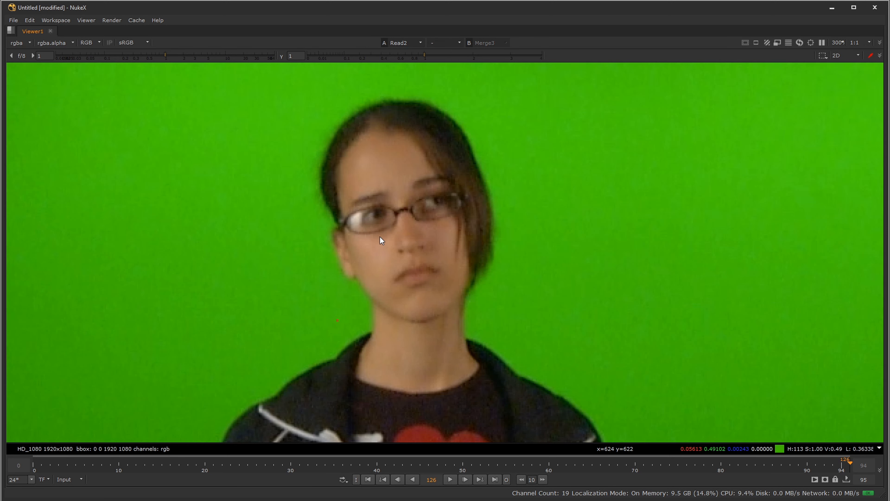
scroll(791, 374, "down", 3)
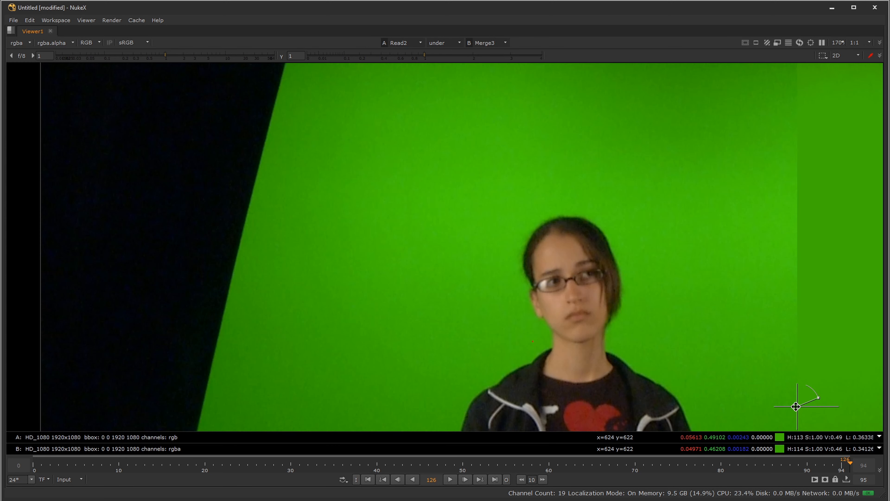
left_click_drag(797, 406, 583, 283)
scroll(578, 309, "up", 2)
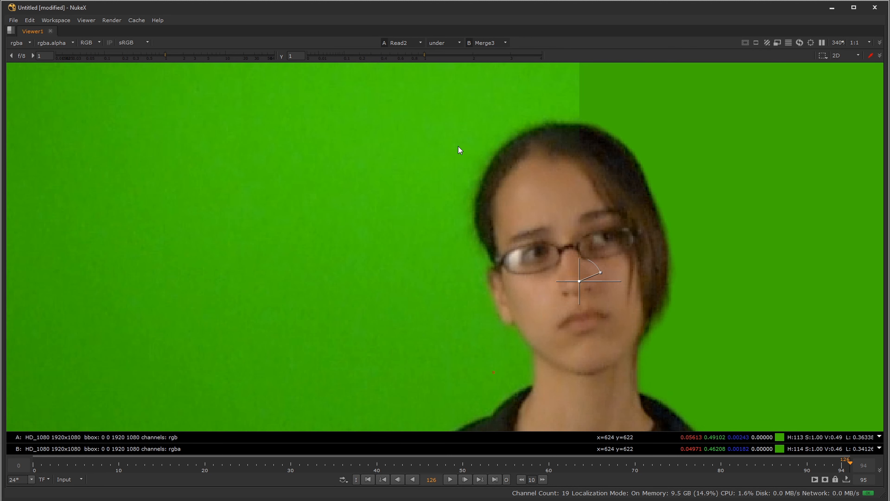
key("w")
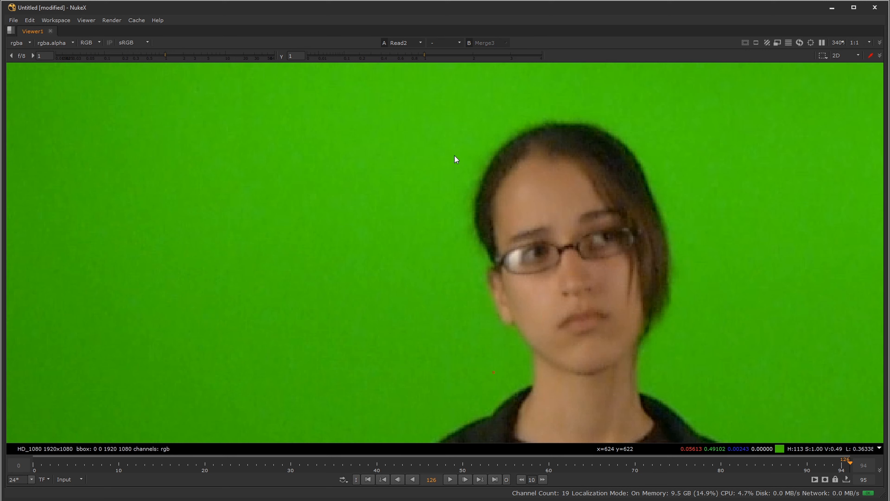
key("space")
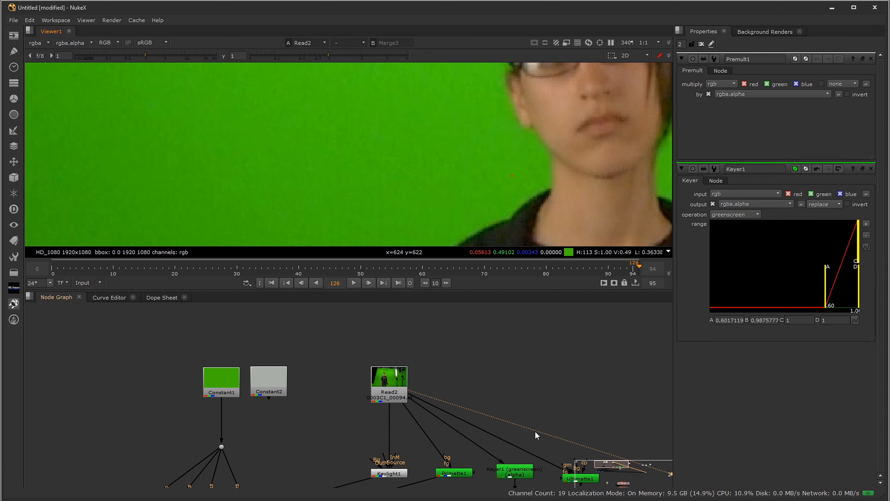
Step: Inspect Ultimatte1's alpha matte with viewer gamma lowered and raised to 4, and reset the gamma
left_click_drag(485, 403, 487, 392)
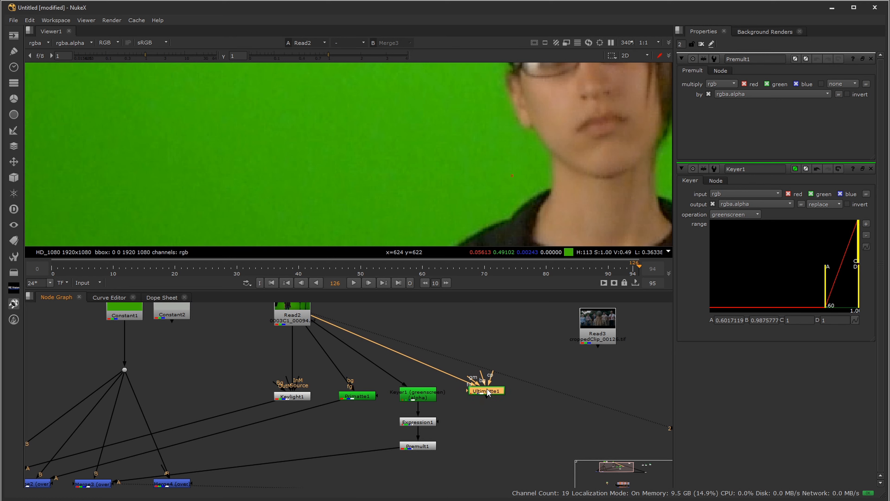
key("1")
scroll(505, 156, "down", 3)
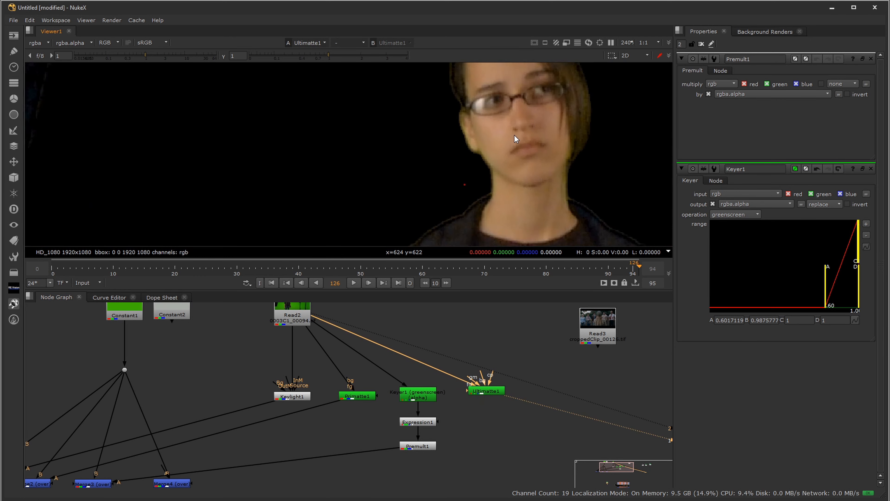
key("a")
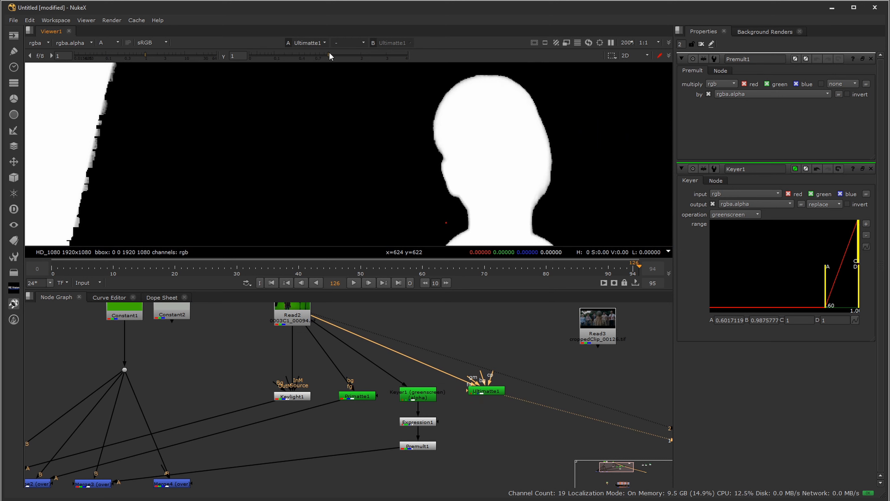
left_click_drag(329, 53, 272, 65)
left_click_drag(219, 66, 465, 68)
scroll(569, 178, "down", 2)
scroll(571, 179, "down", 4)
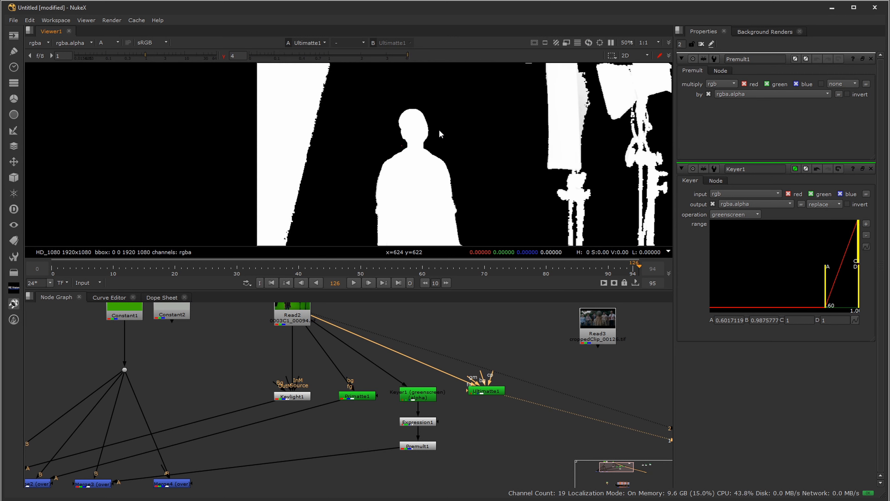
left_click(224, 57)
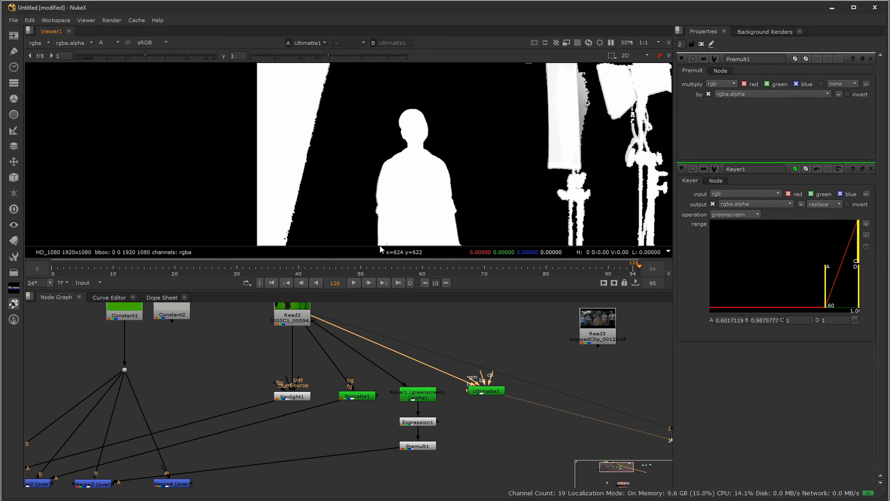
Step: Add a dot below Ultimatte1 and connect Merge4's foreground input to it
scroll(492, 431, "up", 2)
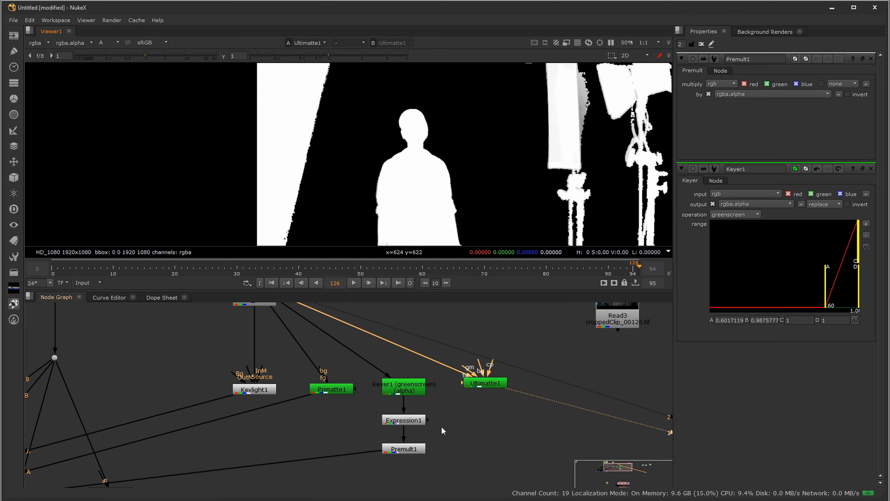
middle_click_drag(441, 425, 464, 389)
middle_click_drag(392, 429, 396, 409)
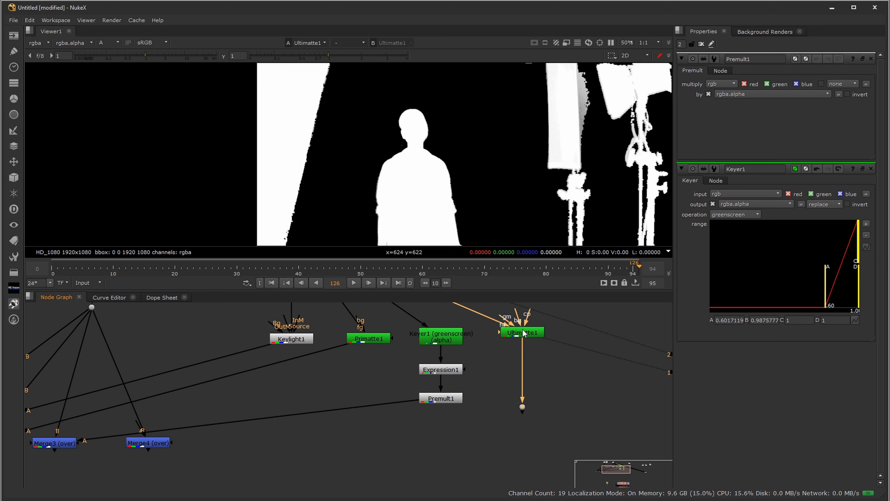
middle_click_drag(351, 433, 400, 420)
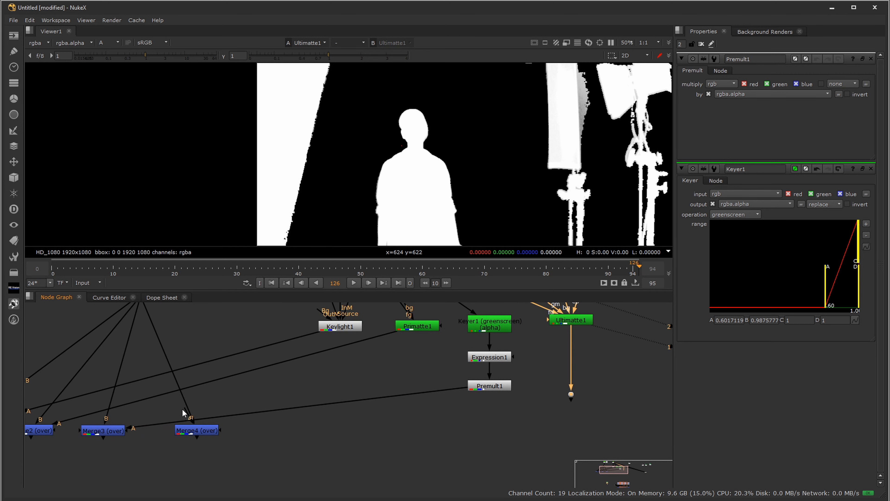
left_click_drag(220, 429, 571, 394)
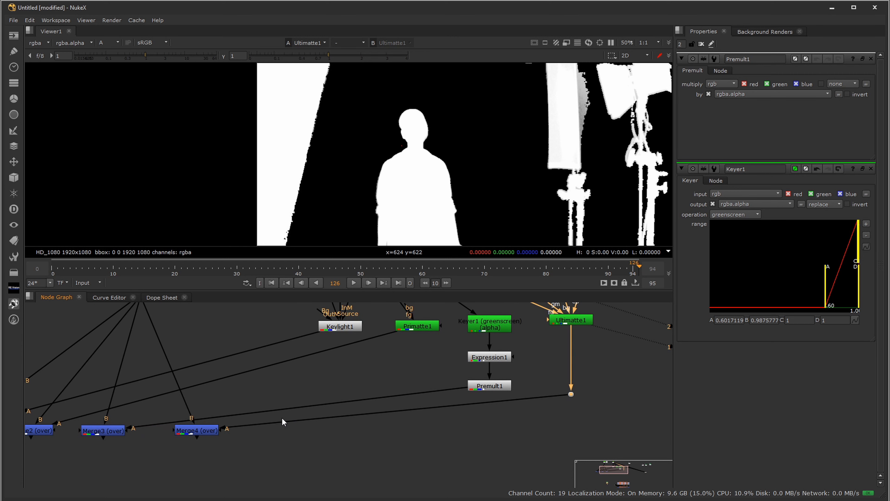
Step: Return the viewer to colour and load Merge4 and the original Read2 plate for comparison
key("a")
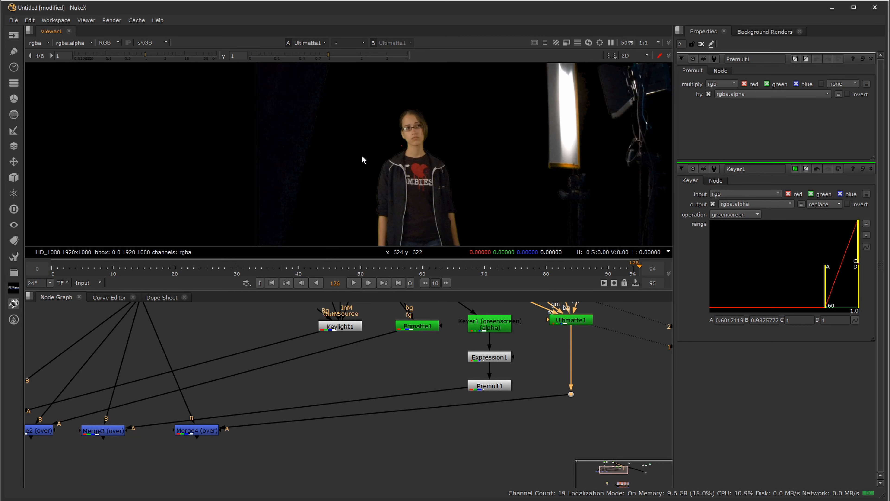
left_click(202, 433)
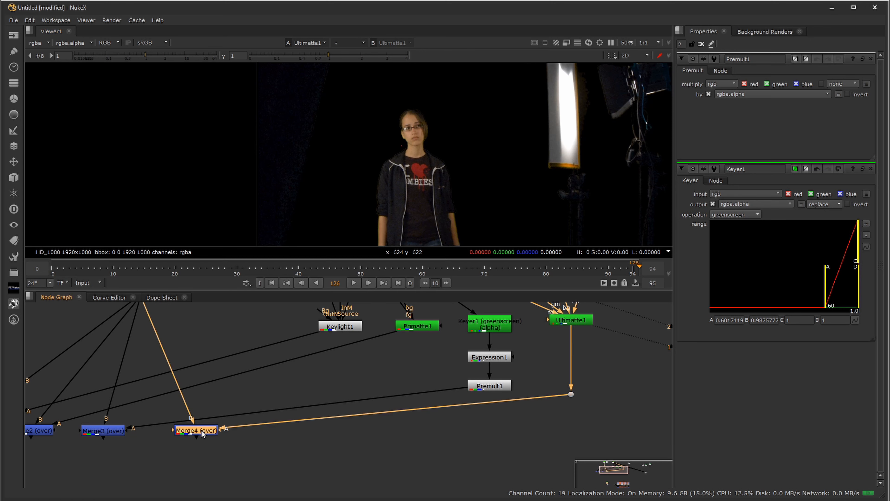
key("1")
middle_click_drag(393, 389, 341, 455)
middle_click_drag(423, 320, 418, 395)
left_click(295, 373)
key("1")
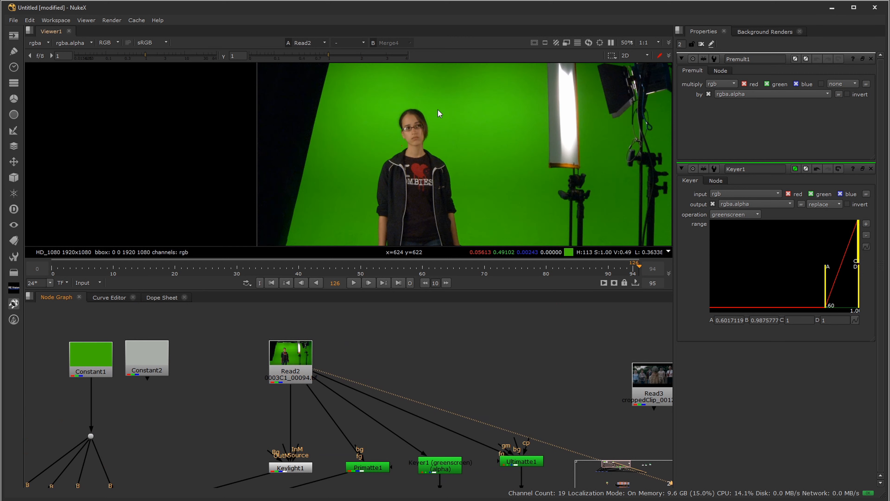
Step: Compare Read2 against Merge4 with a viewer wipe across the woman's head, and turn the wipe off
scroll(417, 108, "up", 4)
scroll(413, 127, "down", 4)
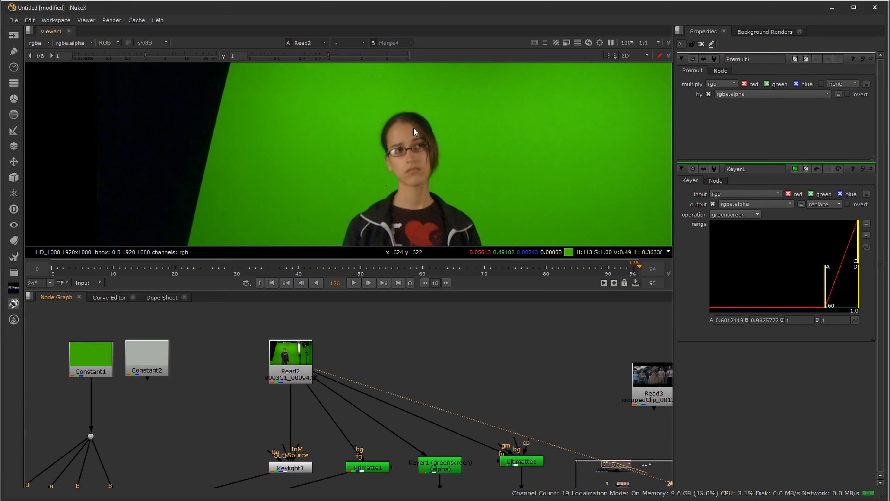
scroll(413, 127, "up", 3)
scroll(413, 127, "up", 2)
scroll(429, 136, "up", 2)
key("space")
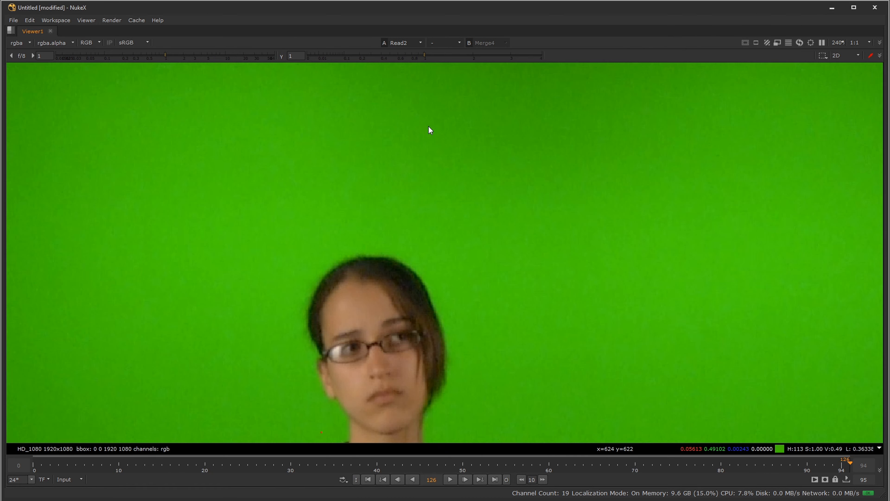
key("w")
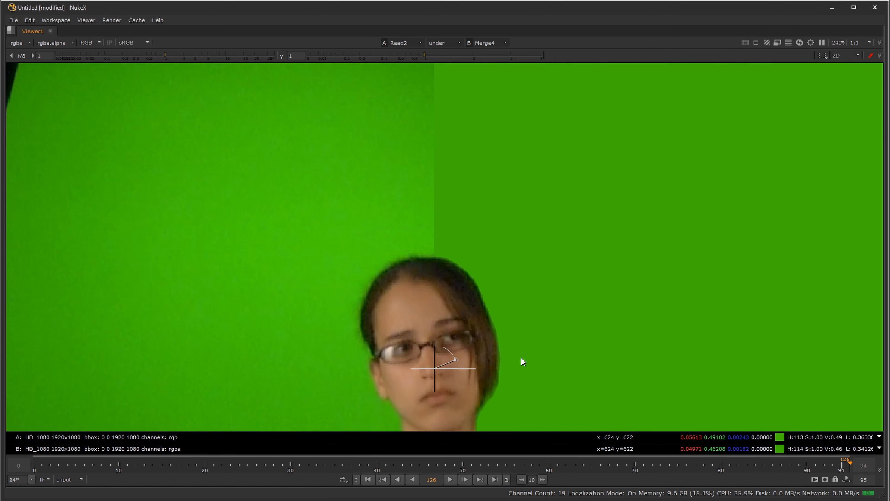
scroll(445, 379, "down", 1)
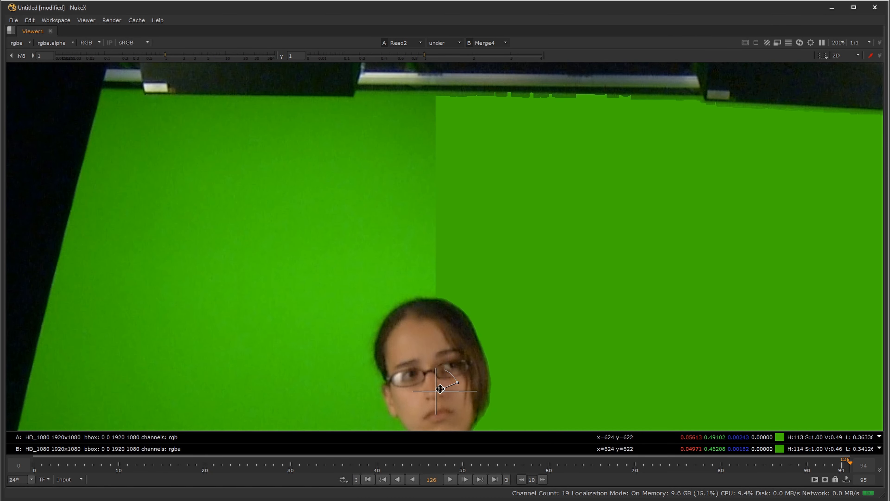
left_click_drag(440, 389, 526, 402)
middle_click_drag(526, 402, 532, 319)
scroll(516, 368, "up", 1)
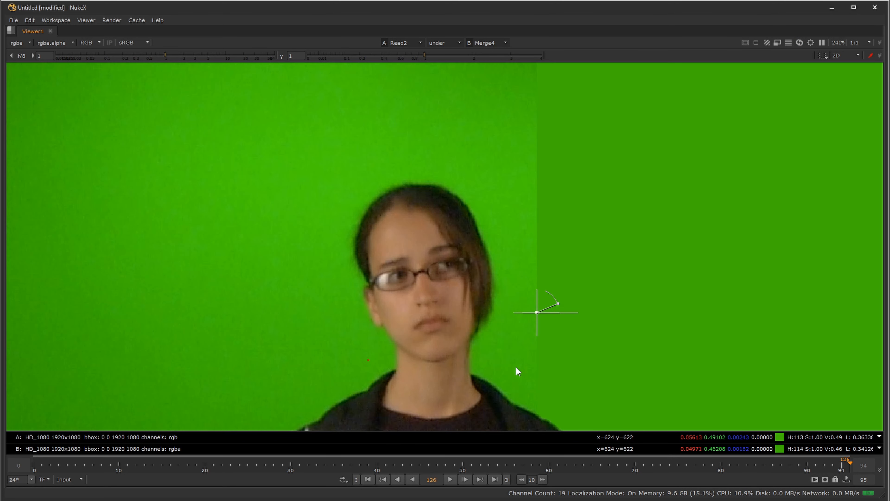
scroll(521, 354, "up", 1)
left_click_drag(560, 338, 595, 359)
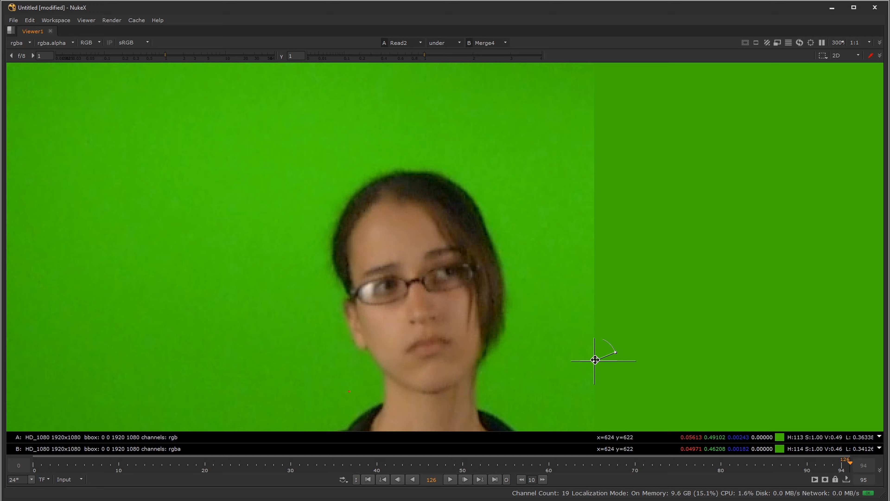
key("w")
key("space")
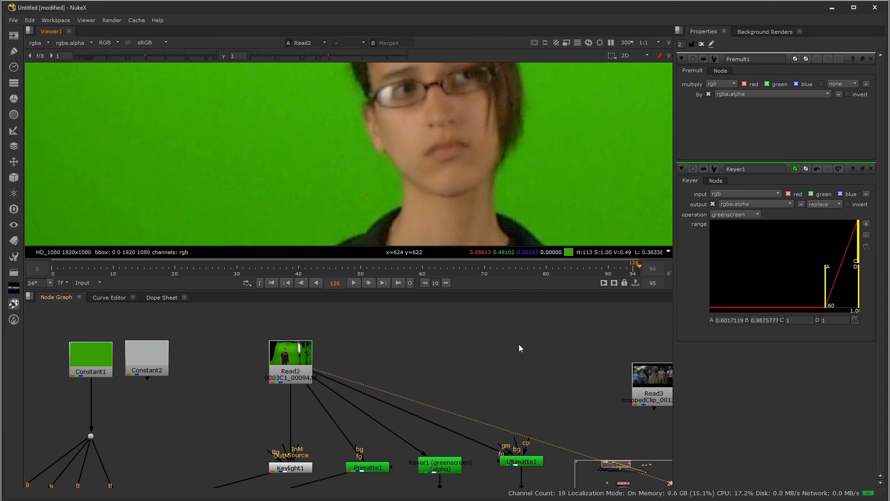
Step: Move the Read5 Pulp Fiction clip to the far side of Read1, leaving Read4 and Read1 side by side
middle_click_drag(424, 351, 426, 357)
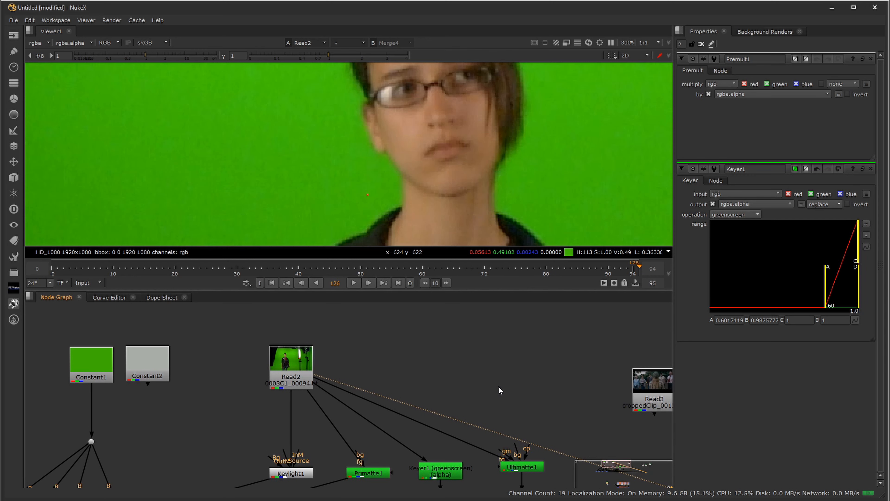
middle_click_drag(544, 373, 426, 362)
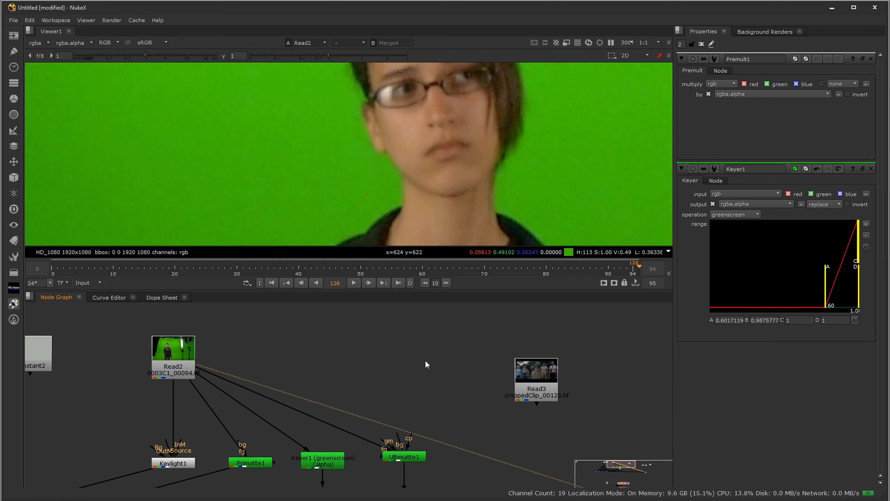
scroll(365, 354, "down", 4)
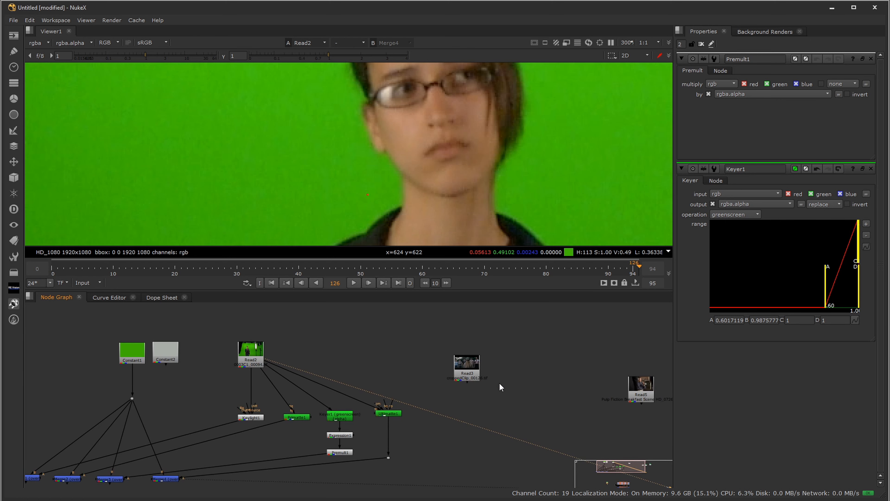
middle_click_drag(556, 383, 266, 347)
scroll(418, 384, "up", 4)
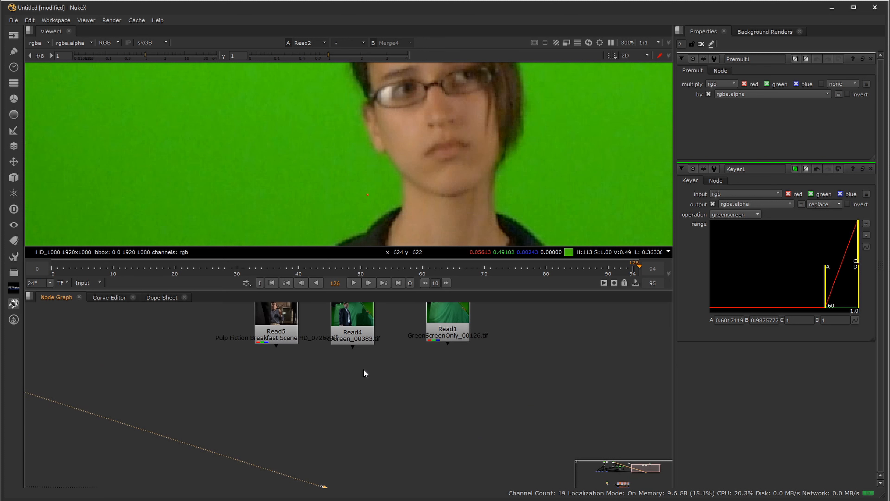
middle_click_drag(364, 372, 435, 442)
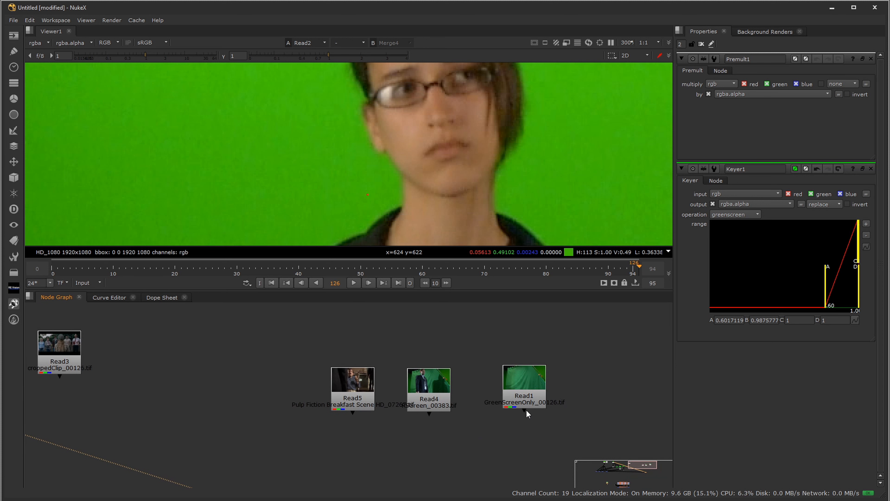
left_click_drag(515, 403, 514, 407)
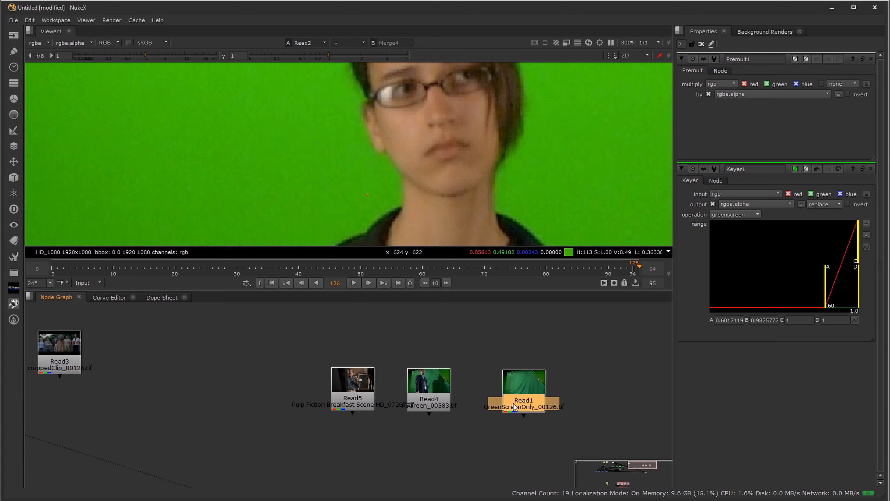
left_click_drag(339, 395, 620, 394)
Step: View Read4, then show the Read5 film clip at frame 7286 with the whole image framed in the viewer
left_click(423, 398)
key("1")
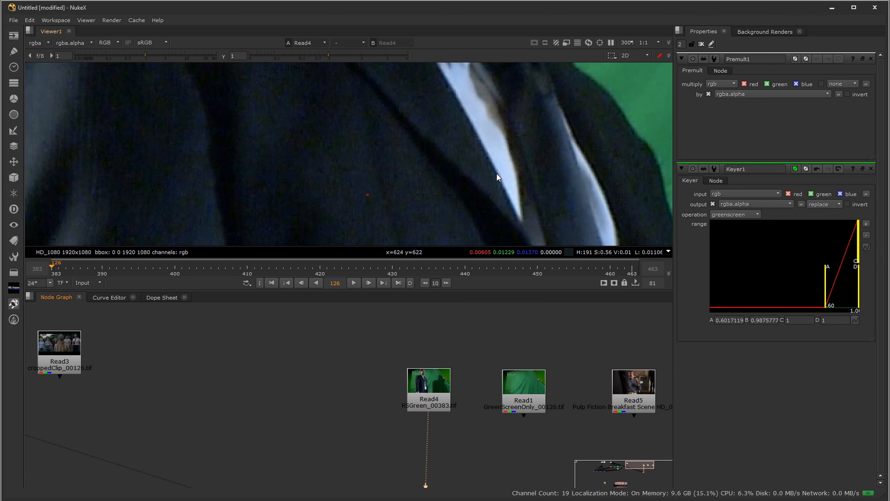
left_click(629, 381)
key("1")
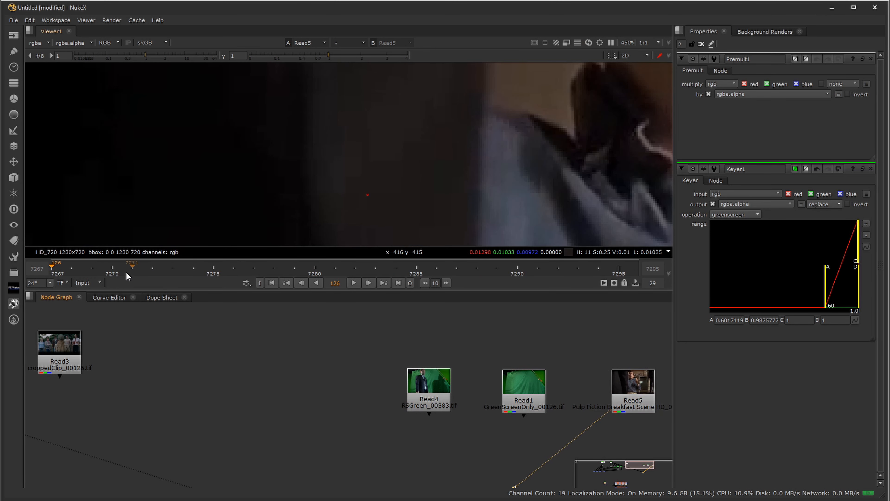
left_click_drag(127, 270, 447, 266)
key("f")
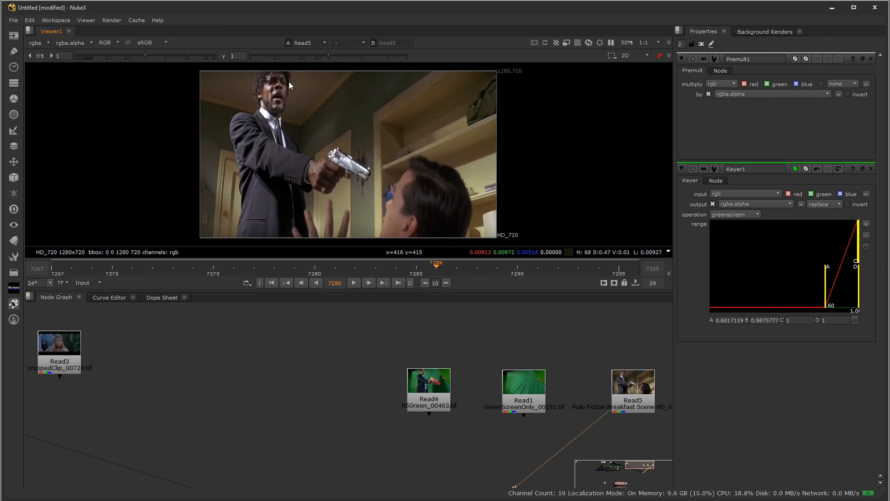
Step: Examine the Read4 green-screen plate of the man with the toy gun in a maximized viewer, then restore the layout
left_click(425, 392)
key("1")
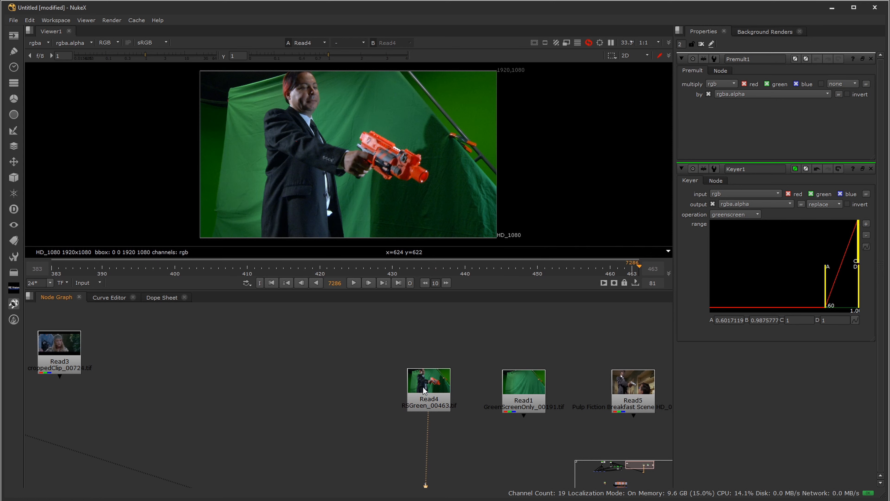
key("space")
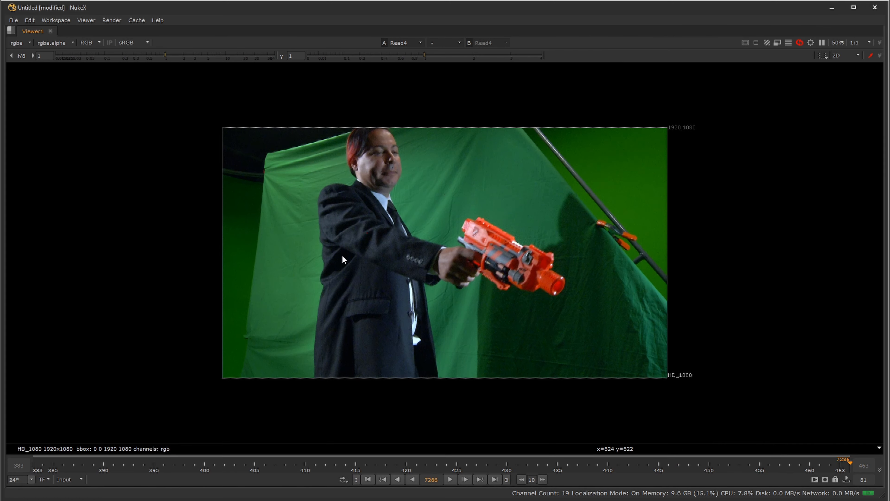
key("f")
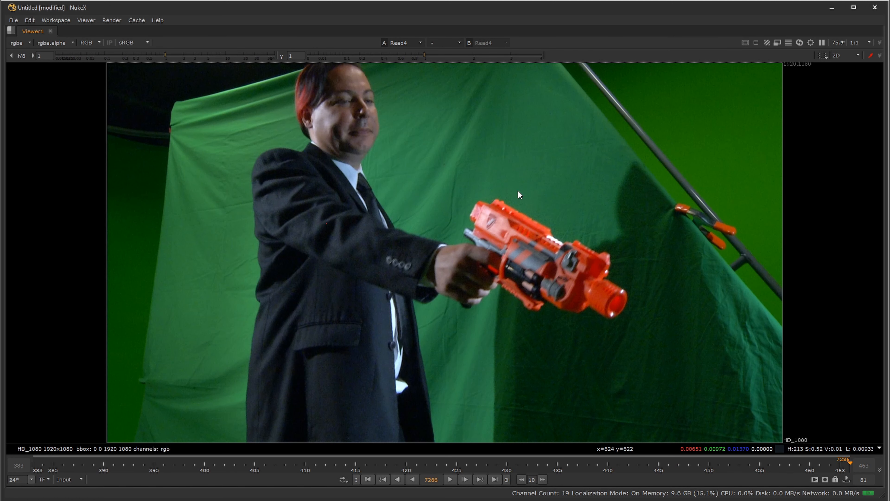
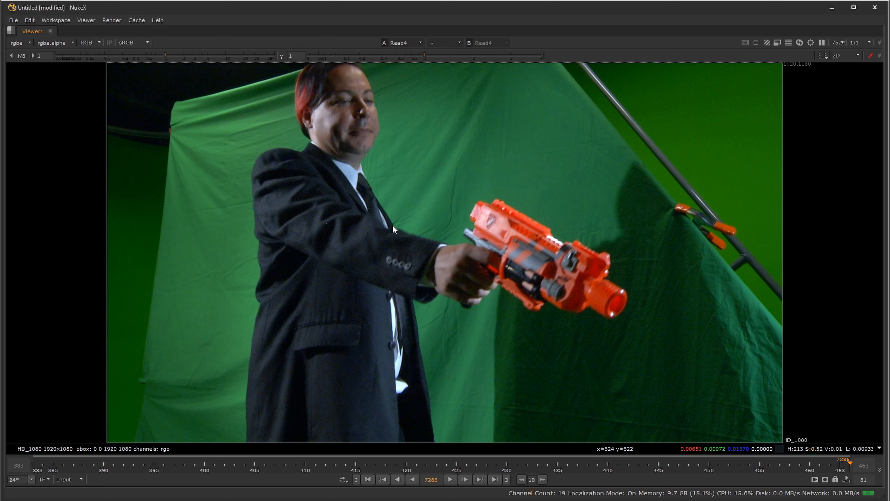
key("space")
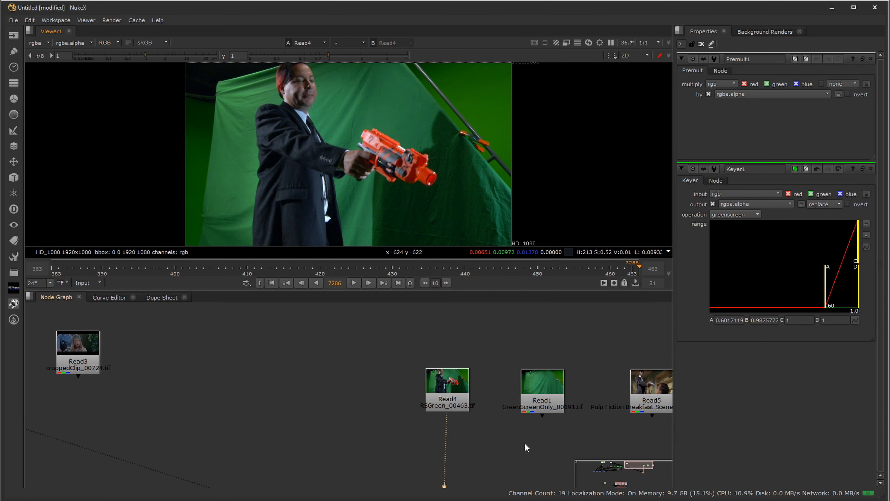
Step: Add a Primatte node to Read4 and place it a little below the plate
left_click(451, 403)
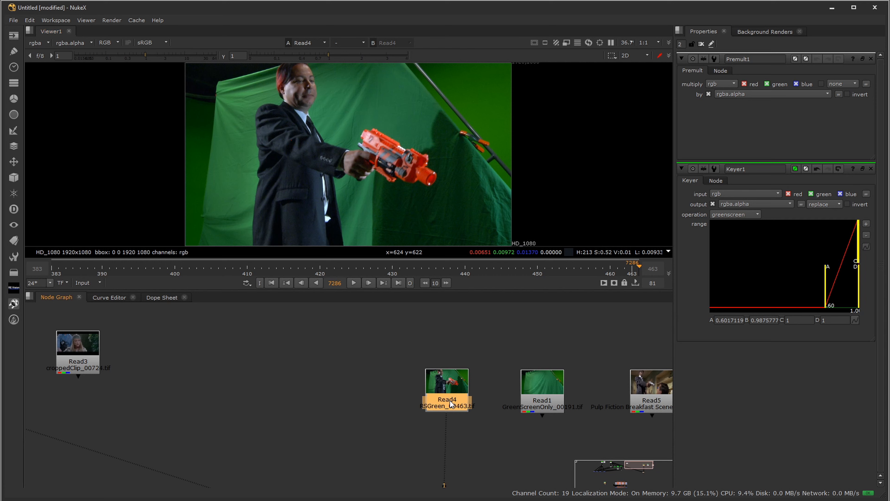
key("Tab")
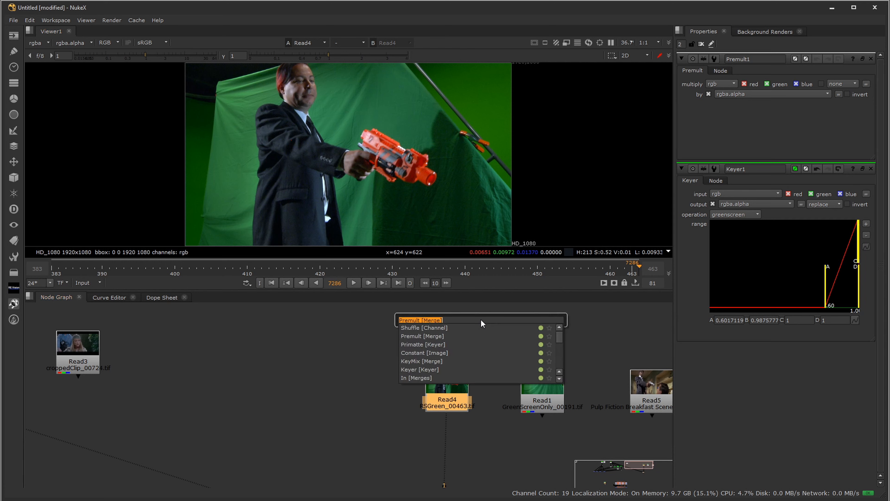
type("prim")
key("Return")
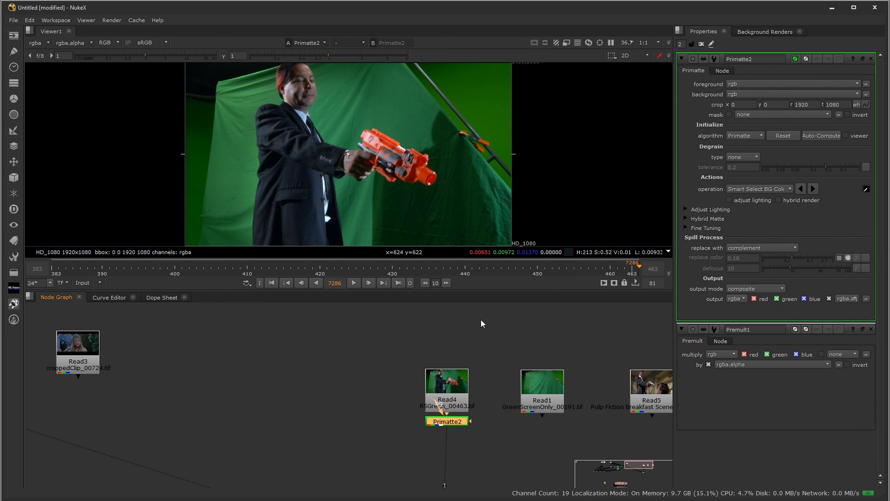
left_click_drag(455, 419, 454, 444)
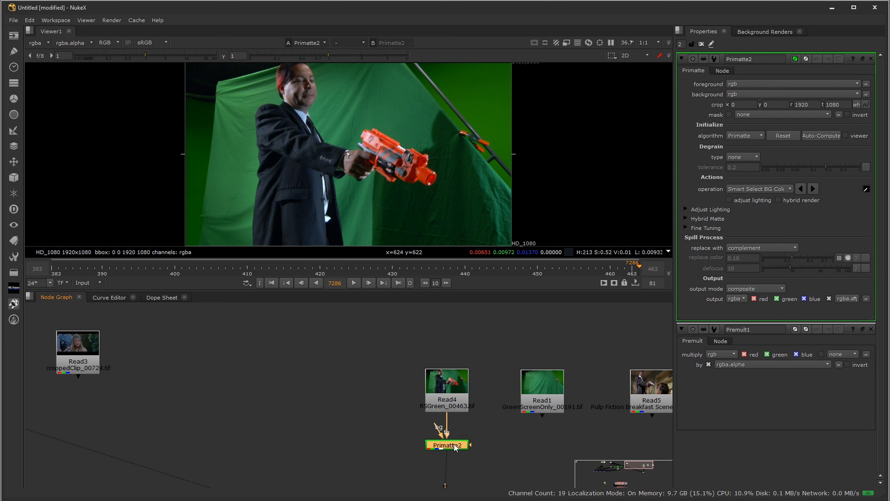
Step: Sample the green cloth beside the man as Primatte2's background colour and inspect the alpha in a maximized viewer
key("ctrl")
left_click(319, 114, "ctrl")
key("a")
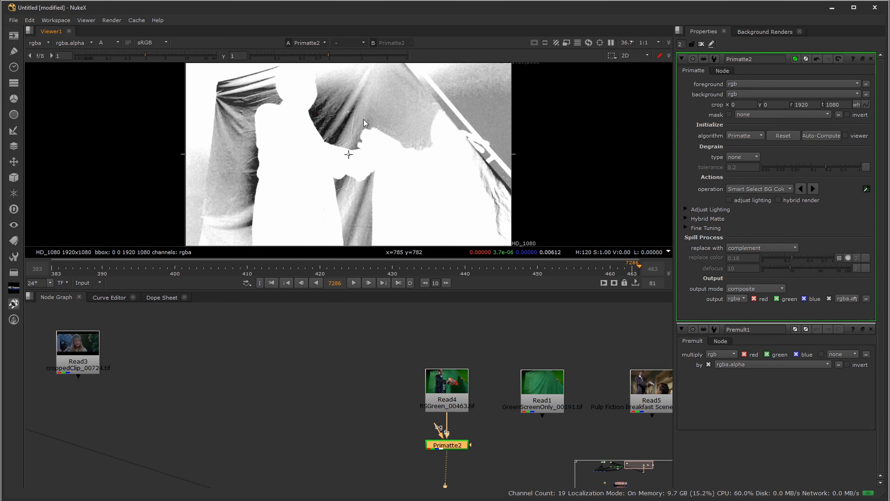
scroll(369, 157, "up", 5)
key("space")
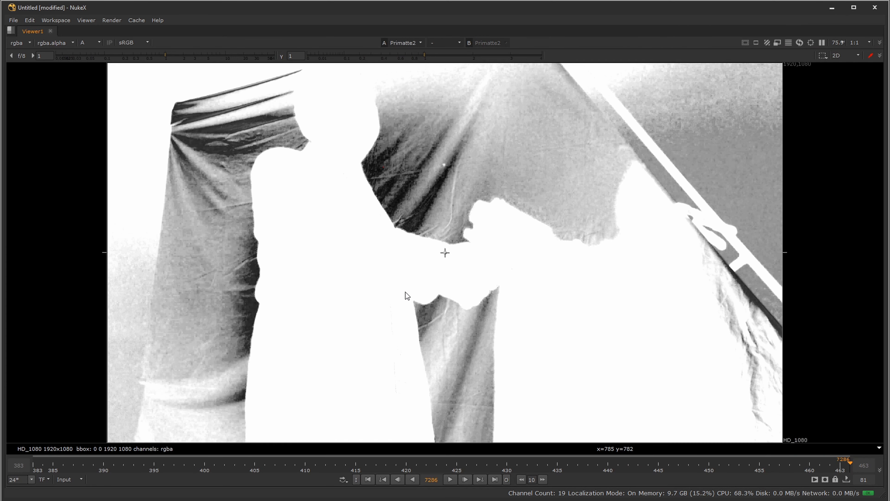
scroll(445, 238, "up", 2)
middle_click_drag(448, 214, 463, 271)
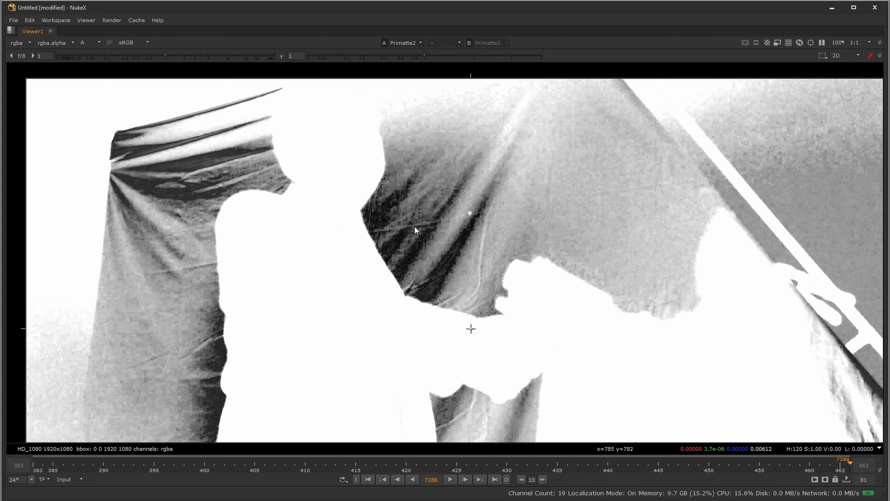
Step: Sample more of the cloth beside the man's chest with Smart Select BG Color and switch the viewer to colour
left_click_drag(414, 226, 423, 244, "ctrl")
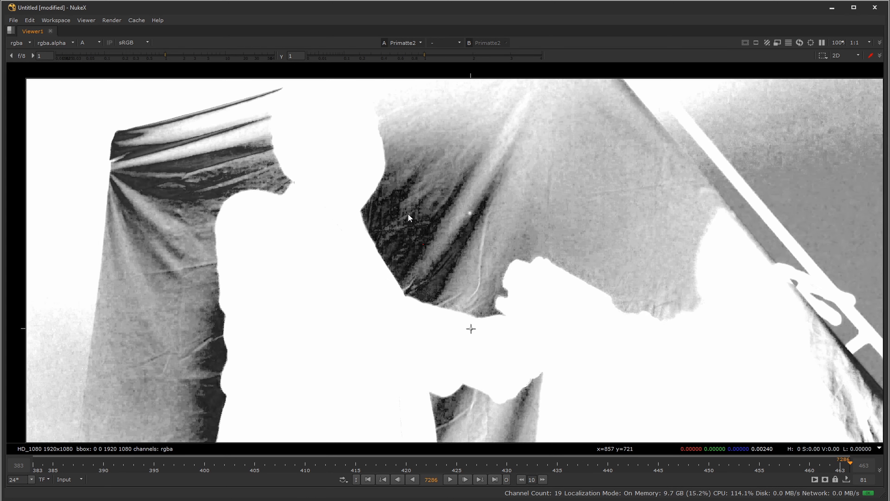
left_click_drag(409, 215, 407, 245, "ctrl")
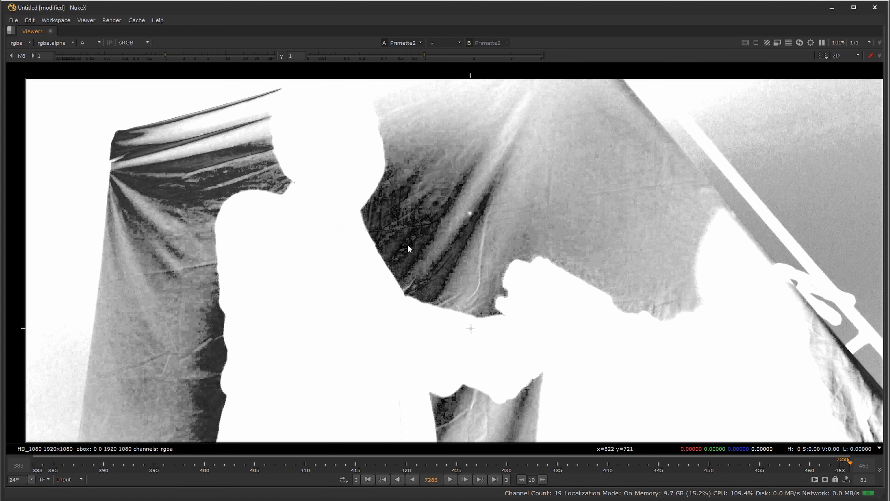
key("a")
key("a")
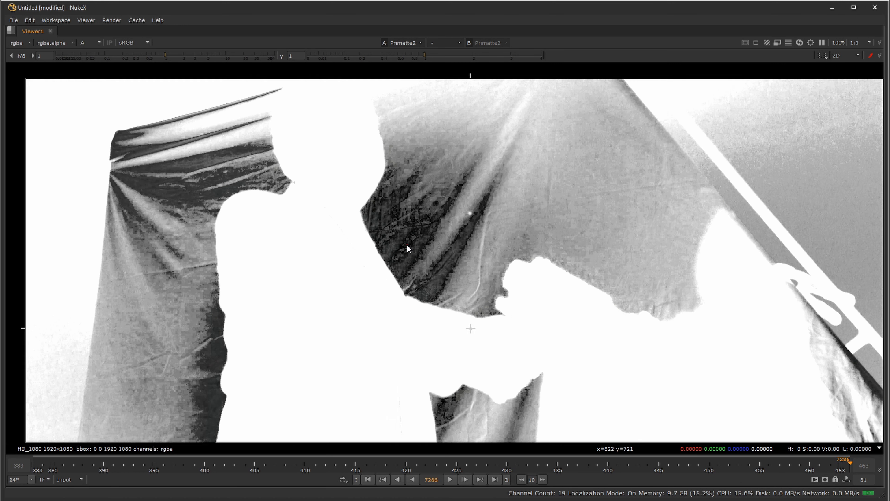
key("a")
Step: Restore the layout, show the original Read4 plate, and delete Primatte2
key("space")
left_click(463, 389)
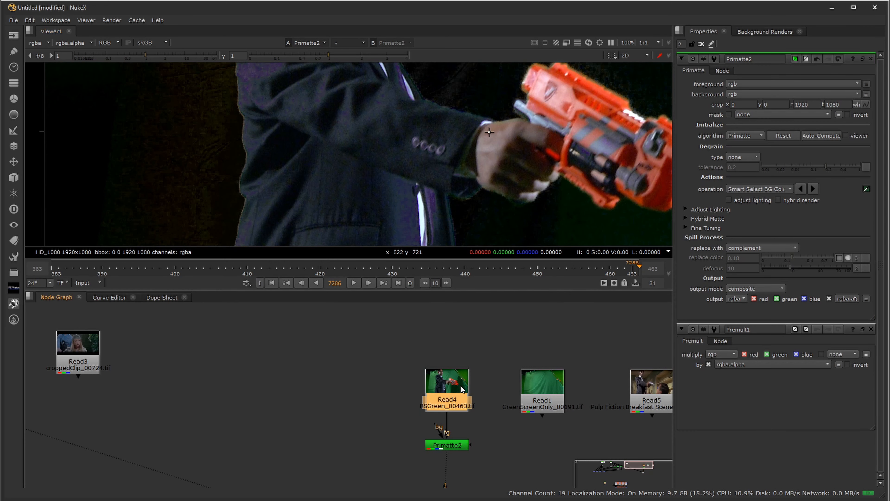
key("1")
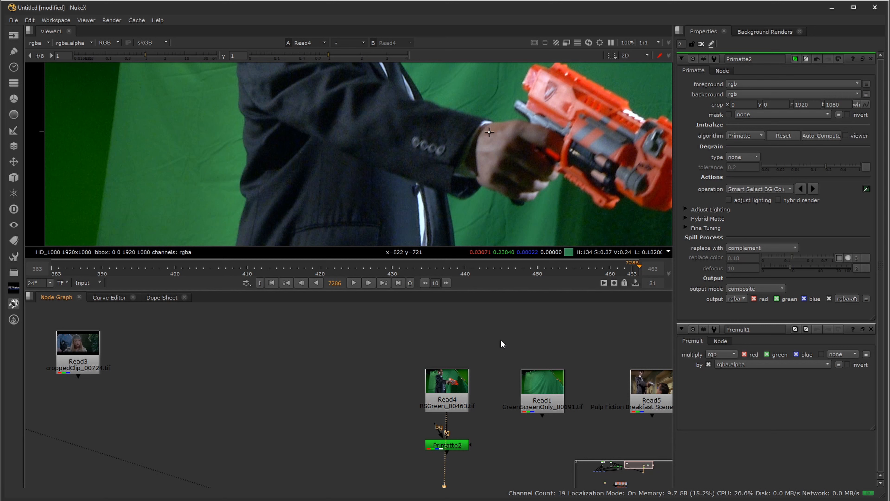
left_click(461, 447)
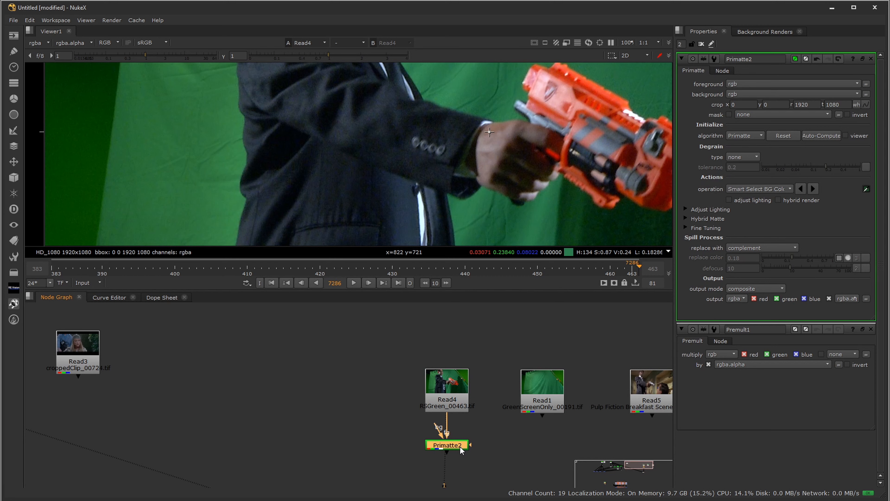
key("Delete")
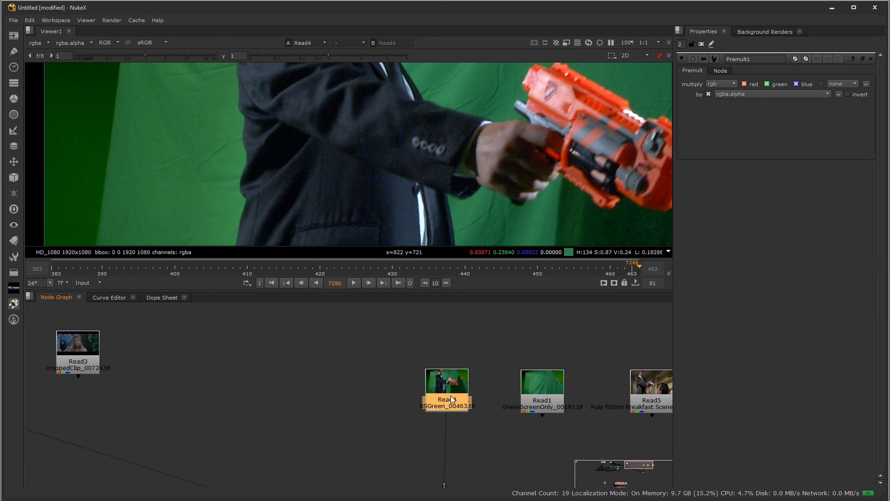
key("f")
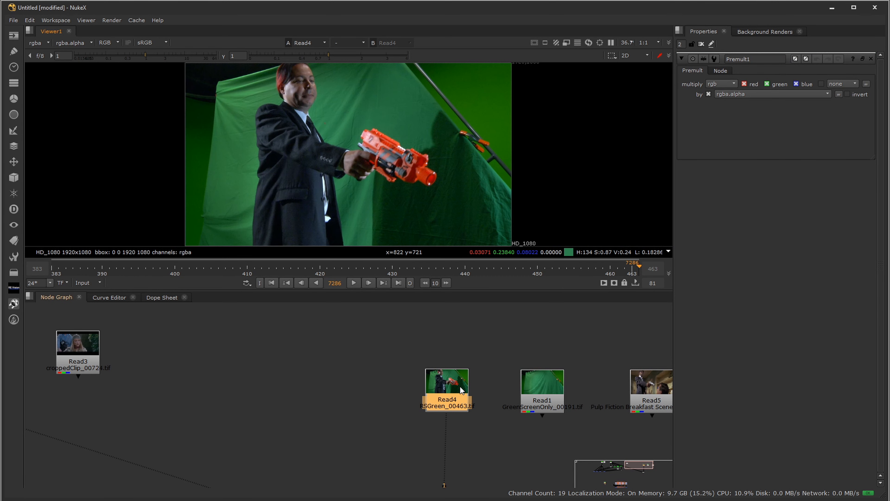
Step: Load Read4 into the viewer's first input and the Read1 clean green-screen plate into its second
left_click(349, 331)
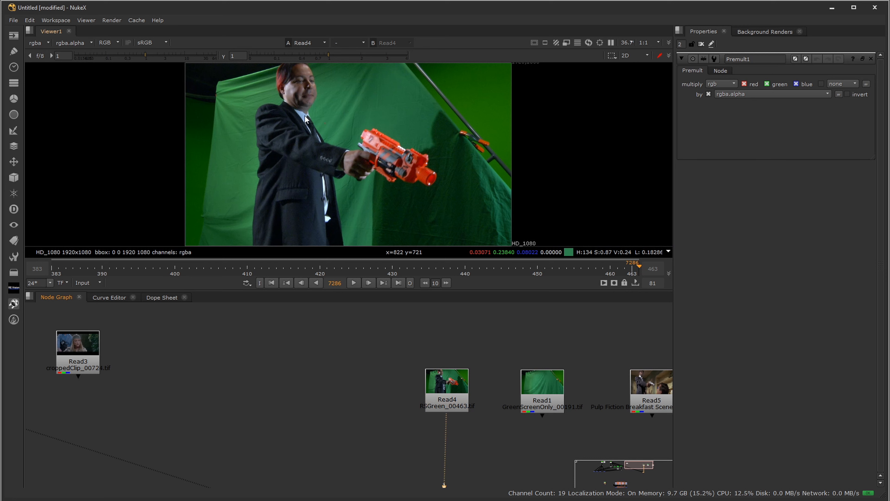
left_click(542, 406)
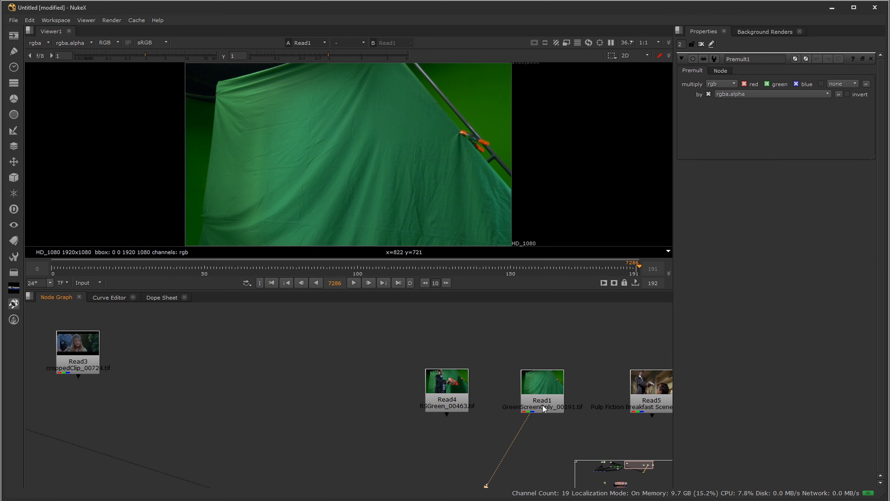
key("2")
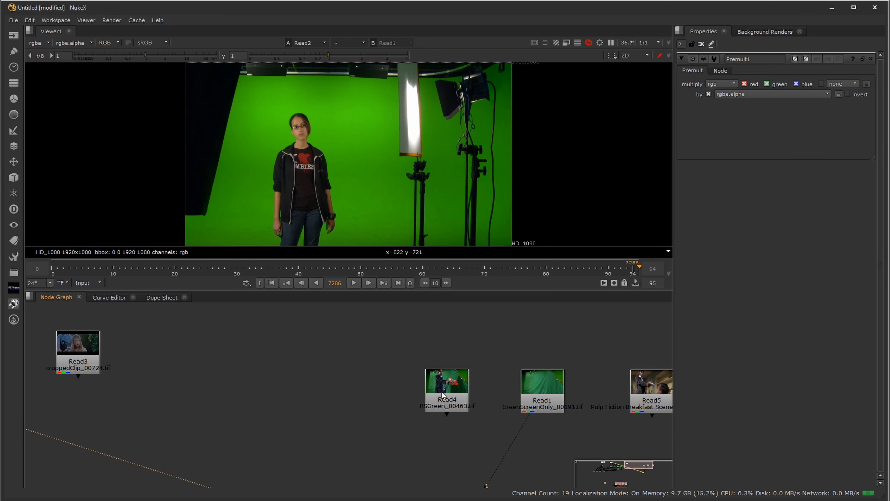
left_click(441, 392)
key("1")
left_click(553, 401)
key("2")
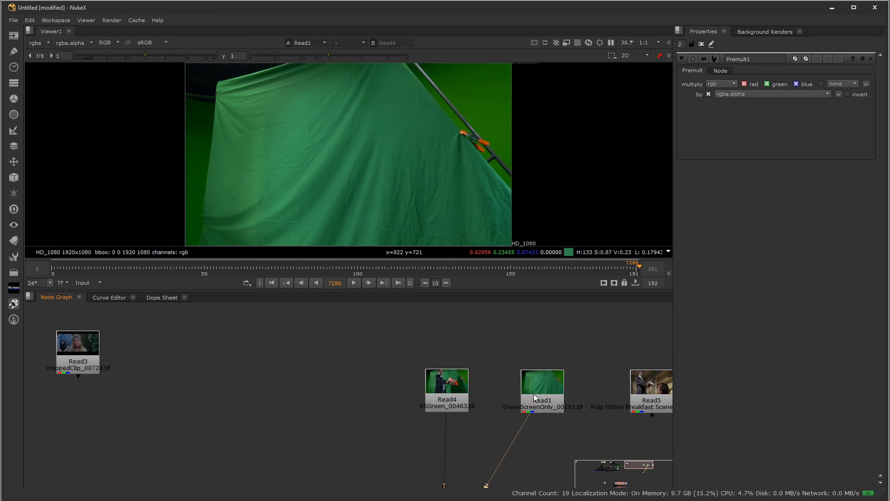
Step: Compare the Read4 plate with the Read1 clean plate by switching repeatedly between the two viewer inputs
key("1")
key("2")
key("1")
key("2")
key("2")
key("1")
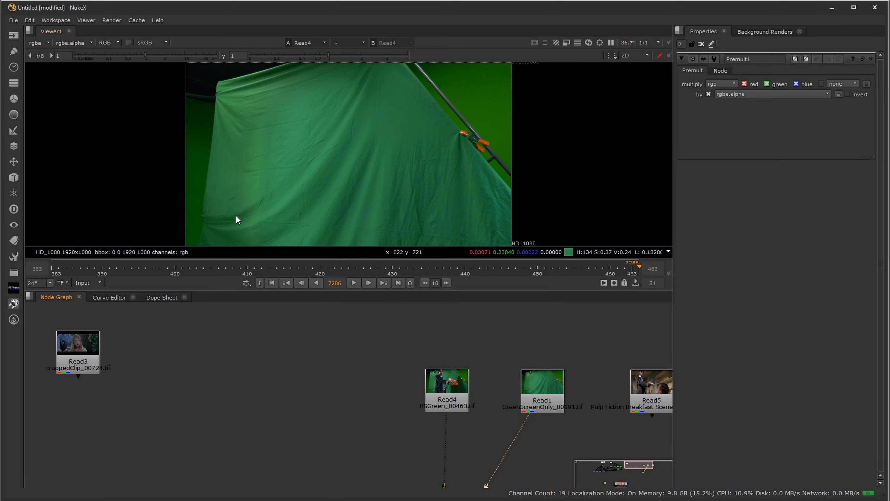
key("2")
key("1")
key("2")
key("1")
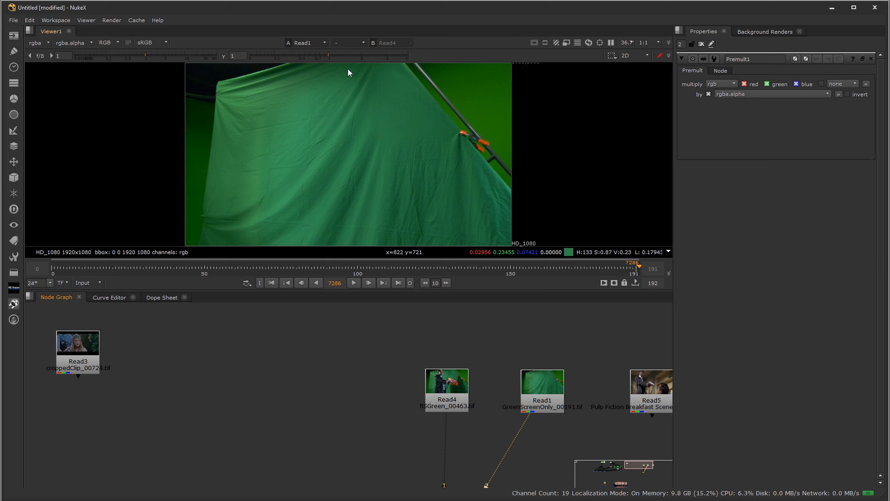
Step: Flip between the man's plate and the empty green-screen plate to examine how the cloth differs around and behind him
key("1")
key("2")
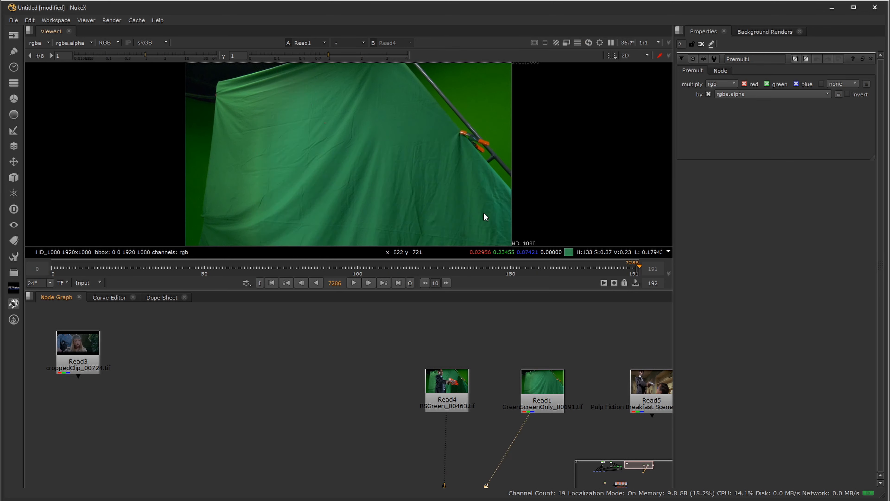
key("1")
key("2")
key("1")
key("2")
key("1")
key("2")
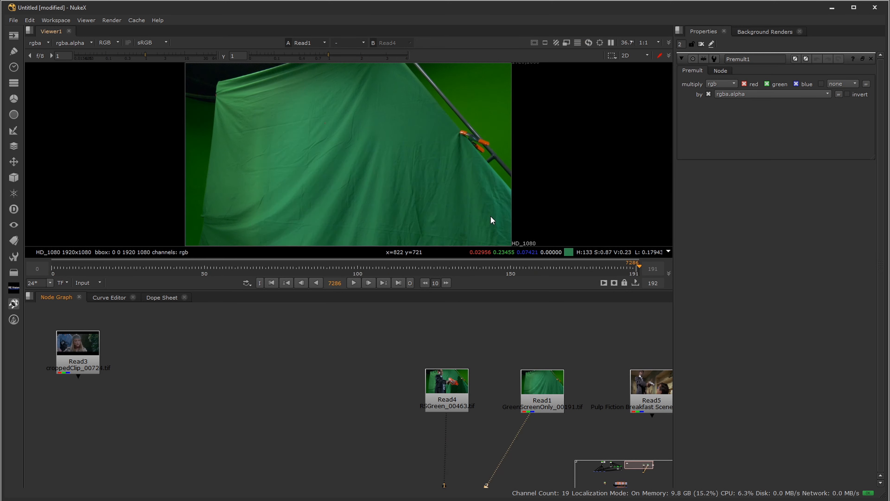
key("1")
key("2")
key("1")
key("2")
key("1")
key("2")
key("1")
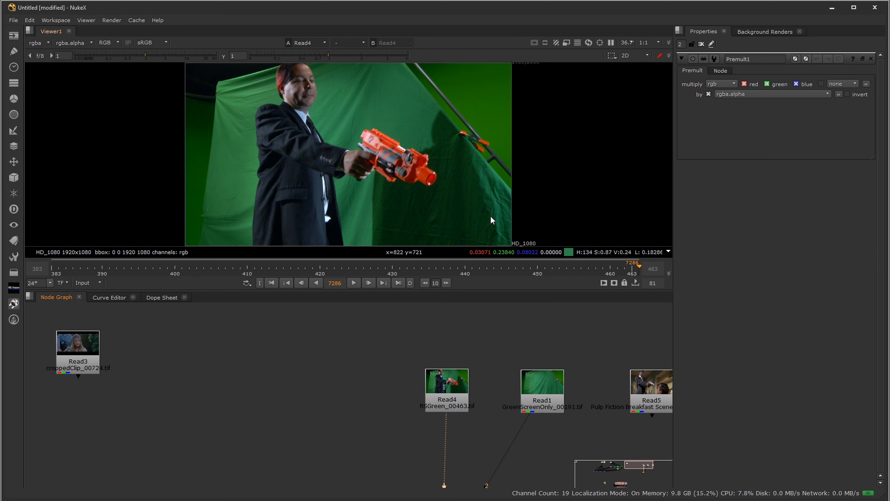
key("2")
key("1")
key("2")
key("1")
key("2")
key("1")
key("2")
key("1")
key("2")
key("1")
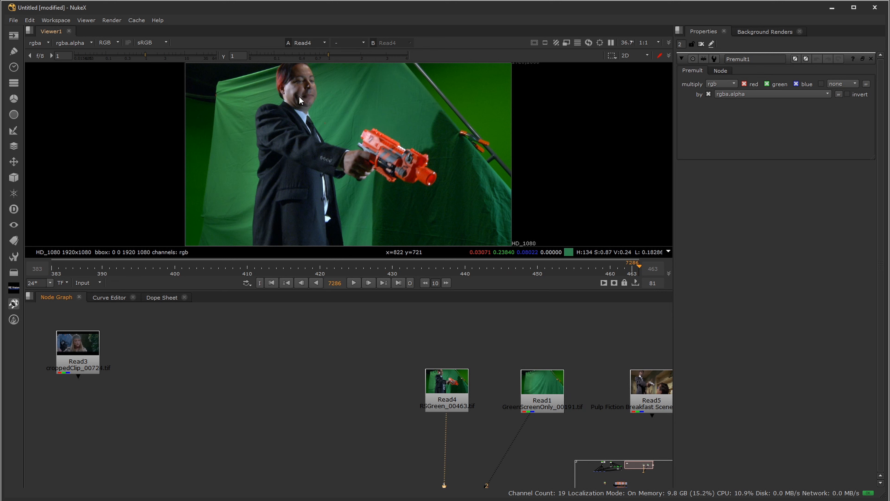
Step: Add a Difference node below the plates and connect Read4 and Read1 to its two inputs
key("Tab")
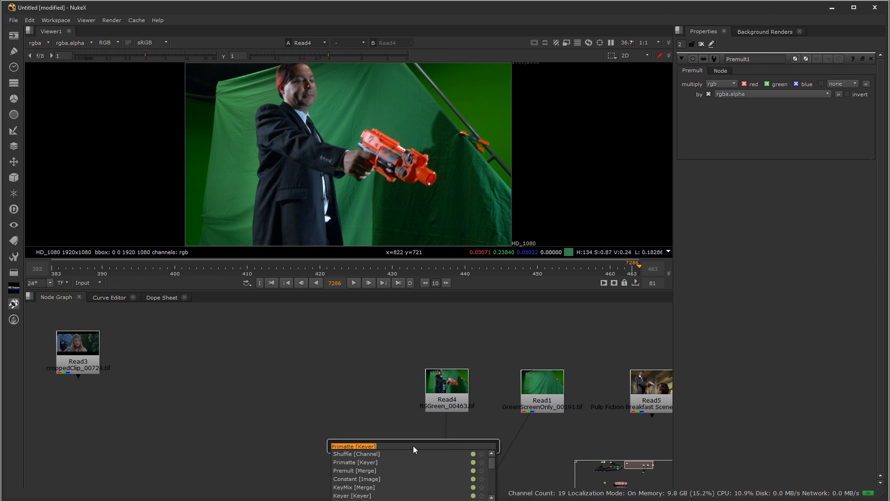
type("diff")
key("Down")
key("Return")
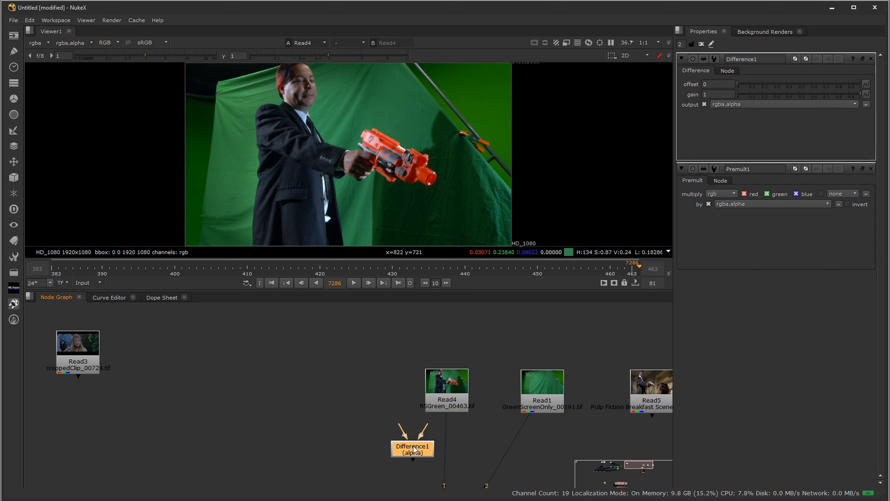
left_click_drag(413, 446, 436, 392)
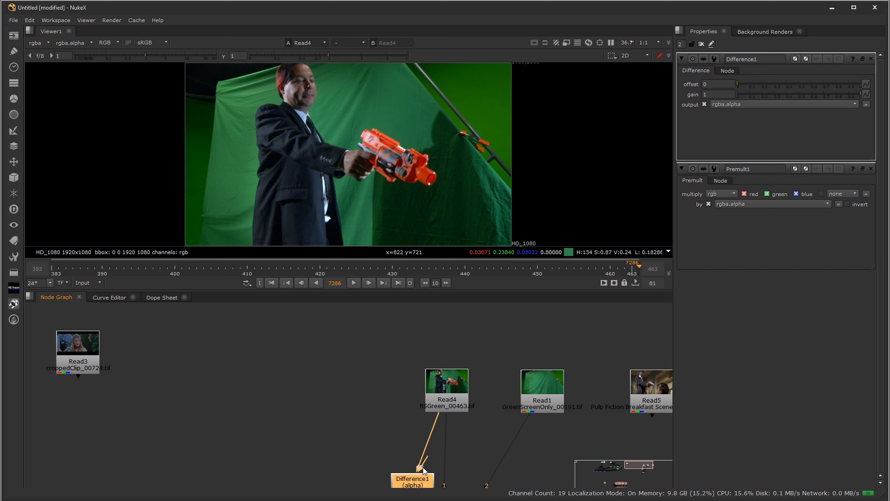
left_click_drag(428, 464, 491, 456)
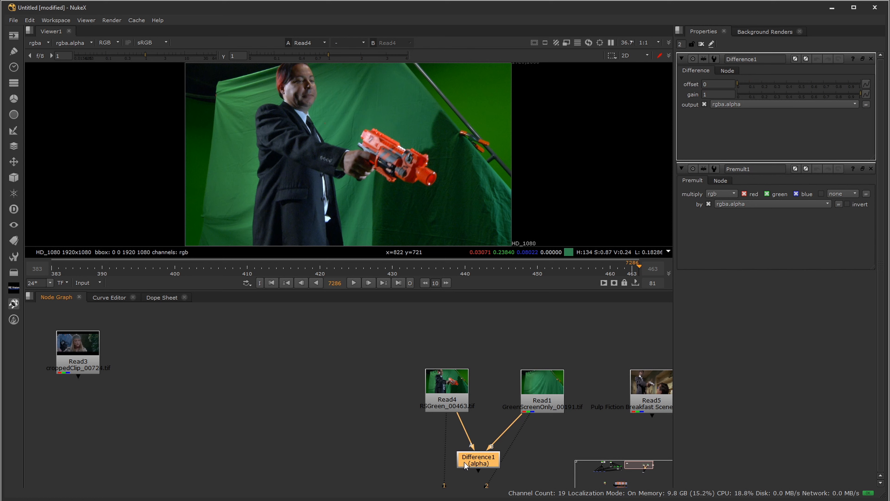
Step: Show Difference1's alpha channel in the viewer and set its gain to 10
key("1")
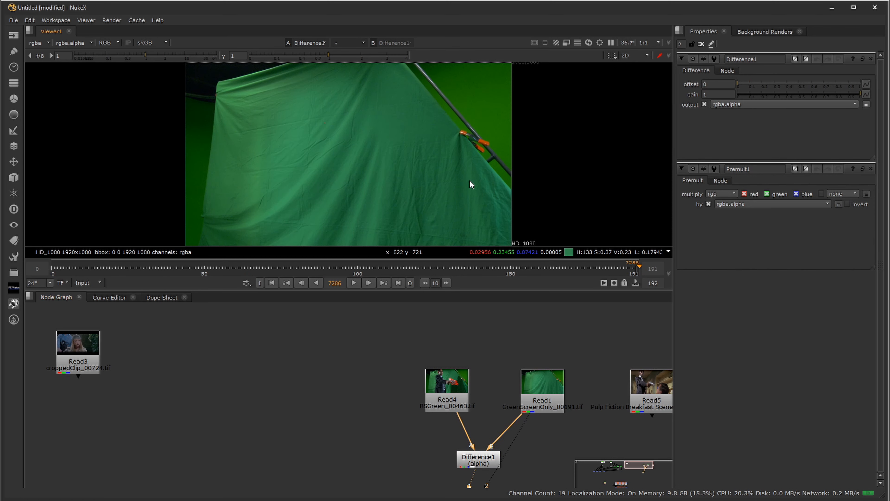
key("a")
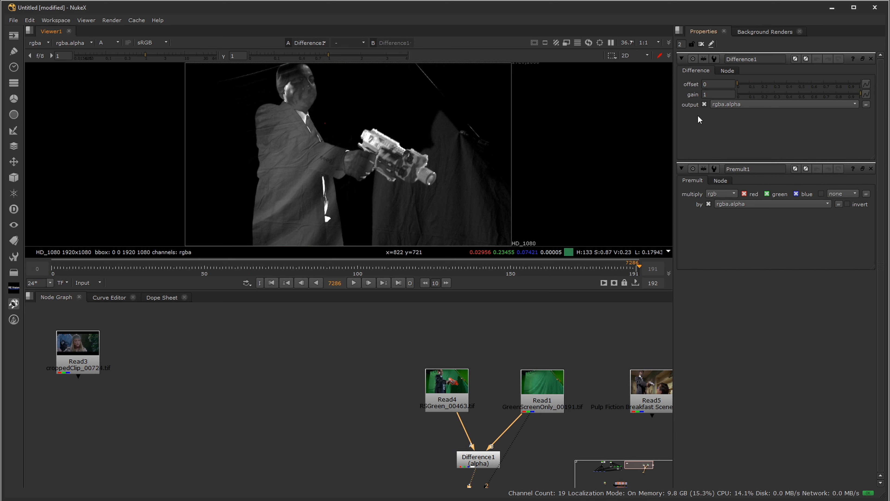
left_click(716, 95)
mouse_move(860, 94)
left_mouse_down()
mouse_move(778, 92)
mouse_move(861, 93)
left_mouse_up()
left_click(715, 93)
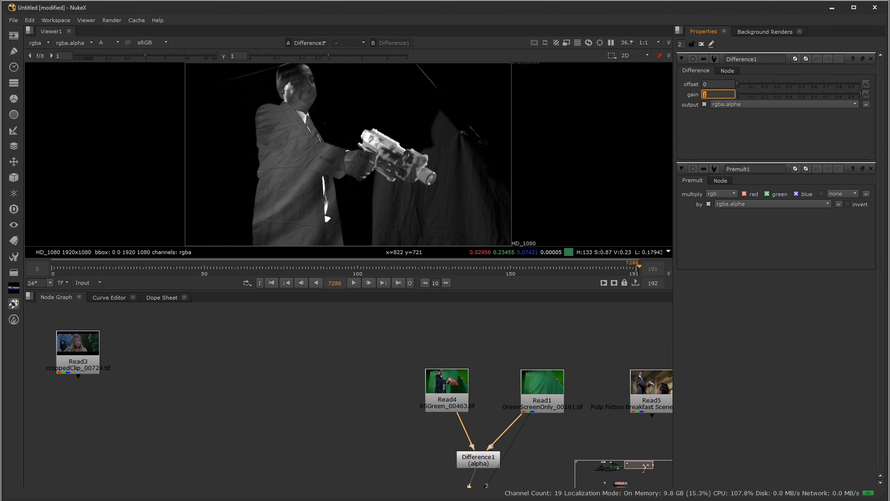
type("10")
key("Return")
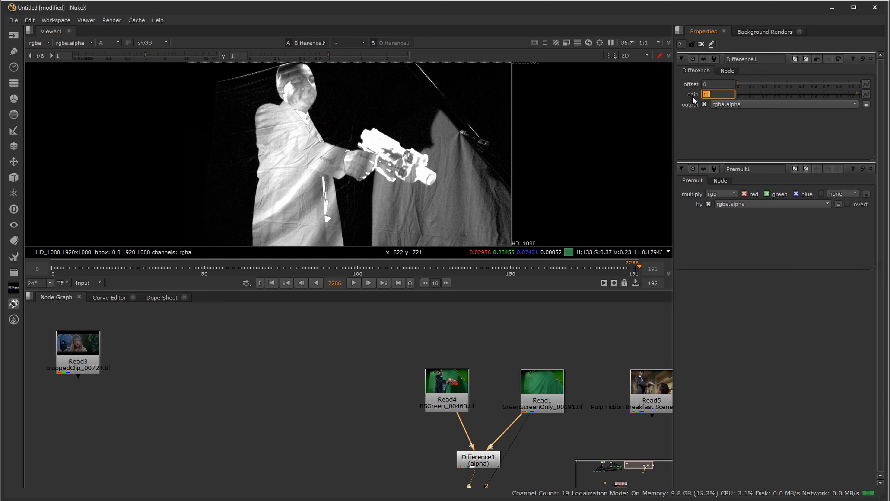
Step: Step Difference1's gain up and down while watching the man's matte fill in, ending at 46
left_click(729, 95)
key("BackSpace")
type("1")
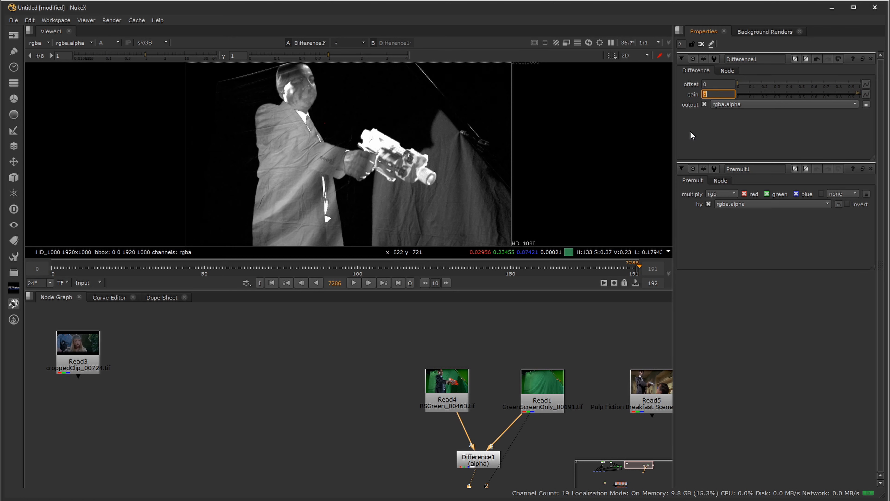
type("0")
key("Up")
key("Up")
key("Up")
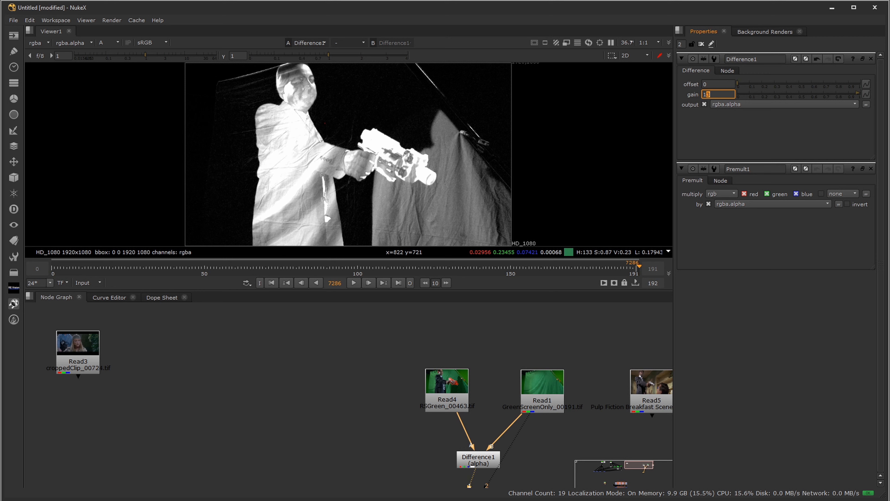
key("Up")
key("Up")
key("Up")
key("Up")
key("Up")
key("Up")
key("Up")
key("Up")
key("Up")
key("Up")
key("Up")
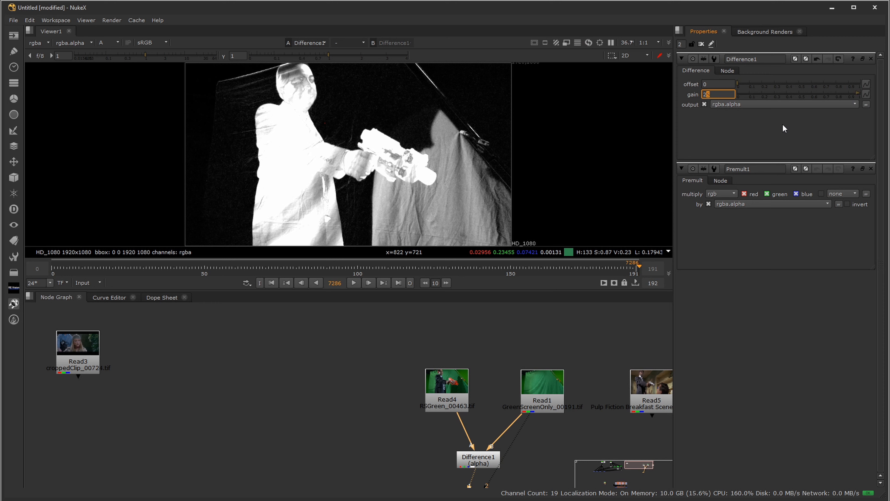
key("Up")
key("Up")
key("Up")
key("Up")
key("Up")
key("Up")
key("Up")
key("Up")
key("Up")
key("Up")
key("Up")
key("Up")
key("Up")
key("Up")
key("Up")
key("Up")
key("Up")
key("Up")
key("Up")
key("Up")
key("Down")
key("Down")
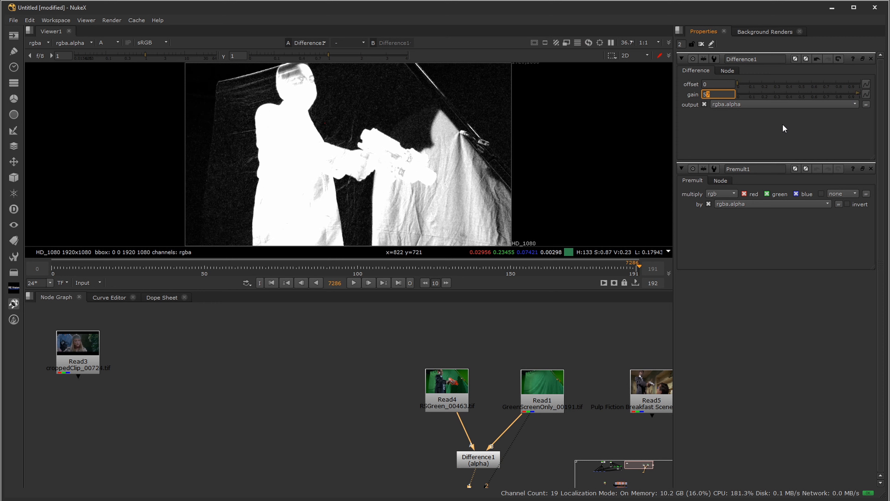
key("Down")
key("Down")
key("Down")
key("Down")
key("Down")
key("Down")
key("Down")
key("Down")
key("Down")
key("Down")
key("Down")
key("Down")
key("Down")
key("Down")
key("Down")
key("Down")
key("Down")
key("Down")
key("Down")
key("Down")
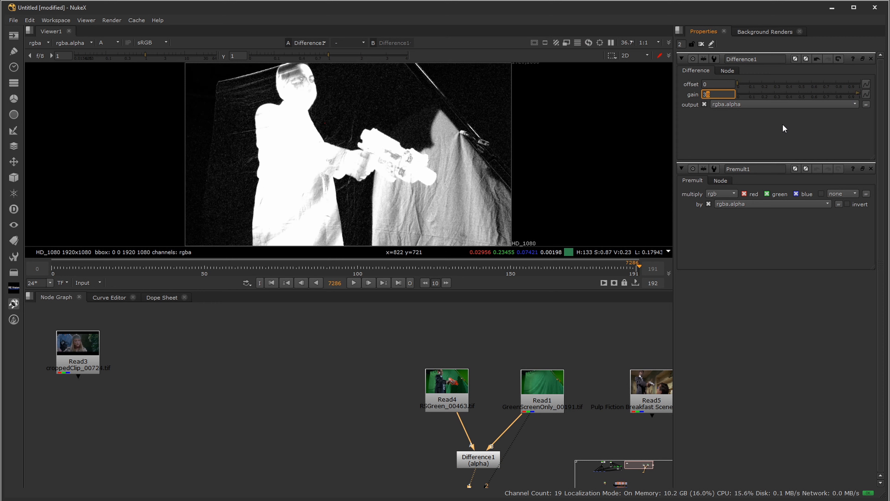
key("Up")
key("Up")
key("Up")
key("Up")
key("Up")
key("Up")
key("Up")
key("Up")
key("Up")
key("Up")
key("Up")
key("Up")
key("Up")
key("Up")
key("Up")
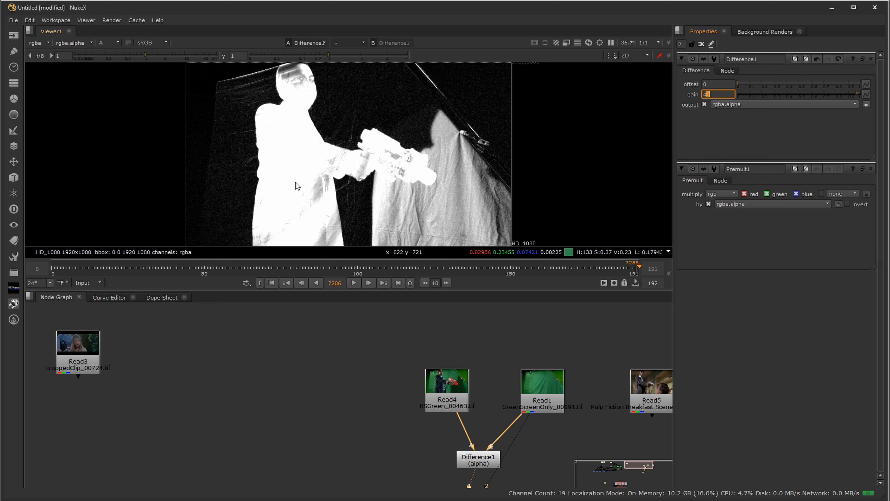
key("Up")
key("Up")
key("Up")
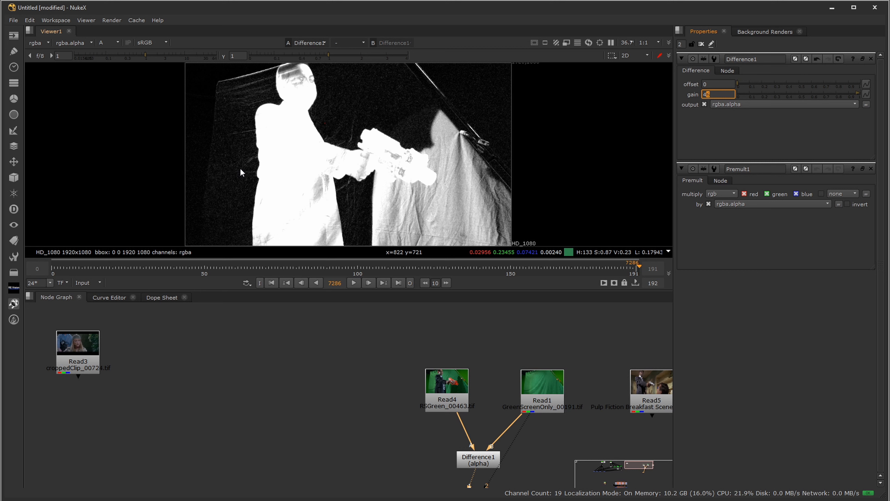
Step: Try Difference1 offsets of 0.1 and 0.01, ending at 0.02
left_click(715, 84)
type(".1")
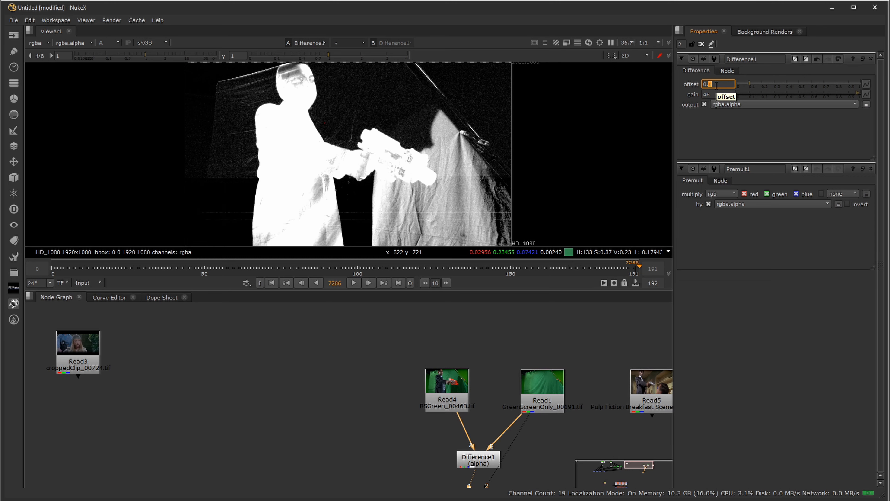
key("BackSpace")
type("01")
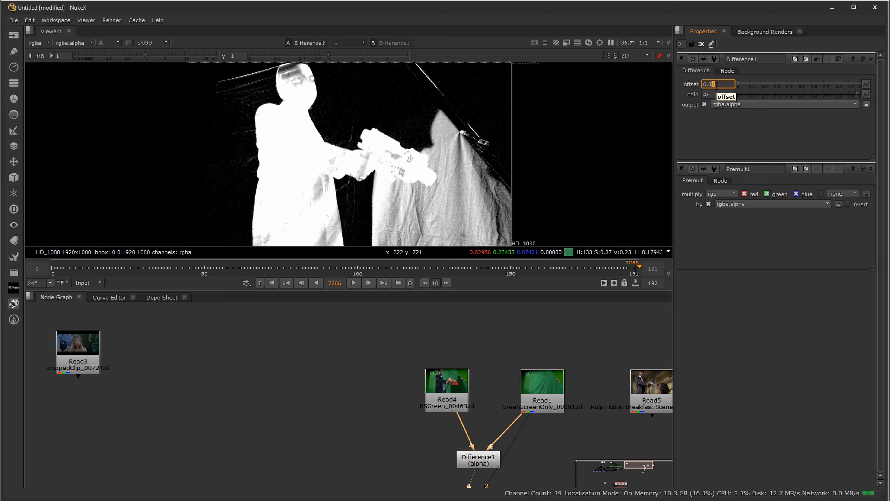
key("Up")
Step: Return the viewer to colour and add a Premult node after Difference1, spaced slightly below it
middle_click_drag(428, 425, 402, 373)
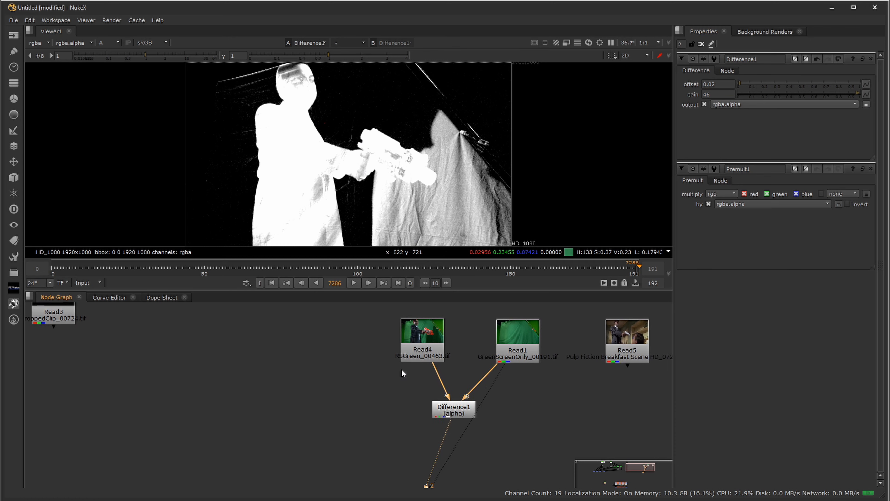
key("a")
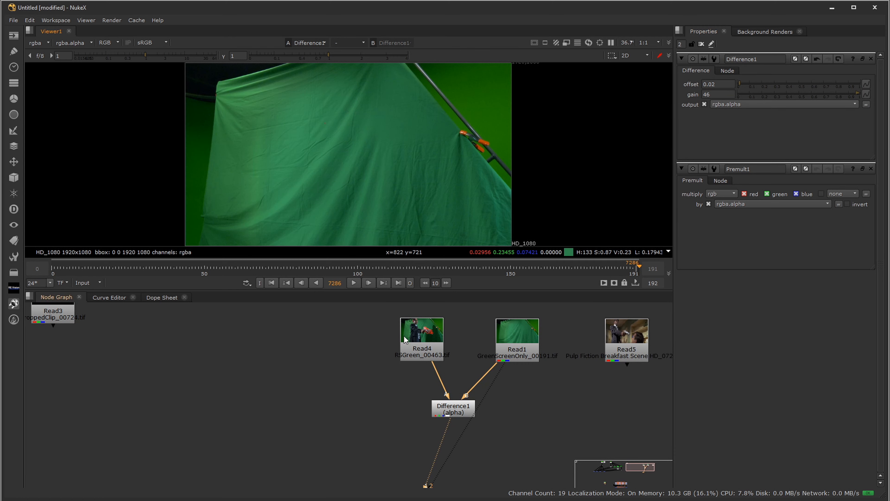
left_click(460, 412)
key("Tab")
type("prem")
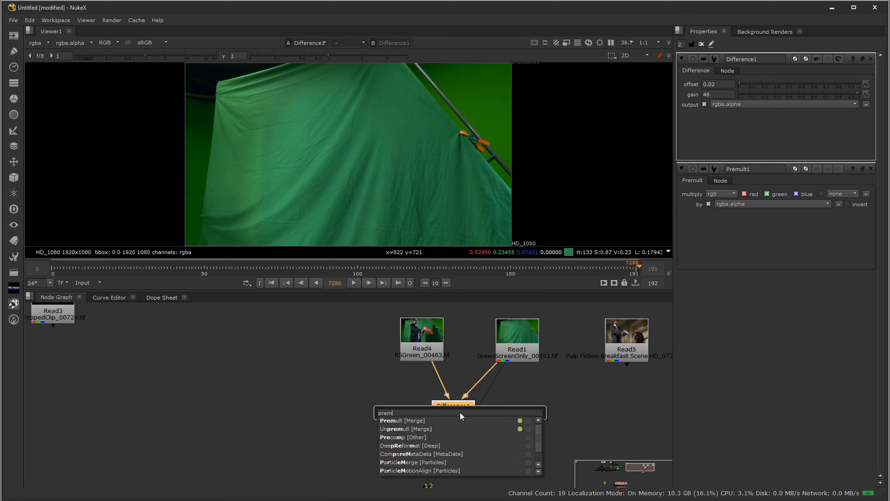
key("Return")
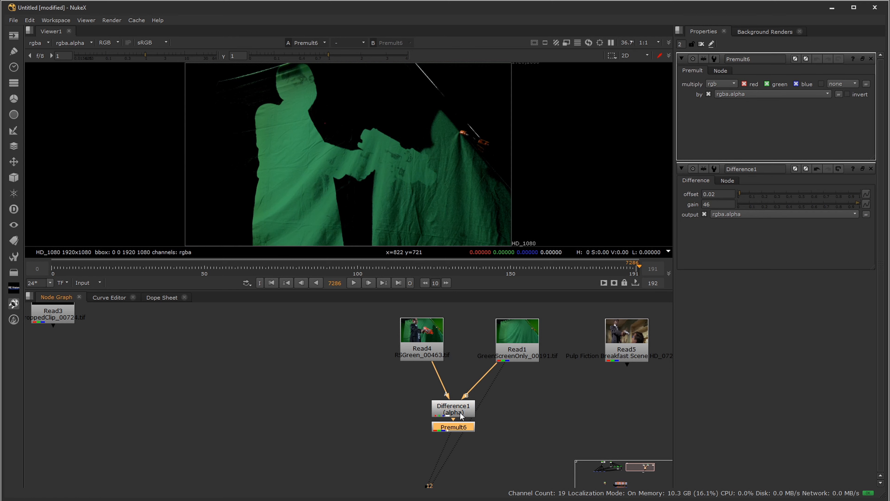
left_click_drag(455, 430, 456, 447)
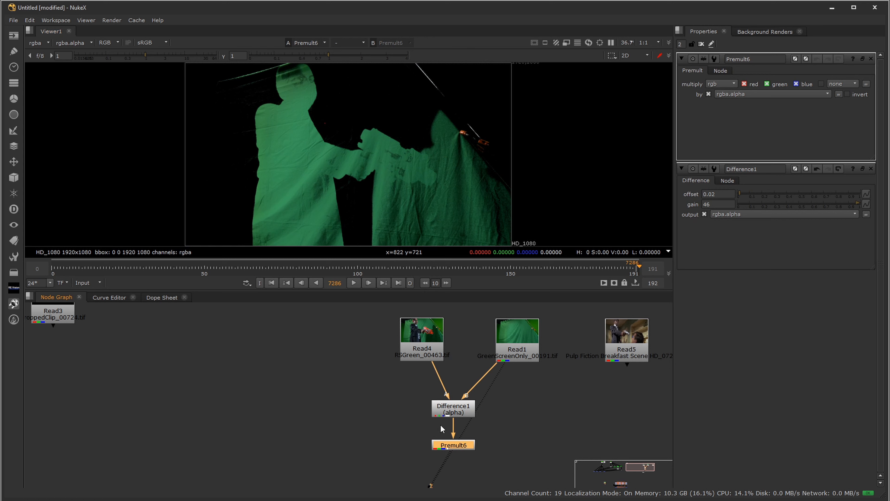
Step: Swap Difference1's two inputs and inspect the keyed man's sleeve and gun edges up close in the enlarged viewer
left_click(452, 412)
key("shift+x")
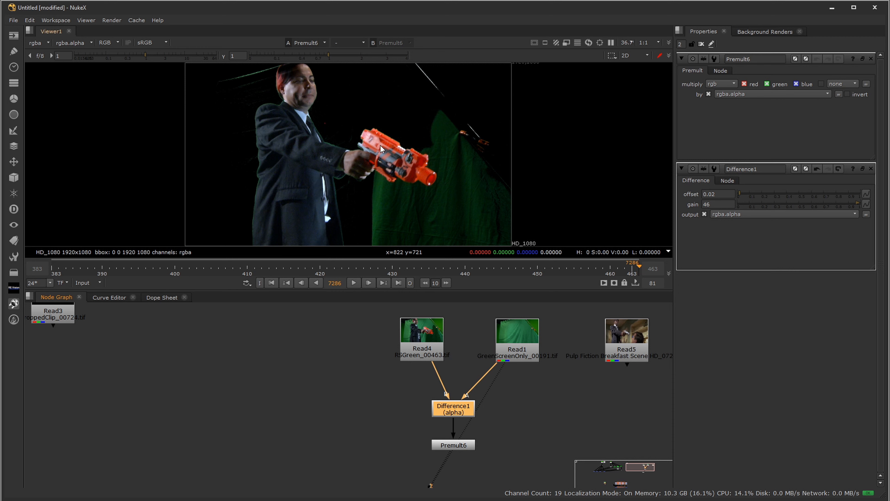
scroll(307, 138, "up", 4)
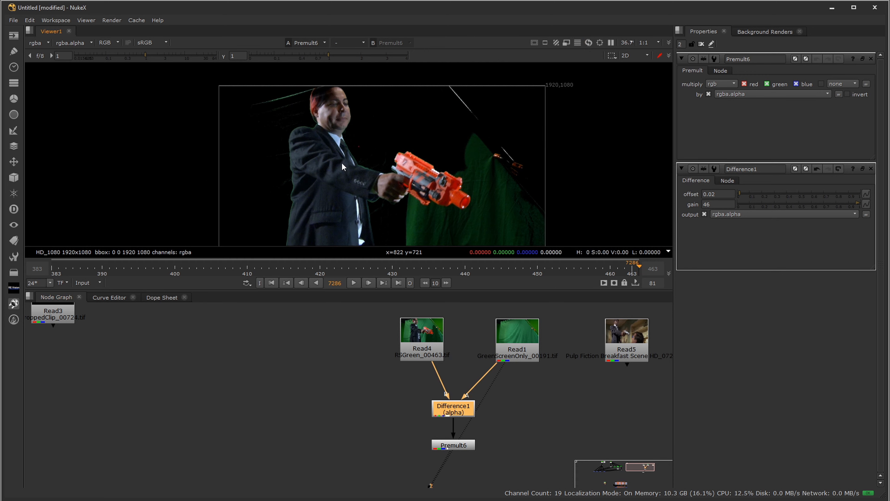
key("space")
scroll(408, 223, "up", 3)
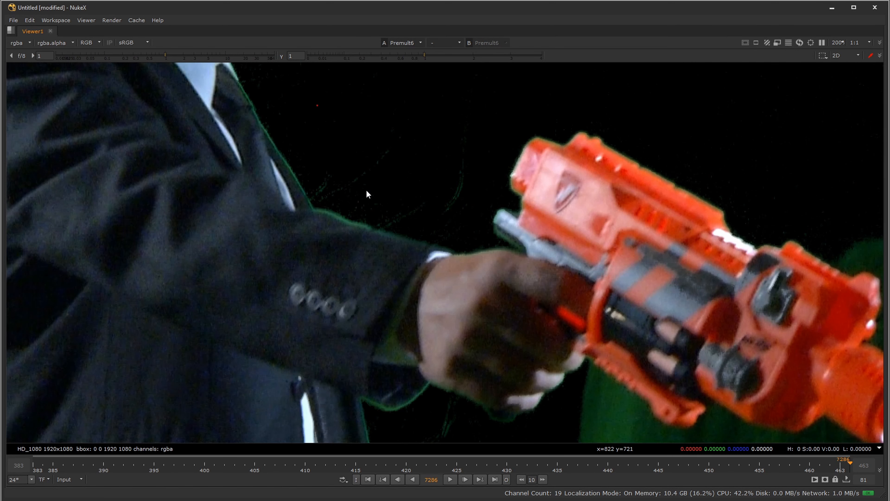
scroll(393, 223, "down", 5)
key("space")
Step: Duplicate the Expression1 node and insert the copy between Difference1 and Premult6
middle_click_drag(361, 421, 469, 425)
scroll(418, 401, "down", 3)
middle_click_drag(161, 414, 272, 406)
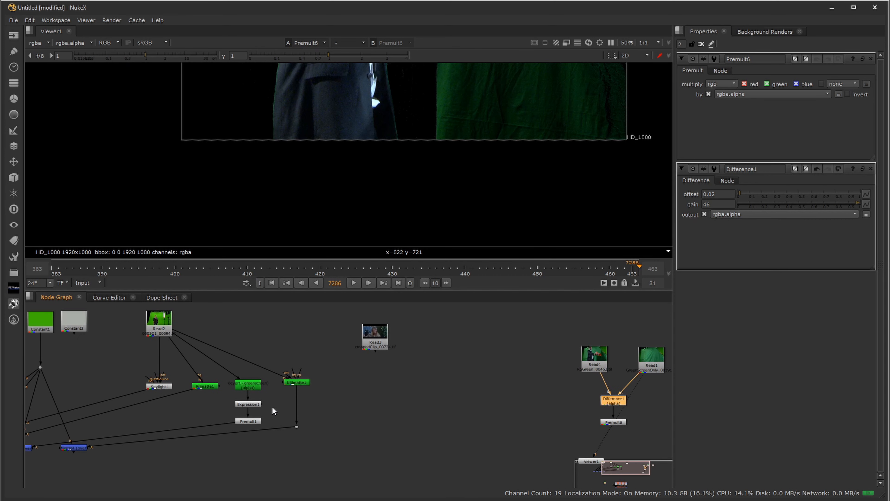
left_click(257, 405)
left_click(414, 422)
key("ctrl+v")
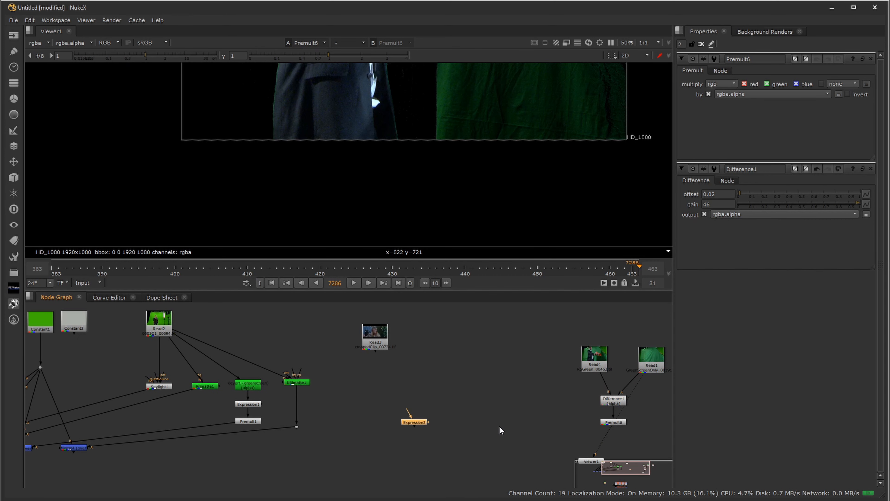
middle_click_drag(462, 420, 335, 416)
left_click_drag(297, 419, 488, 412)
Step: Check the keyed man's head and upper body in the alpha channel, and return the viewer to colour
middle_click_drag(441, 191, 426, 291)
middle_click_drag(432, 169, 436, 252)
middle_click_drag(399, 122, 429, 170)
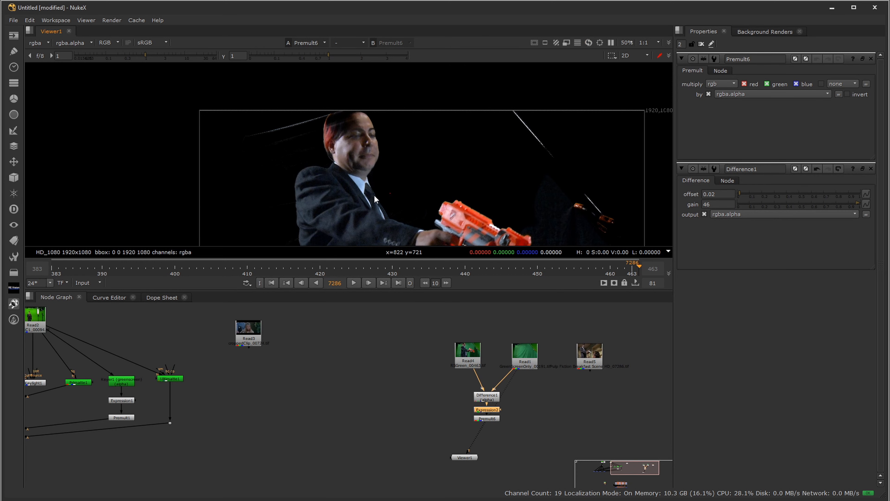
key("a")
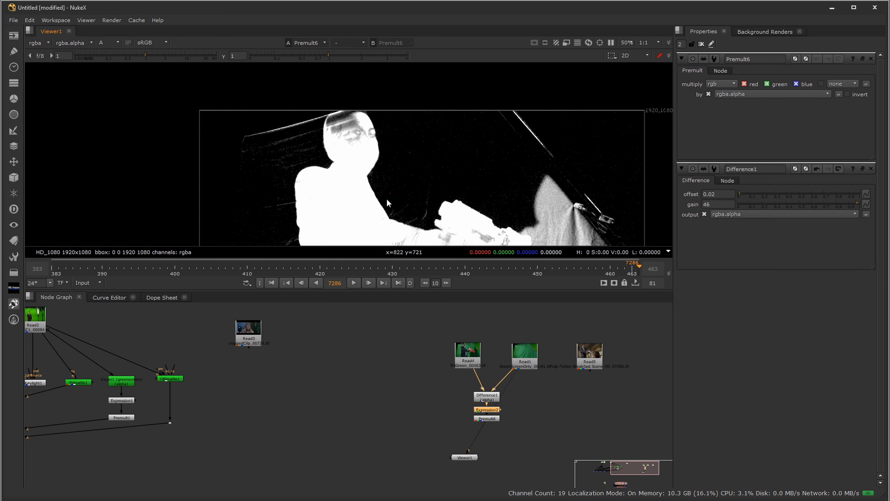
middle_click_drag(387, 198, 419, 185)
key("a")
Step: Show the Merge1 composite from the Constant1 and Keylight1 branch in the viewer's first input
middle_click_drag(304, 420, 489, 421)
middle_click_drag(136, 382, 372, 460)
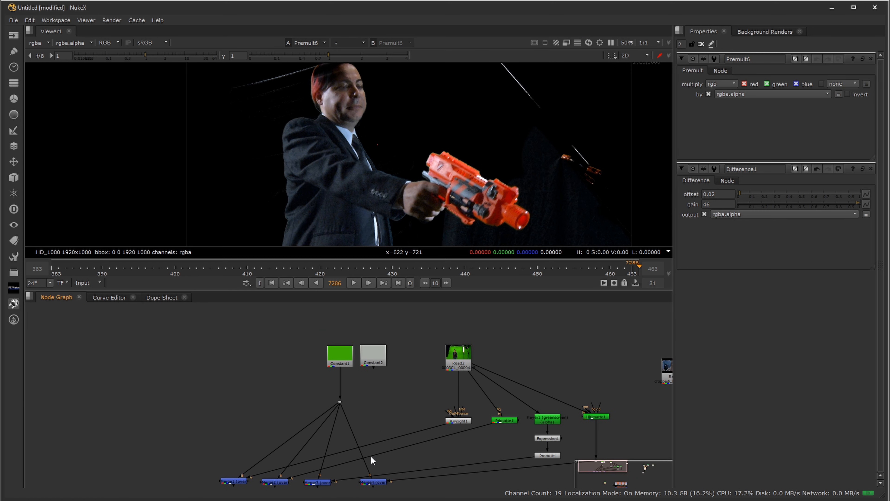
left_click(235, 481)
key("1")
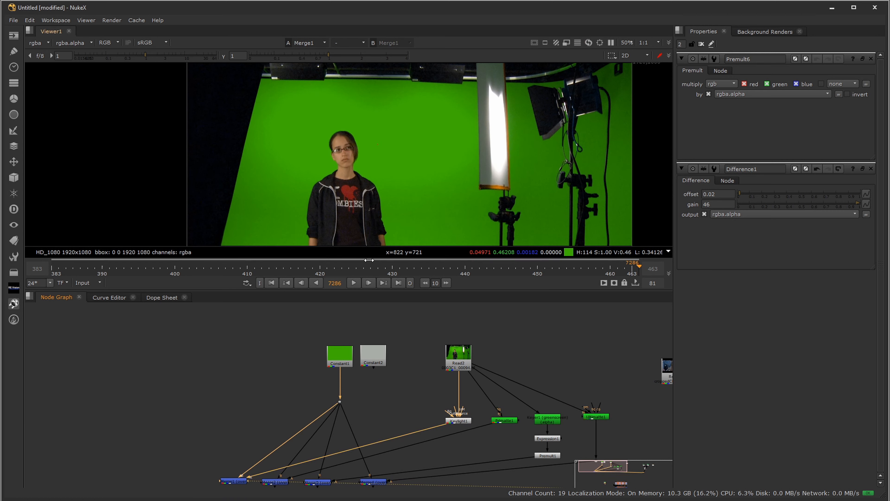
Step: Feed the dot shared by the merges from the grey Constant2 instead of Constant1 and examine the composite
middle_click_drag(278, 441, 277, 403)
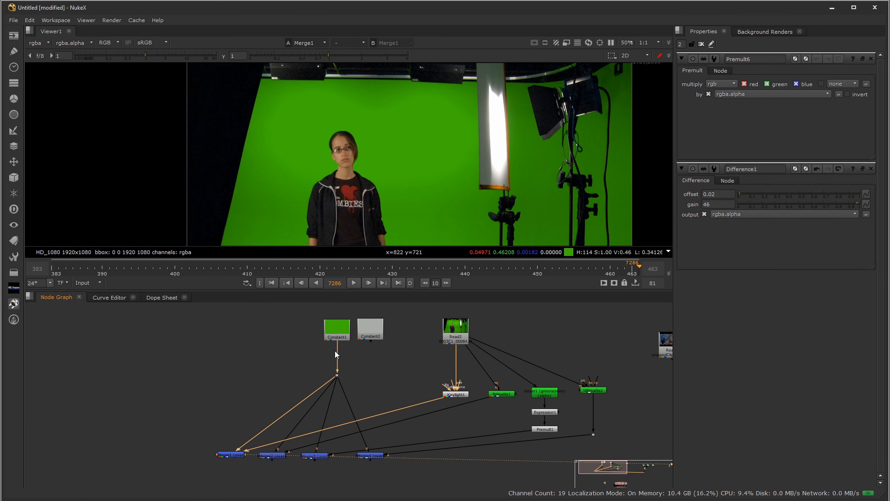
left_click_drag(337, 348, 369, 331)
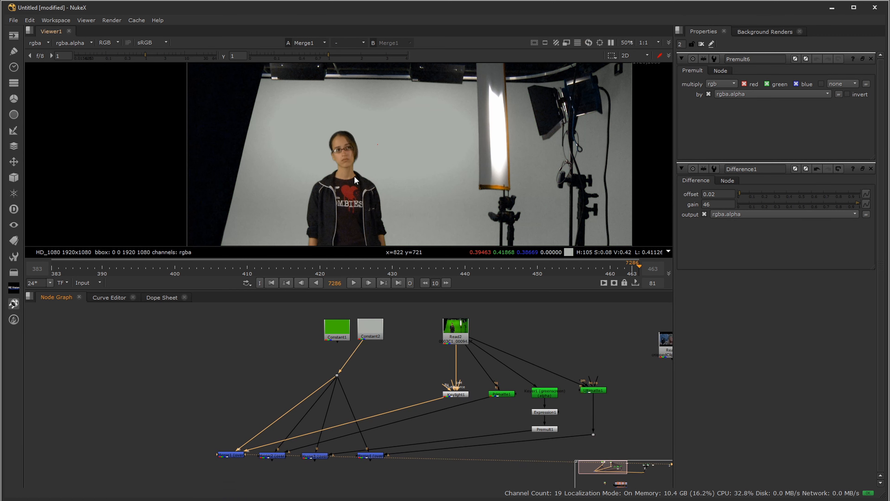
key("plus")
key("plus")
middle_click_drag(520, 209, 477, 122)
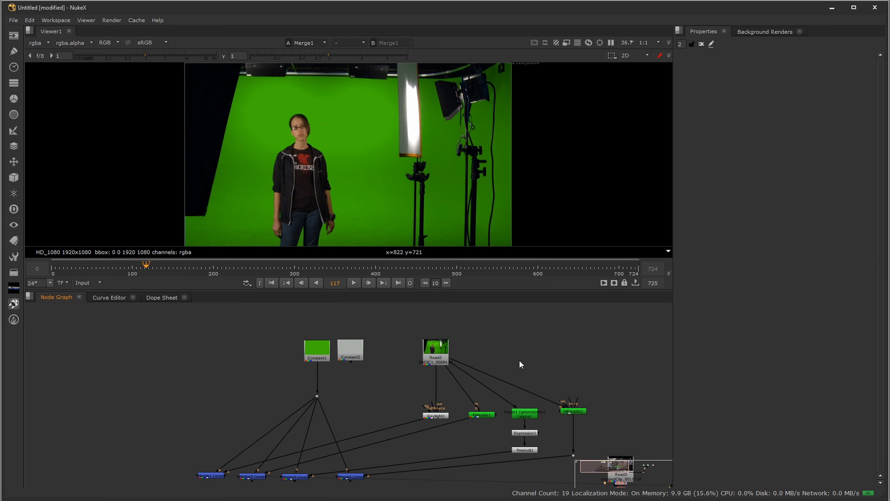
Step: Enlarge the Merge1 composite around the woman, rewire the merges' shared dot to Constant2, and inspect her edges against grey
left_click(211, 476)
scroll(283, 172, "up", 3)
scroll(283, 169, "up", 2)
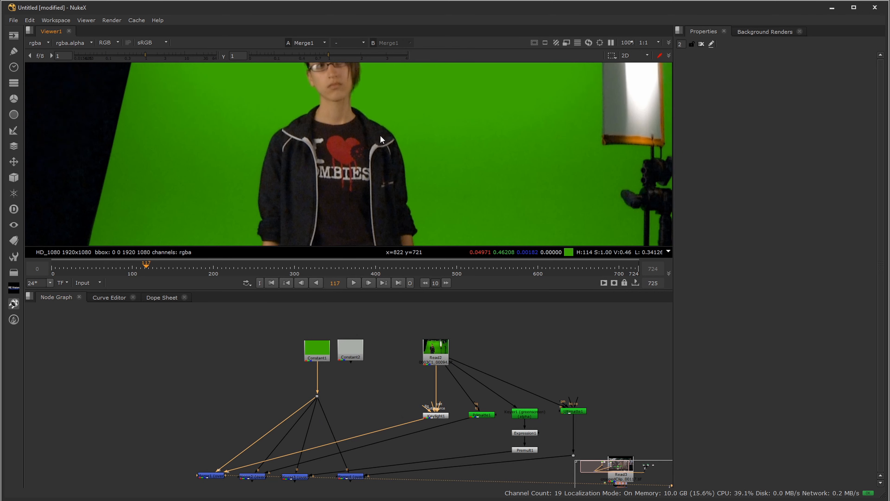
left_click_drag(318, 370, 351, 351)
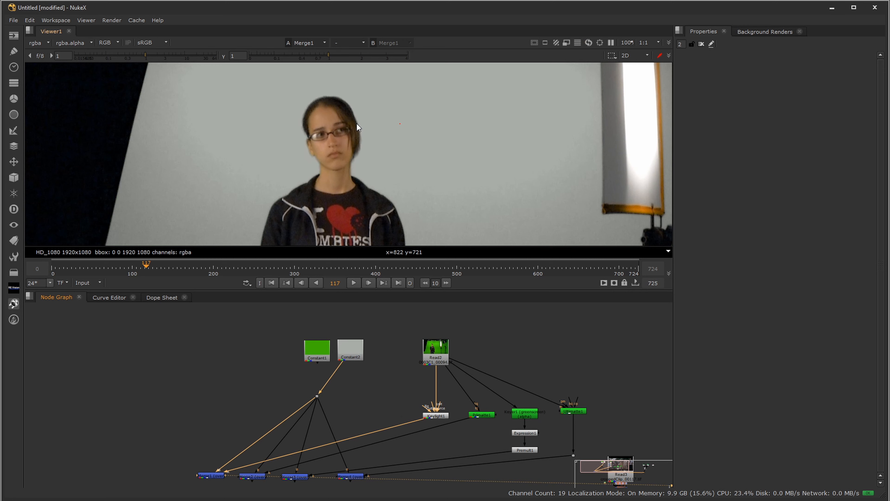
scroll(357, 126, "up", 3)
Step: View the original Read2 green-screen plate, followed by the whole Read3 background clip
left_click(435, 348)
key("1")
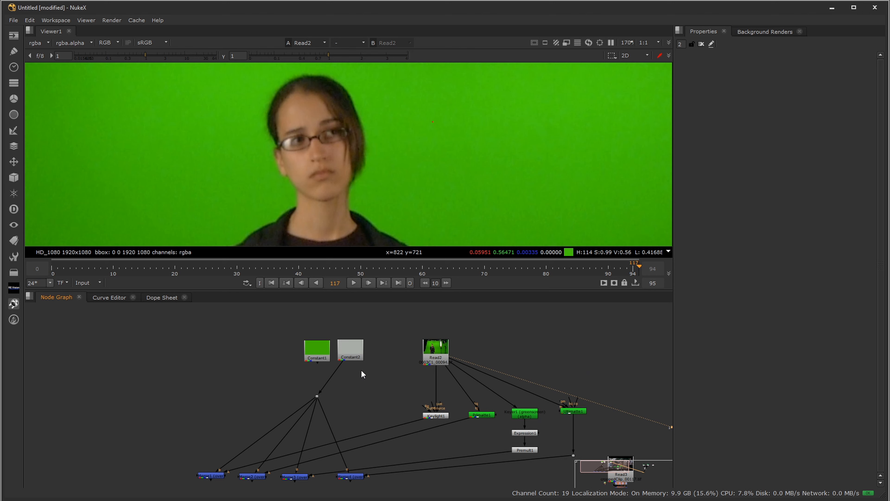
middle_click_drag(456, 439, 382, 416)
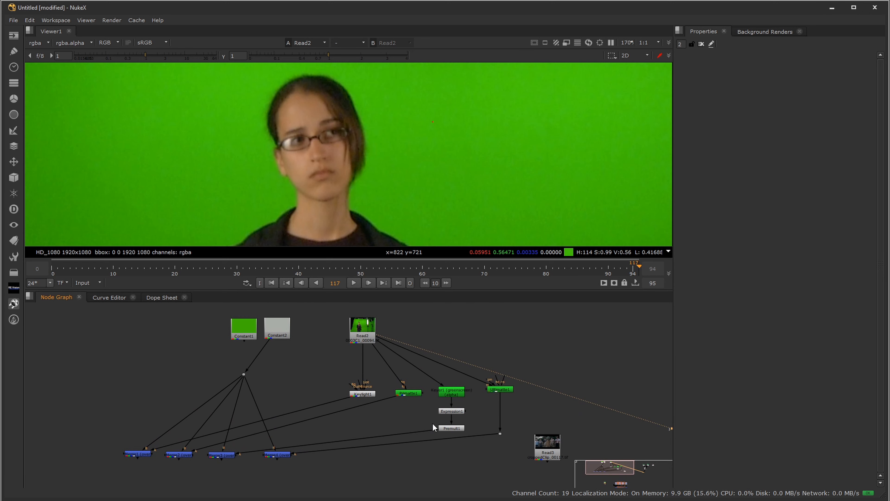
left_click(552, 451)
key("1")
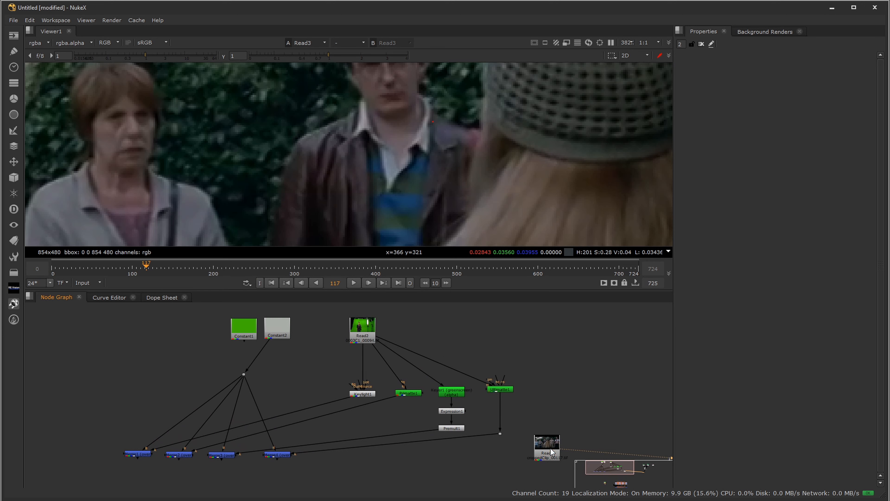
scroll(330, 207, "down", 5)
middle_click_drag(331, 206, 344, 120)
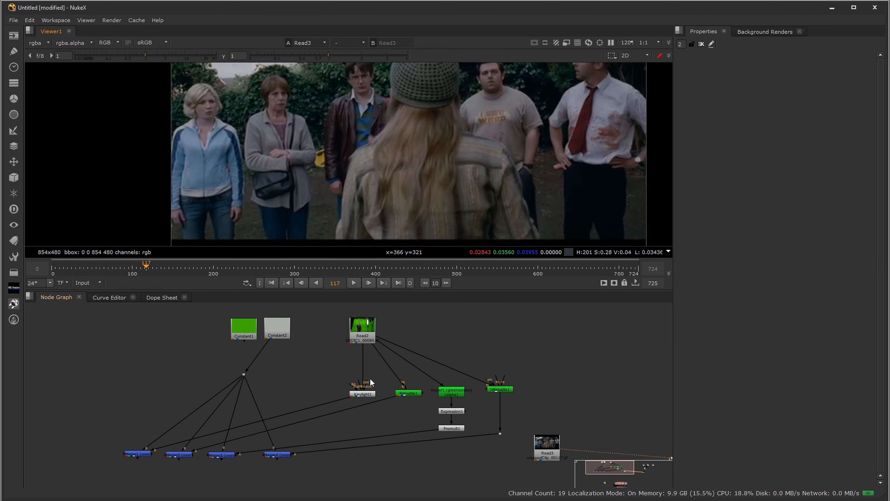
Step: Compare the full-frame Keylight1 result with the original Read2 plate, checking the studio lights and stands around the woman
left_click(372, 395)
key("1")
scroll(431, 173, "down", 5)
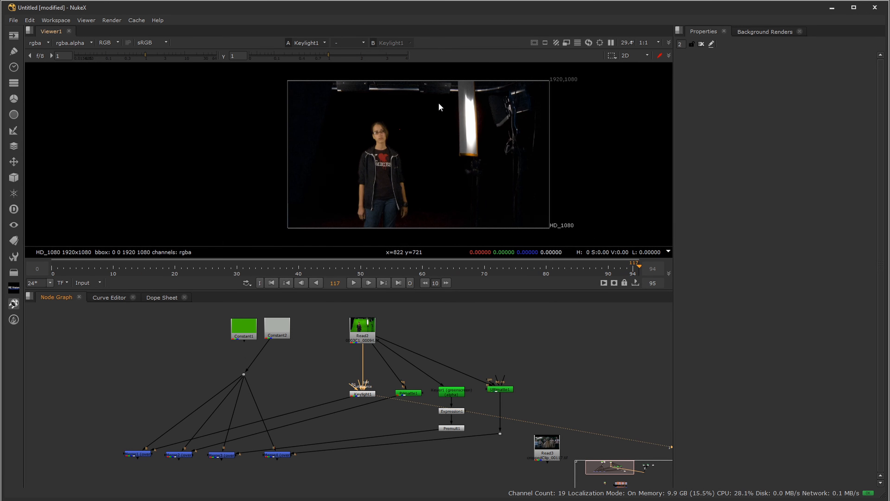
left_click(371, 331)
key("1")
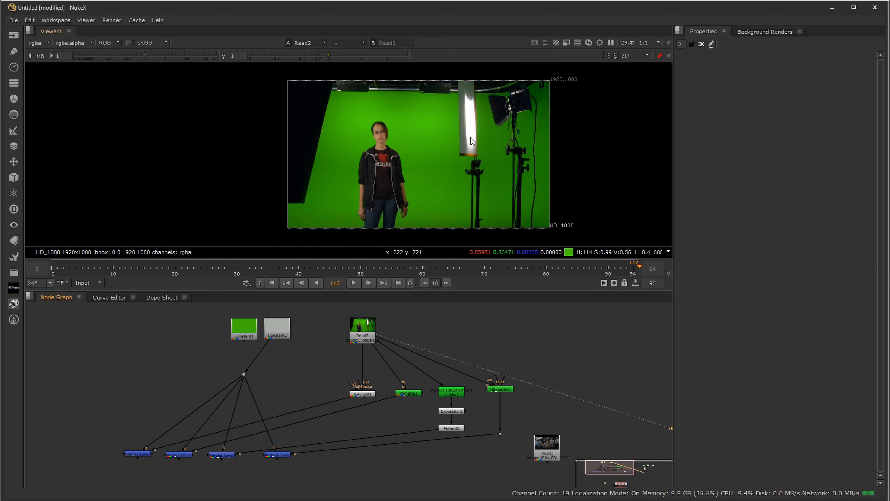
Step: Move the Roto1 and Blur1 nodes with their dot up beneath Premult1 in the keyer section of the graph
middle_click_drag(491, 418, 508, 294)
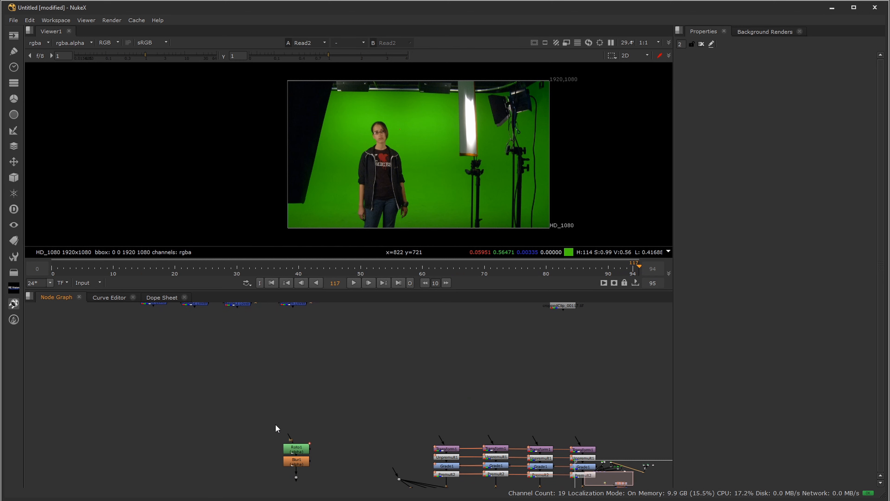
left_click_drag(324, 494, 324, 493)
left_click_drag(304, 442, 354, 323)
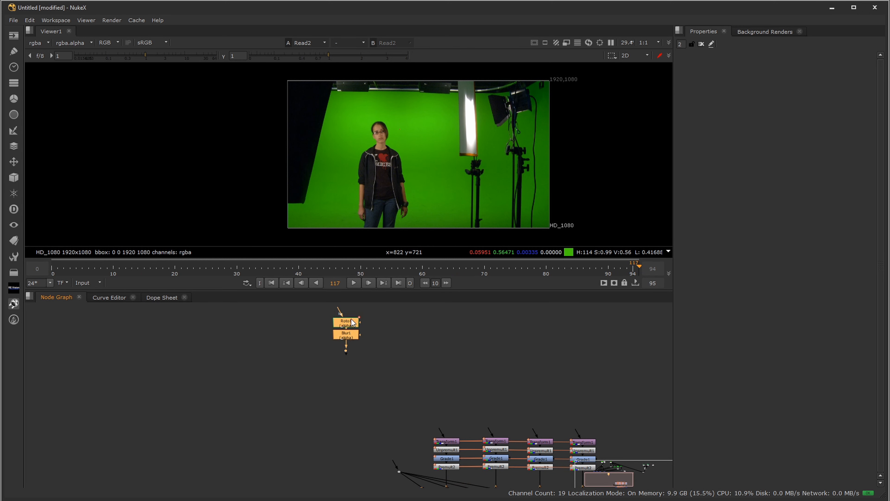
middle_click_drag(382, 364, 368, 470)
left_click_drag(341, 440, 441, 428)
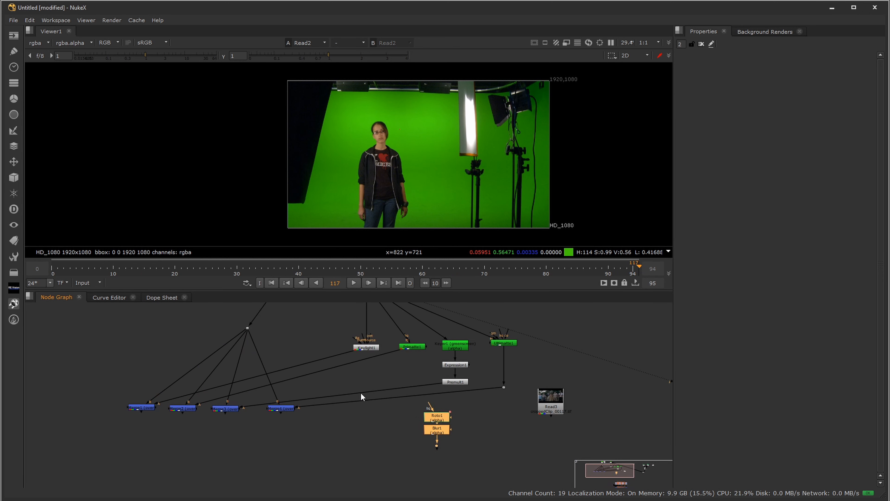
middle_click_drag(363, 395, 331, 469)
middle_click_drag(424, 469, 413, 420)
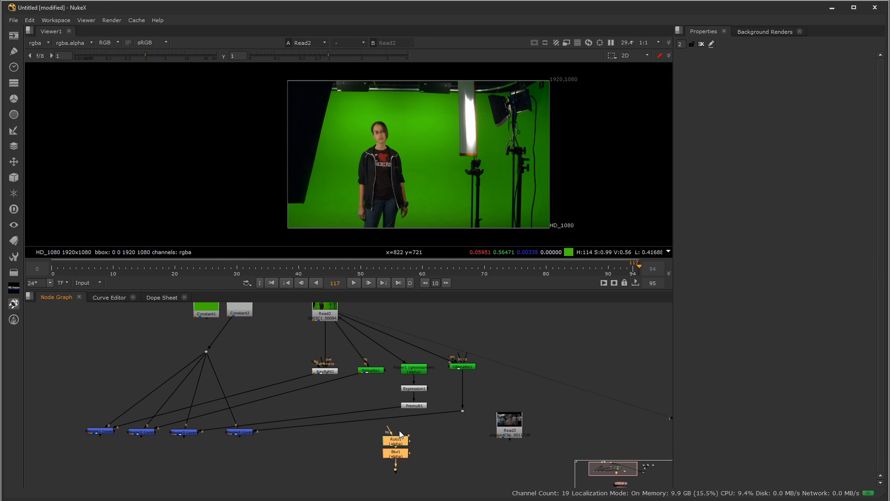
Step: Add an In merge fed by Keylight1 through its A input and place it straight below the keyer
left_click(329, 371)
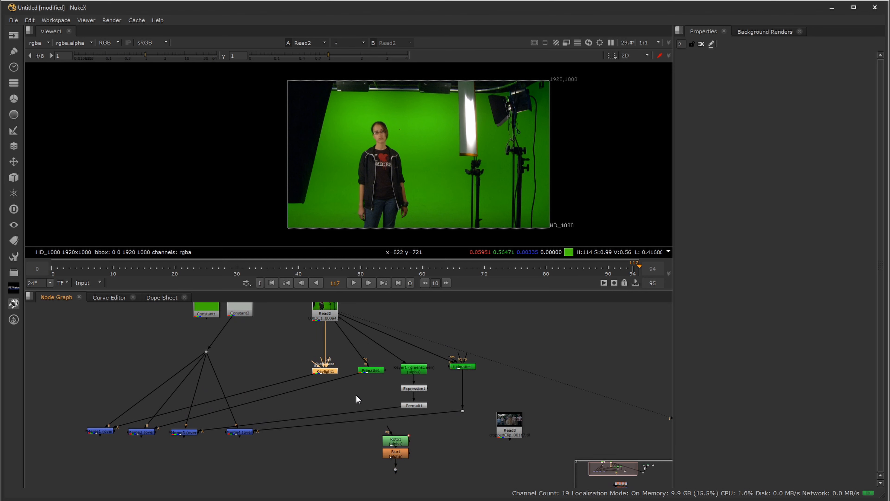
key("Tab")
type("in")
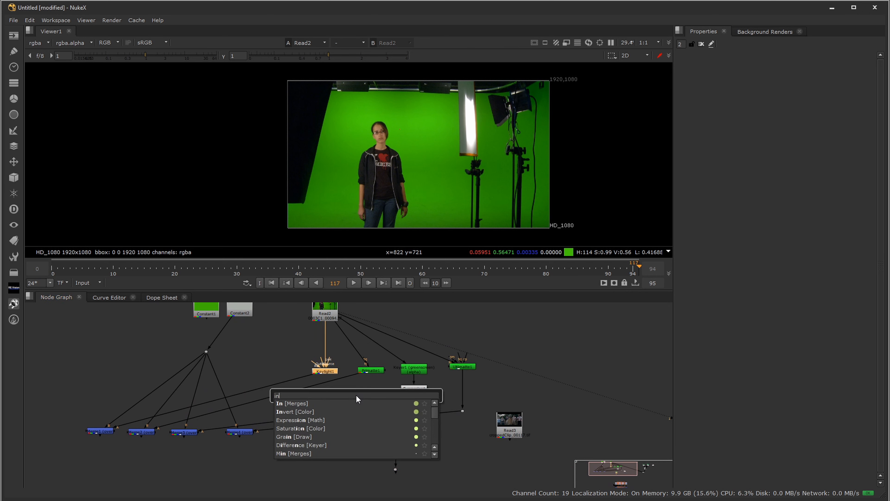
key("Return")
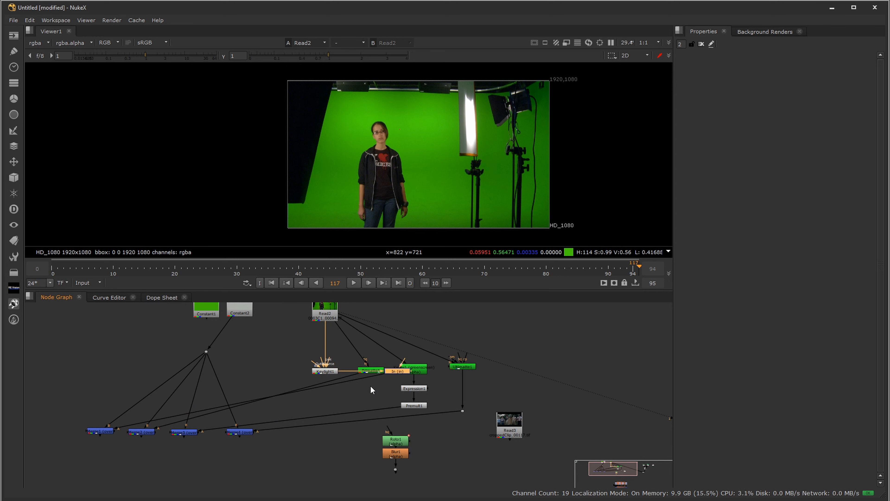
left_click_drag(401, 372, 332, 463)
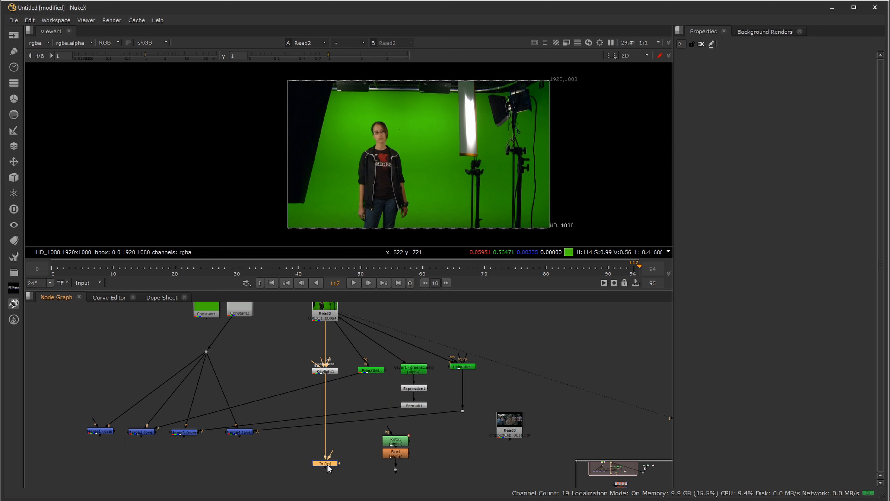
scroll(336, 456, "up", 3)
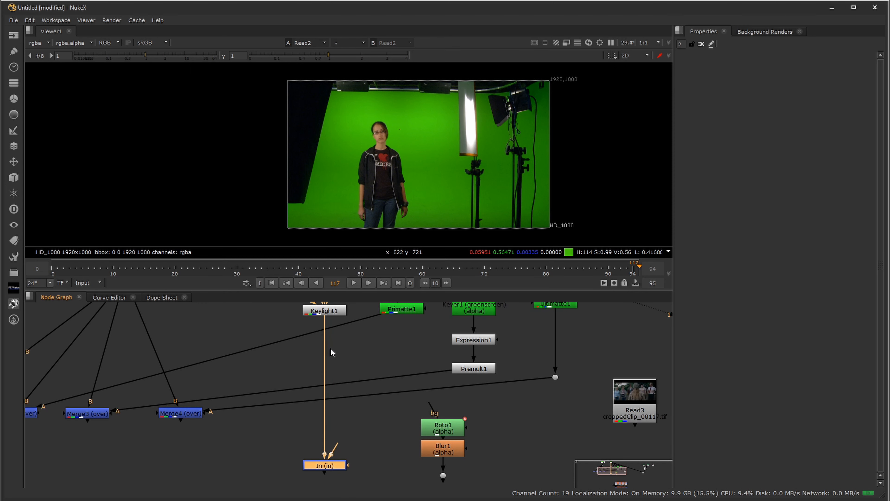
Step: Show Keylight1 in the viewer and open Roto1 to overlay its garbage-matte shape around the woman
left_click(337, 311)
key("1")
left_click(343, 367)
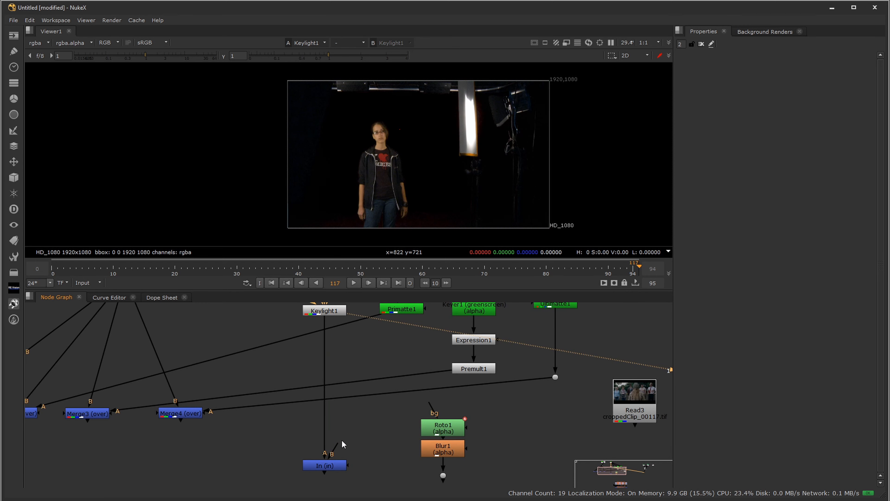
double_click(443, 432)
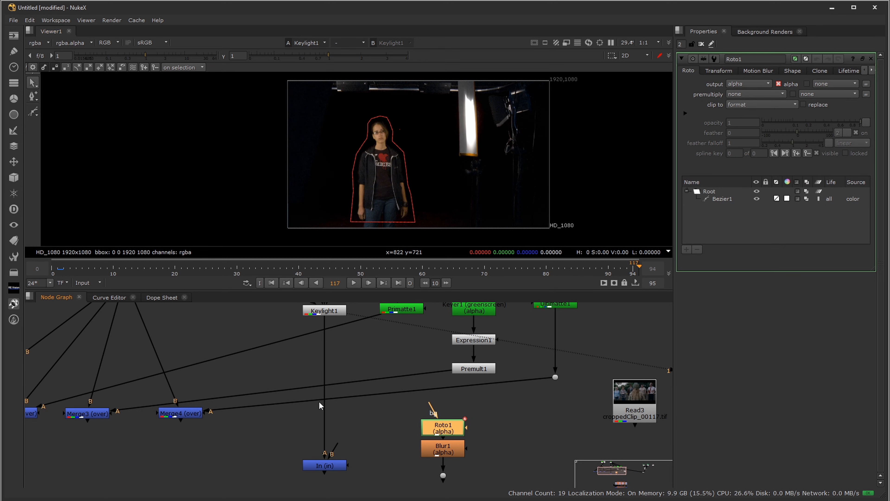
Step: Connect the In node's B input to the dot below Blur1, raise the roto nodes slightly, and view the In result
left_click_drag(338, 450, 443, 475)
left_click_drag(393, 400, 480, 478)
left_click_drag(459, 427, 458, 406)
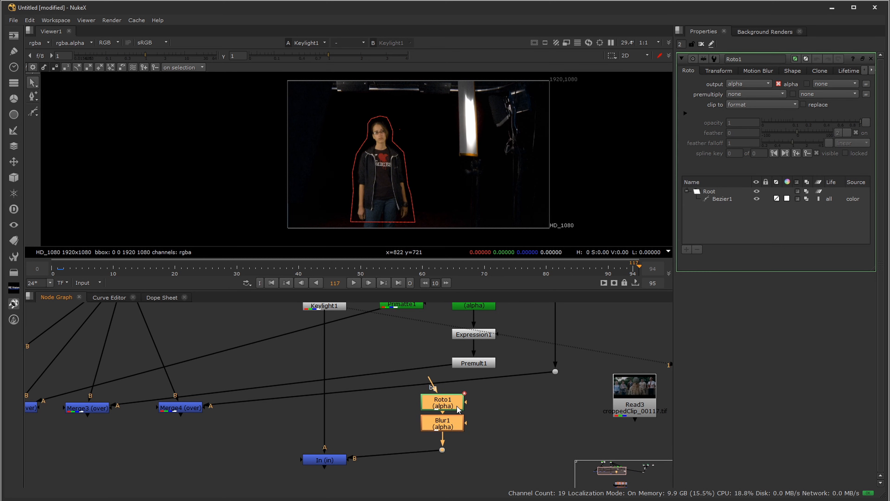
left_click(341, 459)
key("1")
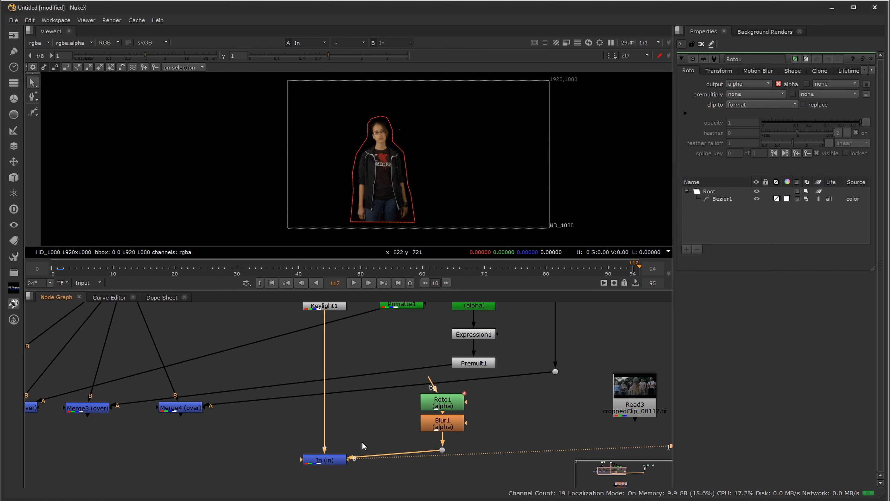
Step: Merge the masked woman over the Read3 clip with an over Merge below the In node, placing Read3 beside it
scroll(444, 459, "down", 2)
scroll(354, 403, "down", 2)
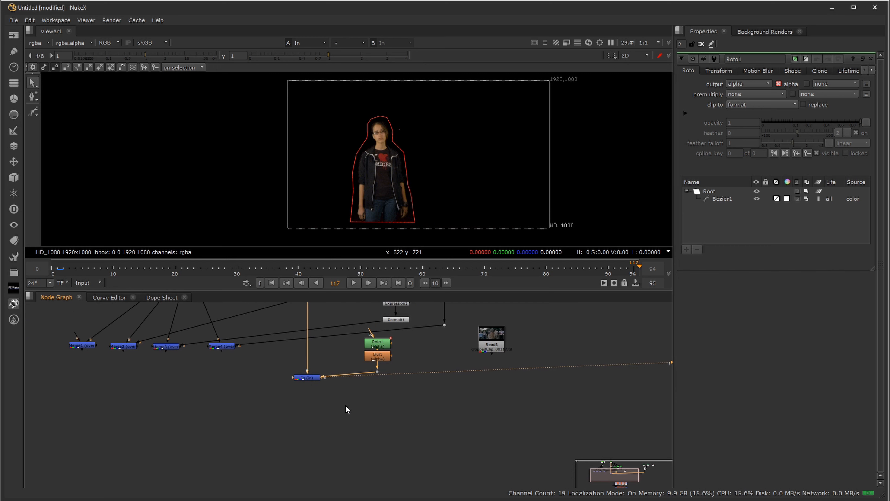
left_click(309, 377)
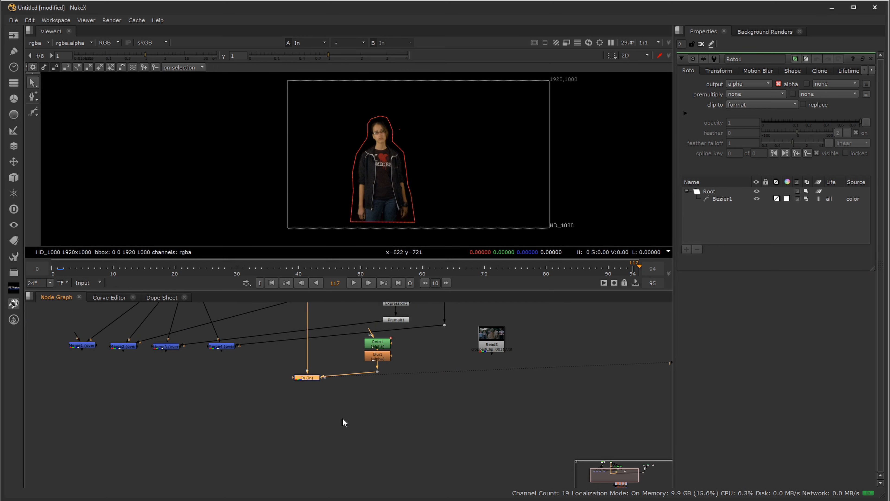
key("m")
left_click_drag(348, 382, 395, 402)
mouse_move(307, 429)
left_mouse_down()
mouse_move(304, 449)
mouse_move(312, 447)
left_mouse_up()
left_click(398, 406)
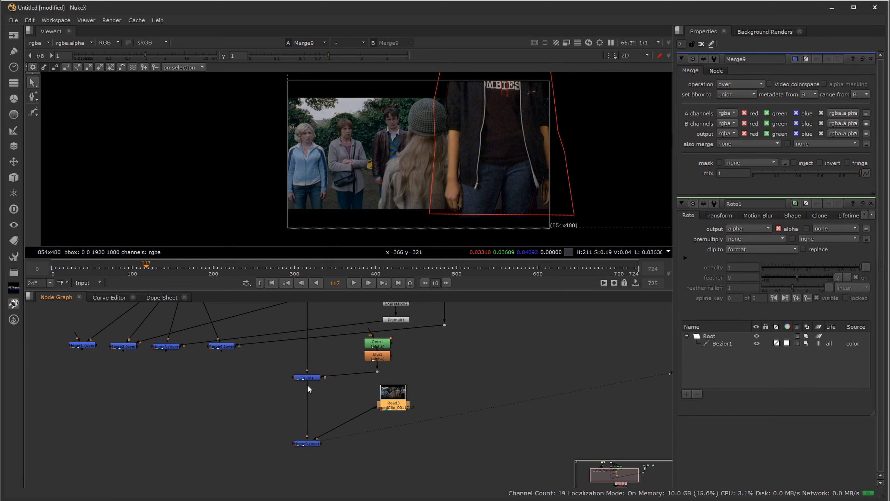
Step: Insert a Transform node between the In node and the new Merge, and select it
left_click(308, 378)
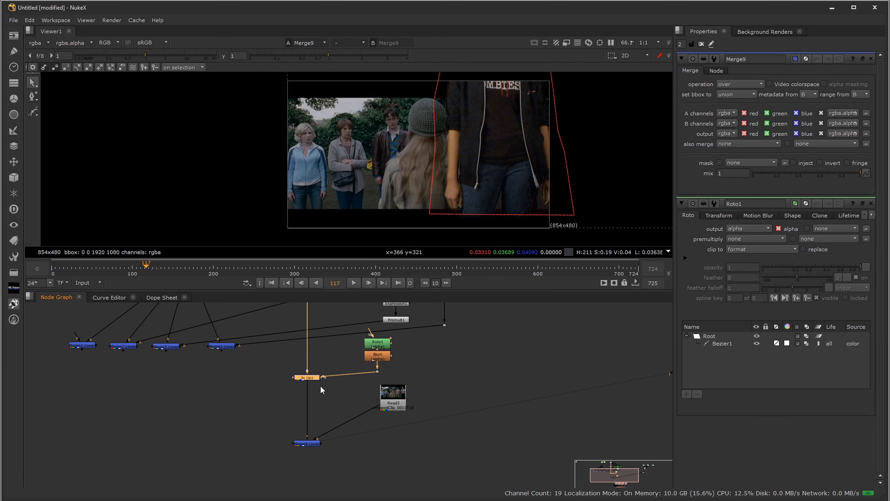
key("t")
left_click(345, 390)
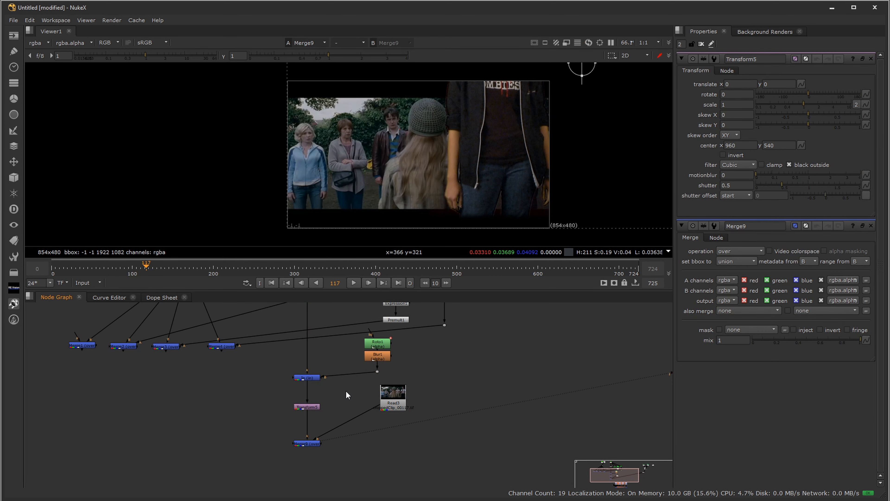
key("Tab")
type("tran")
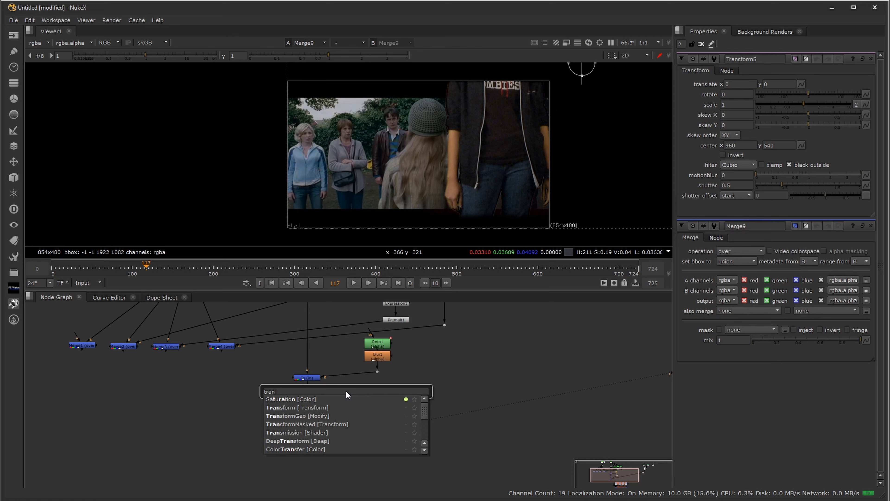
left_click(210, 409)
left_click(308, 408)
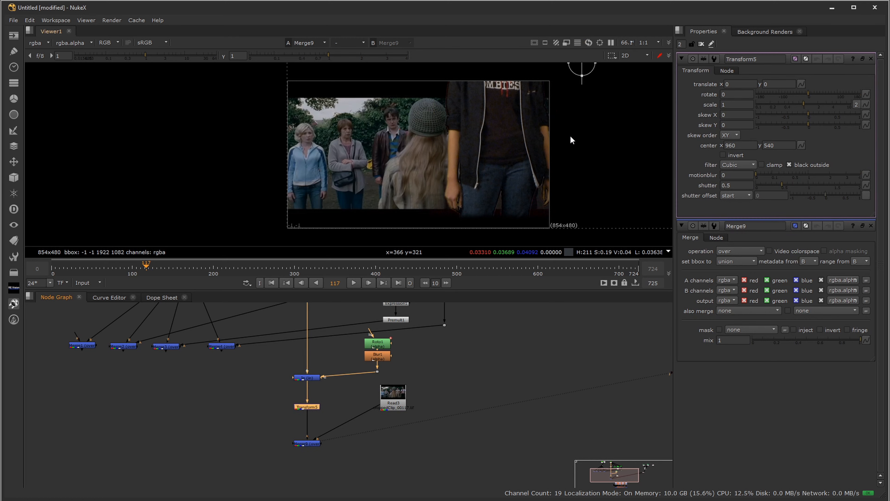
Step: Scale the woman to about 0.401 and translate her to about x -723, y -296.8, between the two women on the left
scroll(564, 140, "down", 2)
left_click_drag(549, 118, 375, 195)
scroll(345, 193, "up", 8)
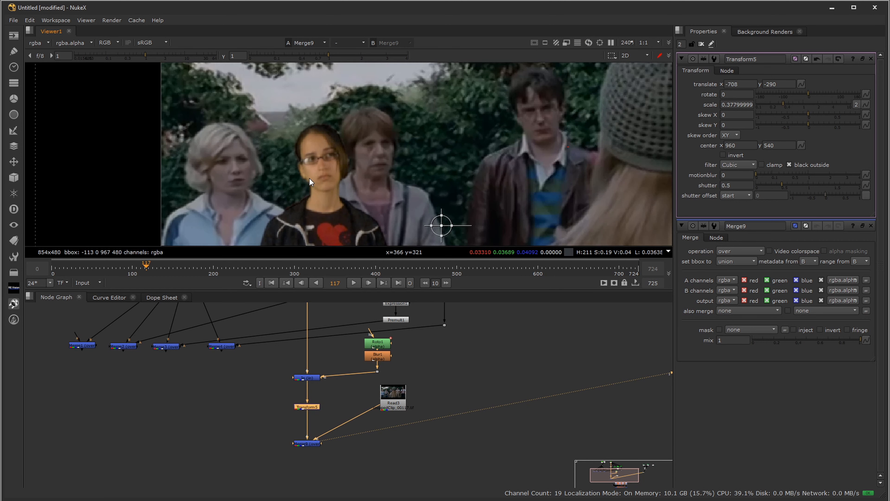
left_click_drag(540, 172, 523, 181)
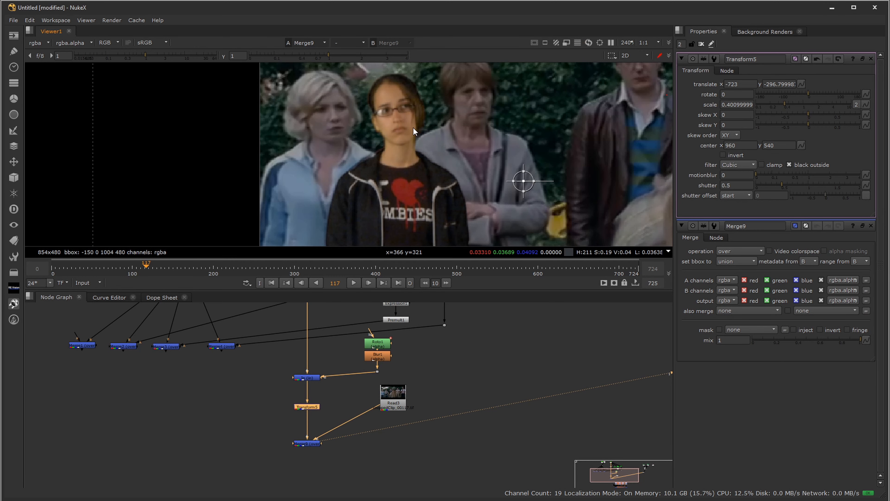
Step: Inspect the composited woman's face and hair edges closely against the background clip
scroll(395, 132, "up", 3)
middle_click_drag(473, 124, 463, 196)
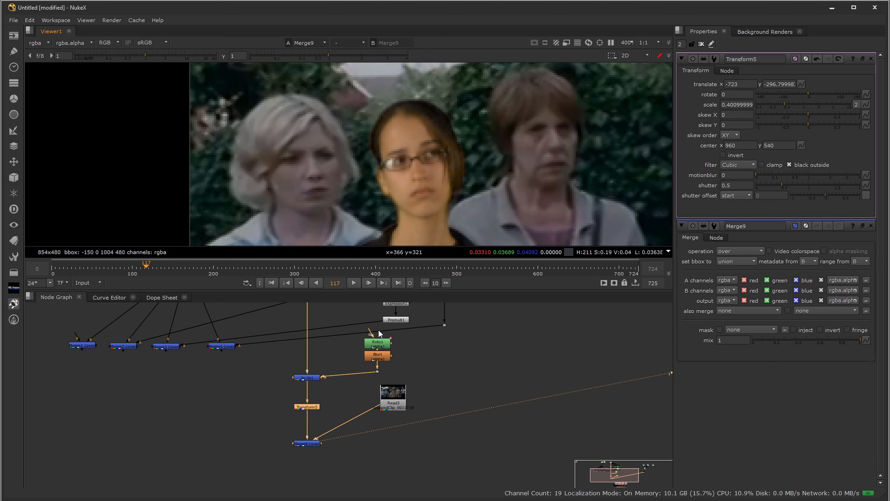
middle_click_drag(499, 344, 516, 427)
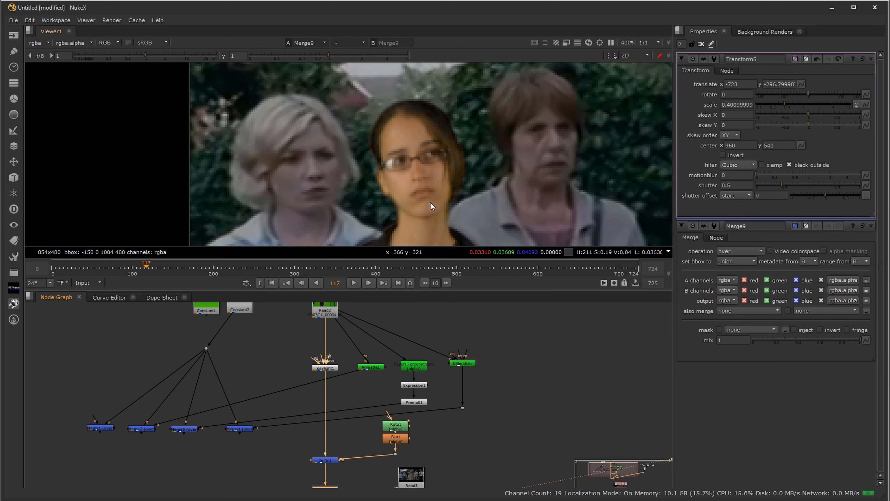
Step: Display the Ultimatte key merged over the grey constant and examine the woman's hair and face edges
scroll(495, 144, "down", 5)
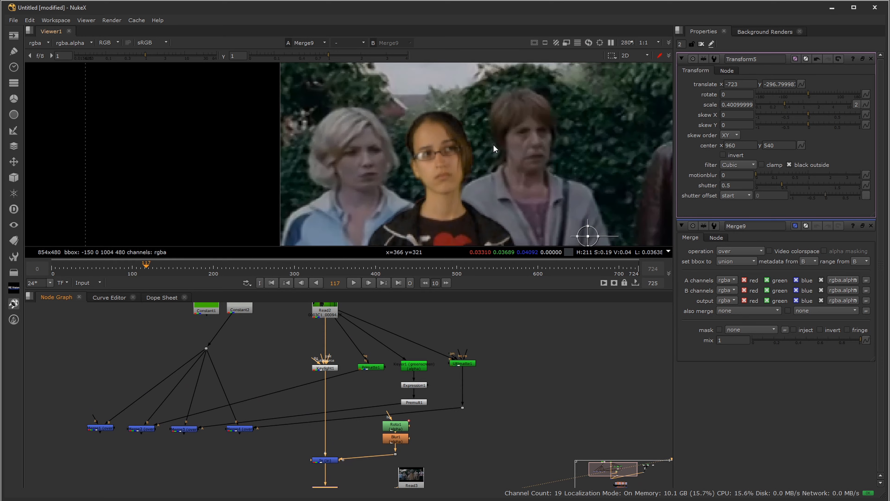
scroll(544, 170, "up", 3)
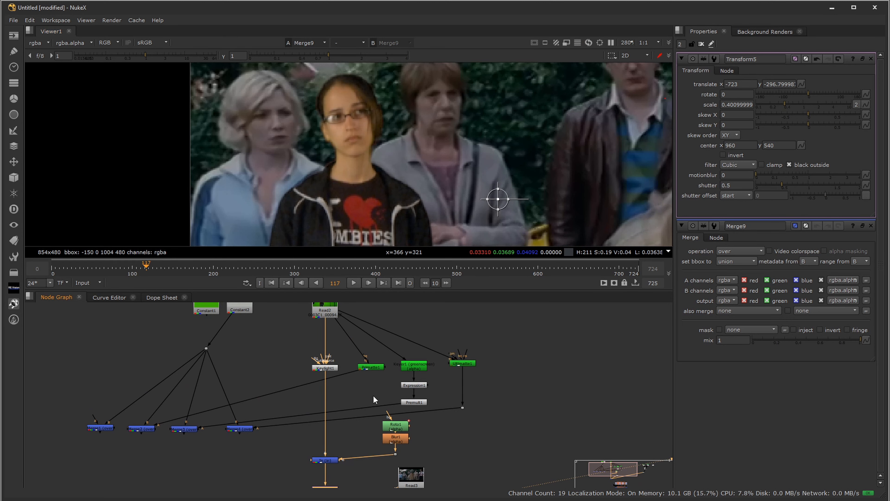
left_click(463, 365)
left_click(250, 430)
key("1")
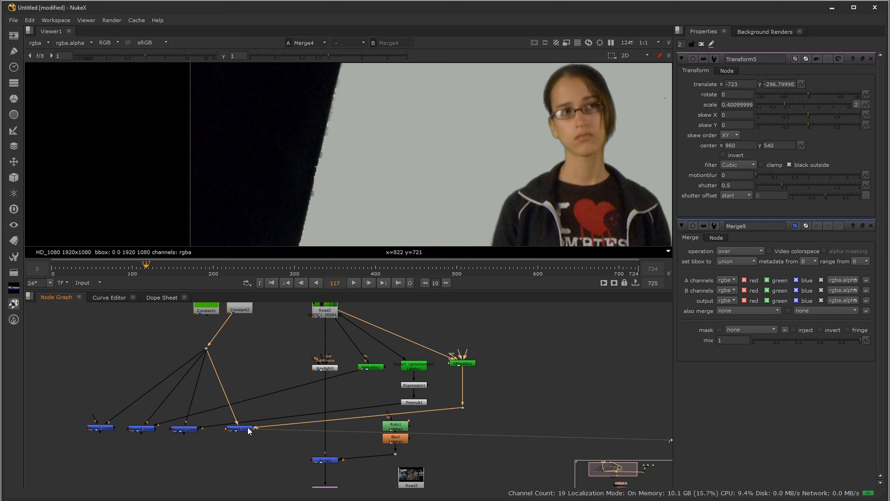
scroll(487, 168, "up", 3)
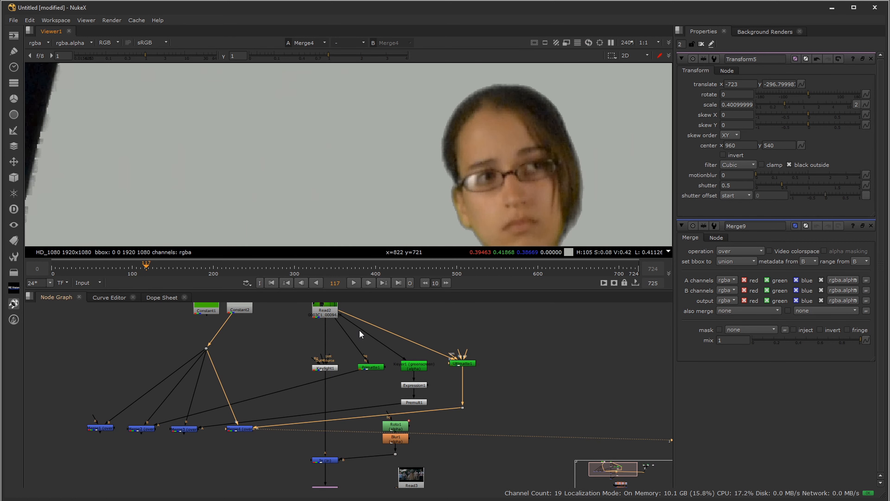
Step: Compare the original Read2 green-screen plate with the Ultimatte merge over grey around the woman's head
middle_click_drag(360, 330, 339, 353)
left_click(313, 334)
key("1")
left_click(220, 449)
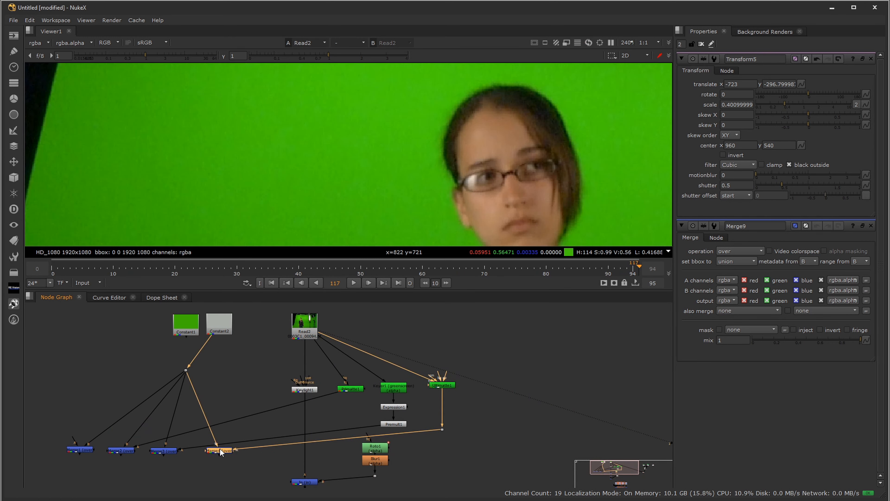
key("1")
scroll(539, 209, "up", 1)
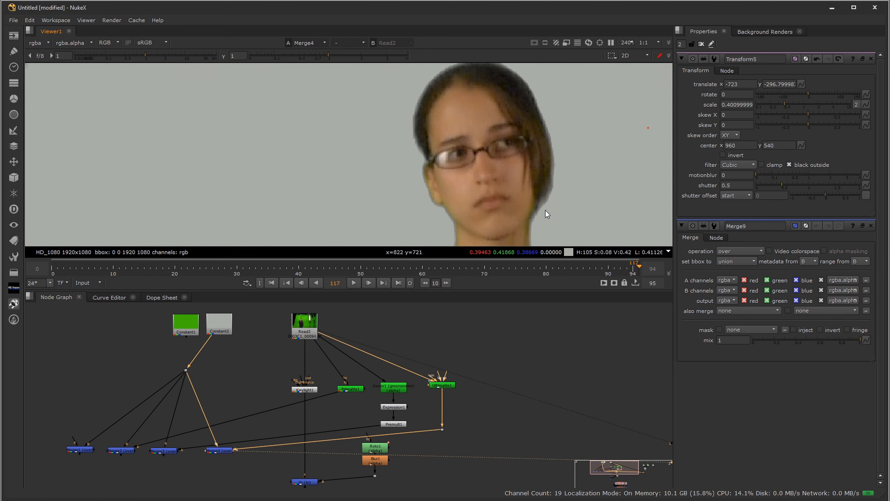
Step: Display the final Merge over the Read3 clip and inspect how the woman sits between the two background women
middle_click_drag(322, 476, 324, 428)
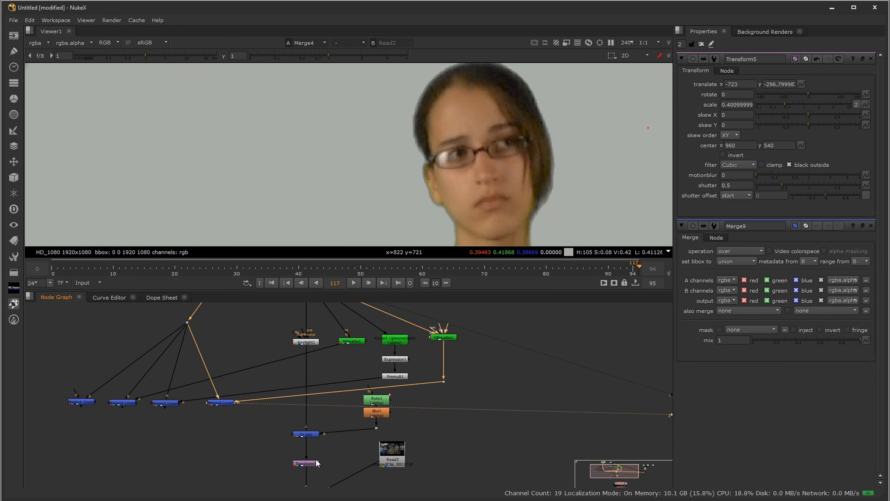
middle_click_drag(322, 468, 317, 437)
key("1")
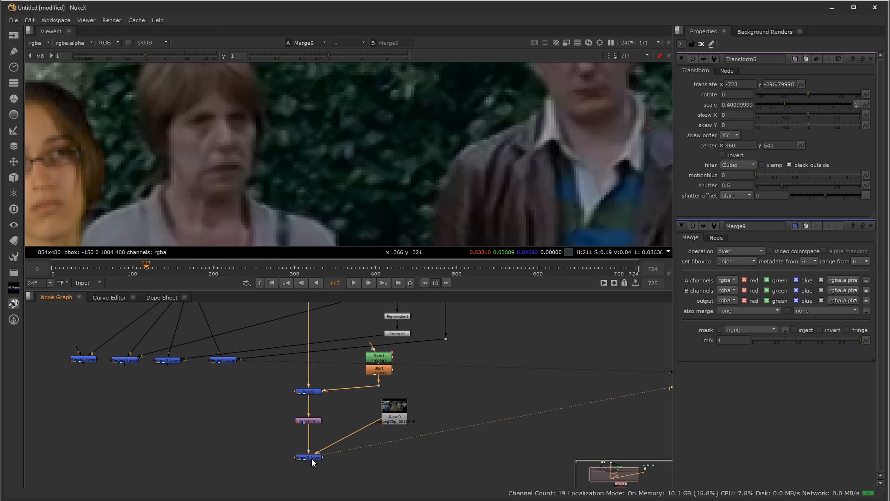
key("f")
scroll(429, 151, "down", 2)
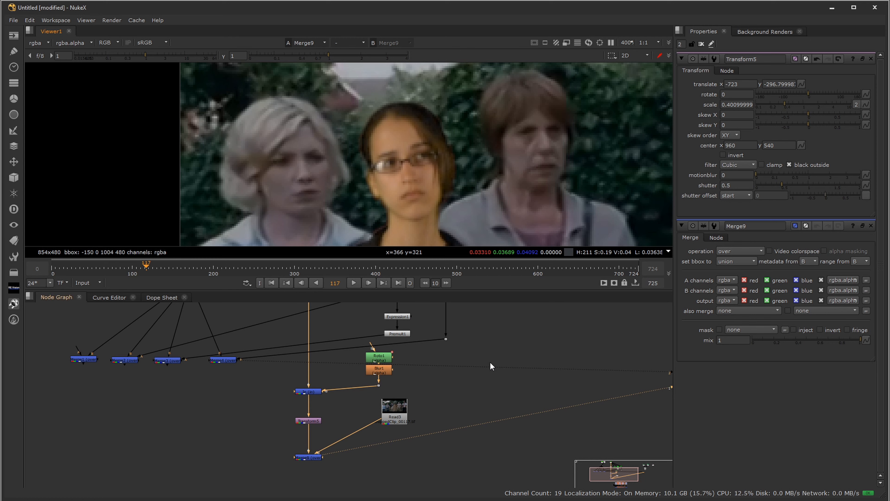
Step: Display the Keylight1 result and fit the whole frame in the viewer
middle_click_drag(489, 373, 486, 455)
middle_click_drag(456, 354, 515, 377)
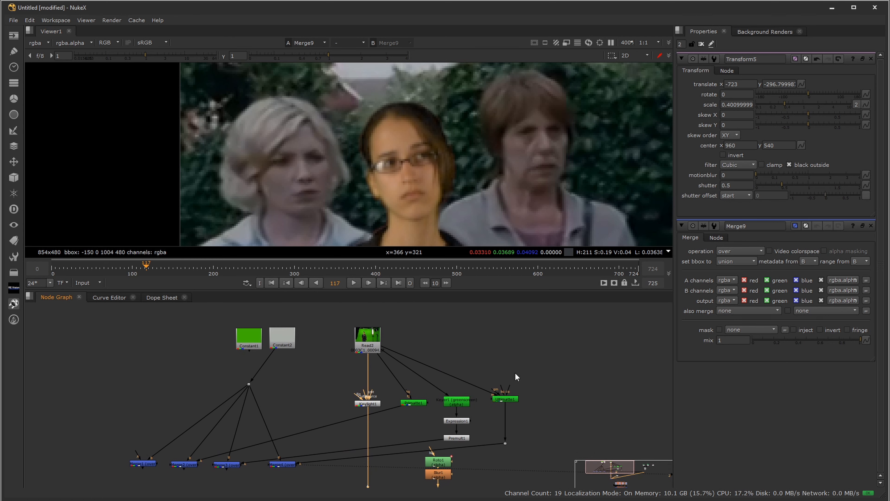
left_click(368, 404)
key("1")
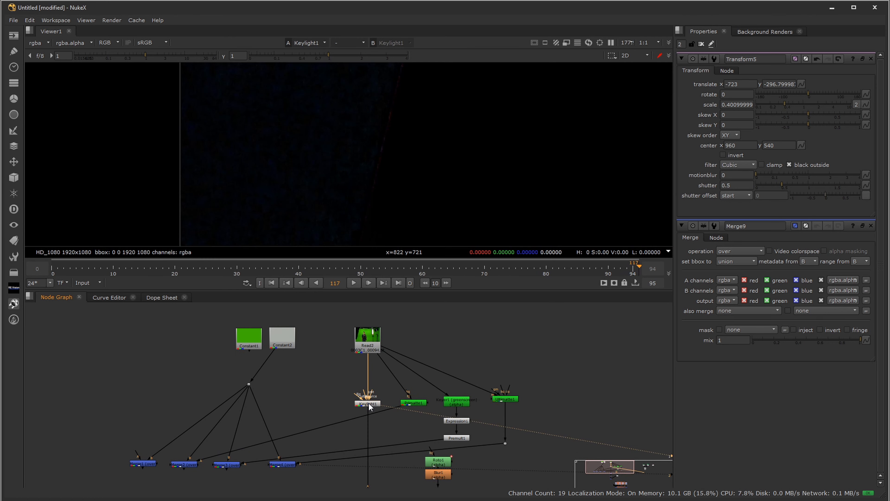
key("f")
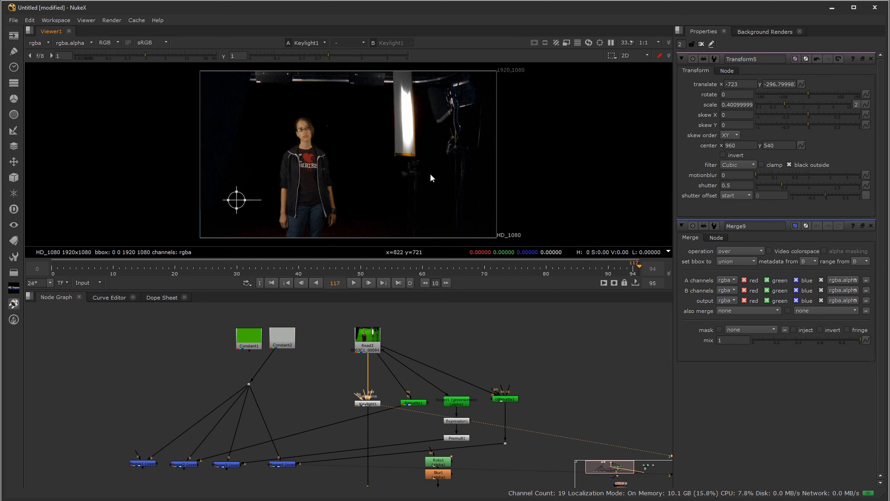
Step: View the Keyer1 and Ultimatte1 outputs one after the other to compare the keyers on the Read2 plate
left_click(414, 402)
left_click(457, 403)
key("1")
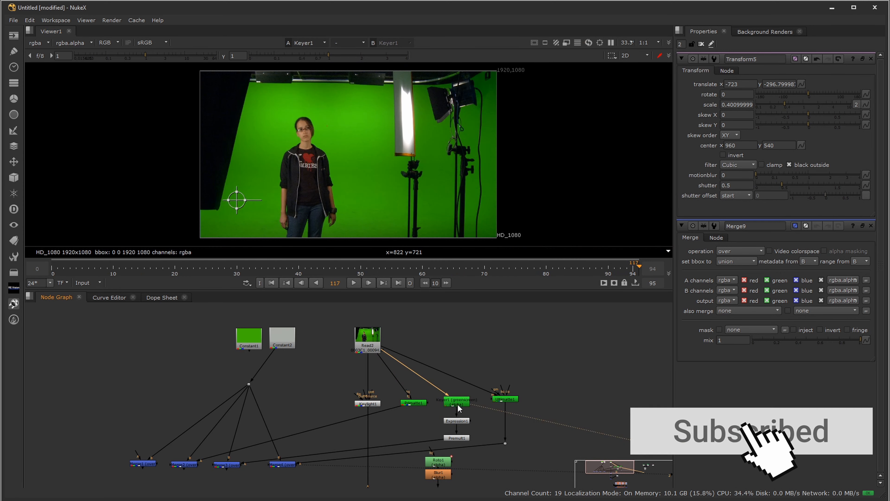
left_click(505, 399)
key("1")
Step: Display the premultiplied Difference key of the man in the suit from the Premult below Difference1
middle_click_drag(472, 374, 352, 351)
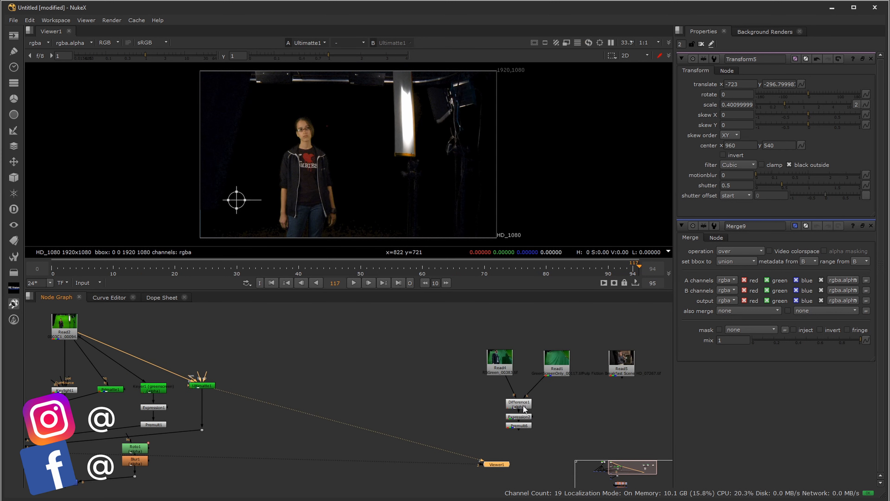
left_click(520, 425)
key("1")
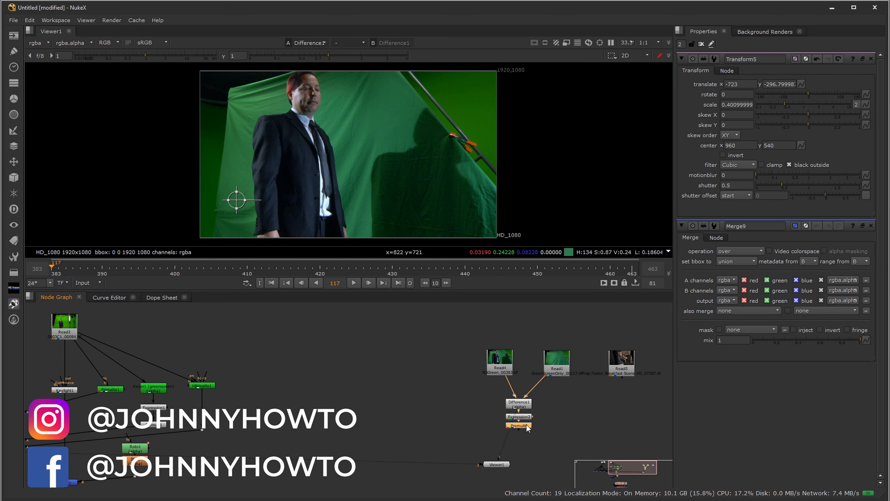
middle_click_drag(288, 380, 460, 400)
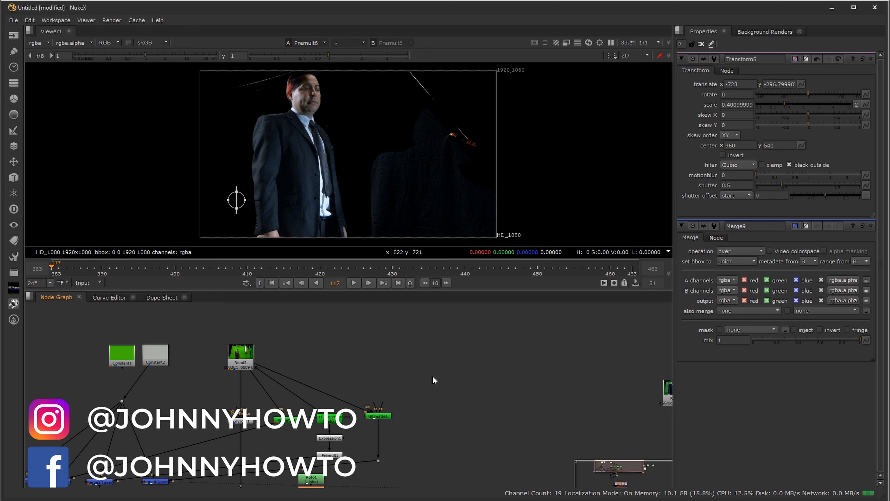